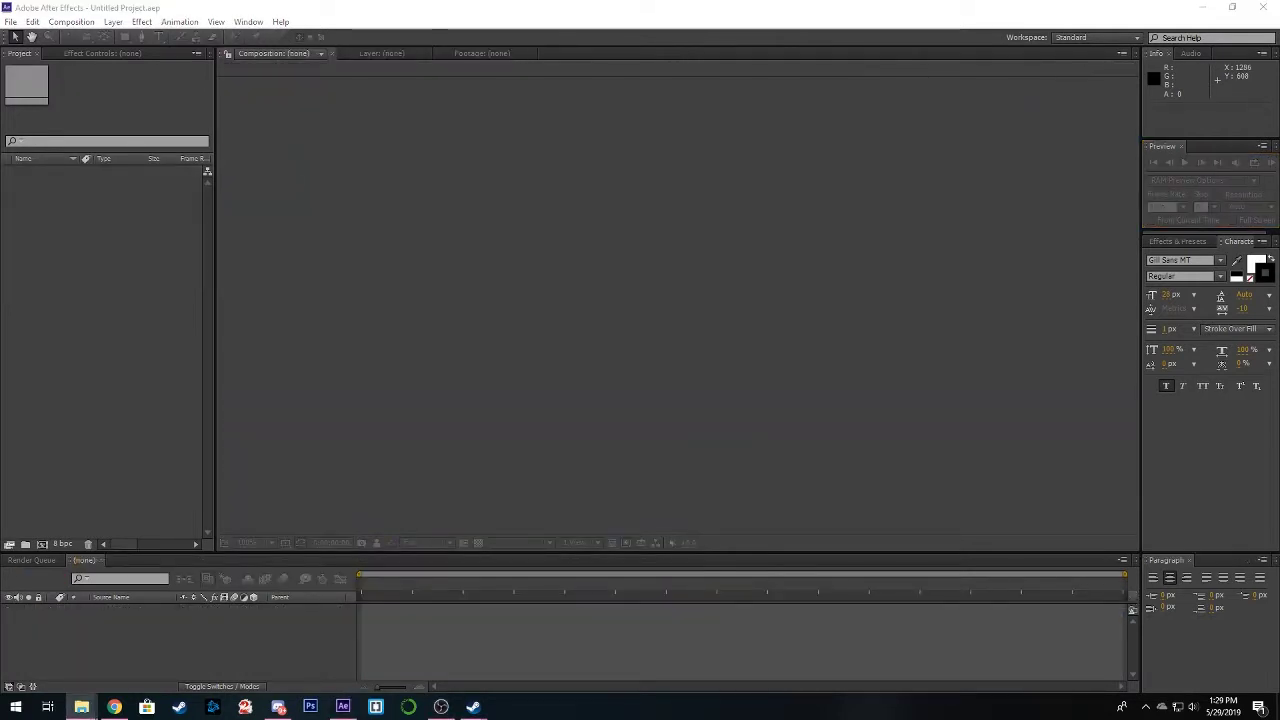
Import the drone city skyline MP4 (1280 x 720, 23.976 fps) into the Project panel.
drag(960, 600, 98, 253)
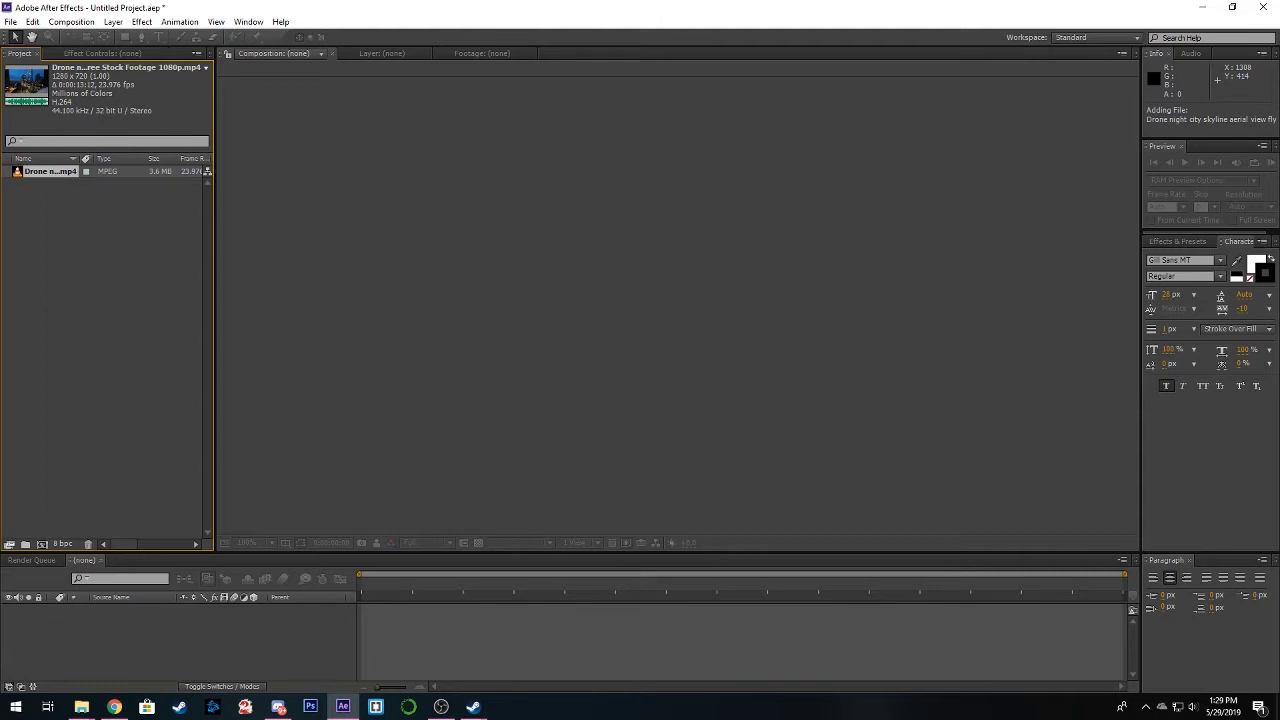
Import the Ink Drop MP4 from File Explorer and review each footage item's details.
key(alt+Tab)
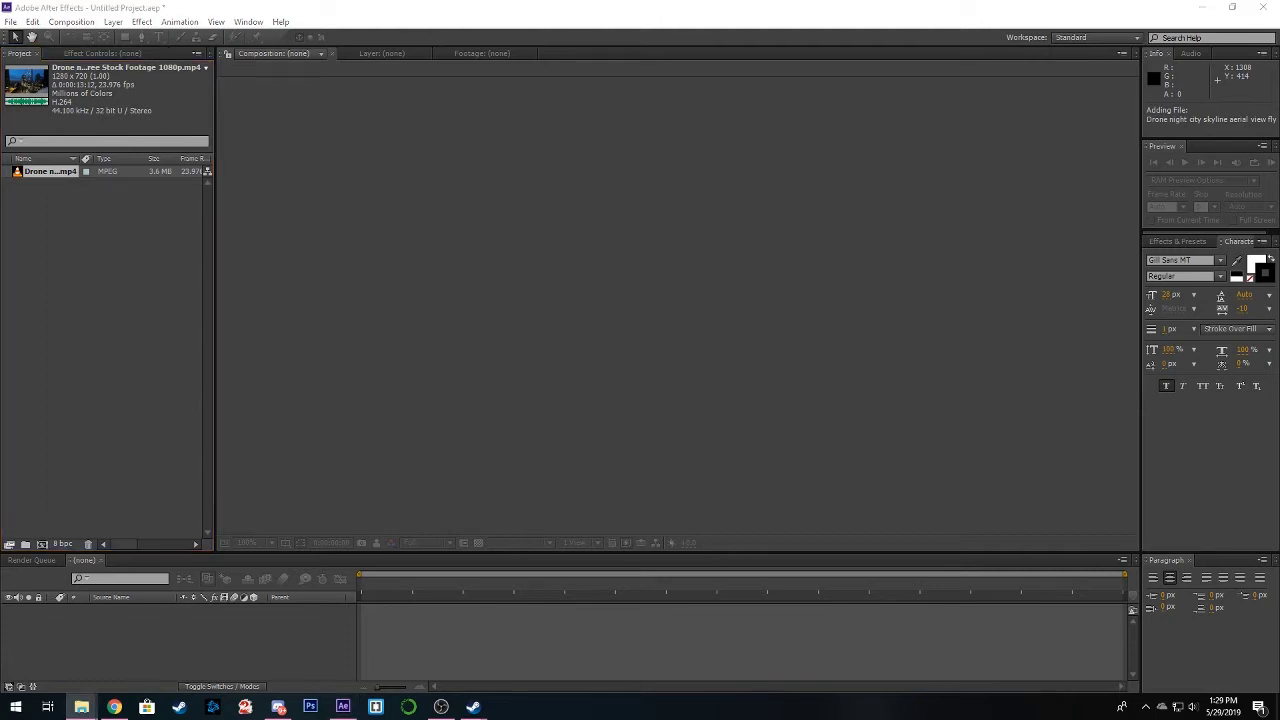
mouse_move(2, 320)
mouse_down()
mouse_move(98, 240)
mouse_move(84, 242)
mouse_up()
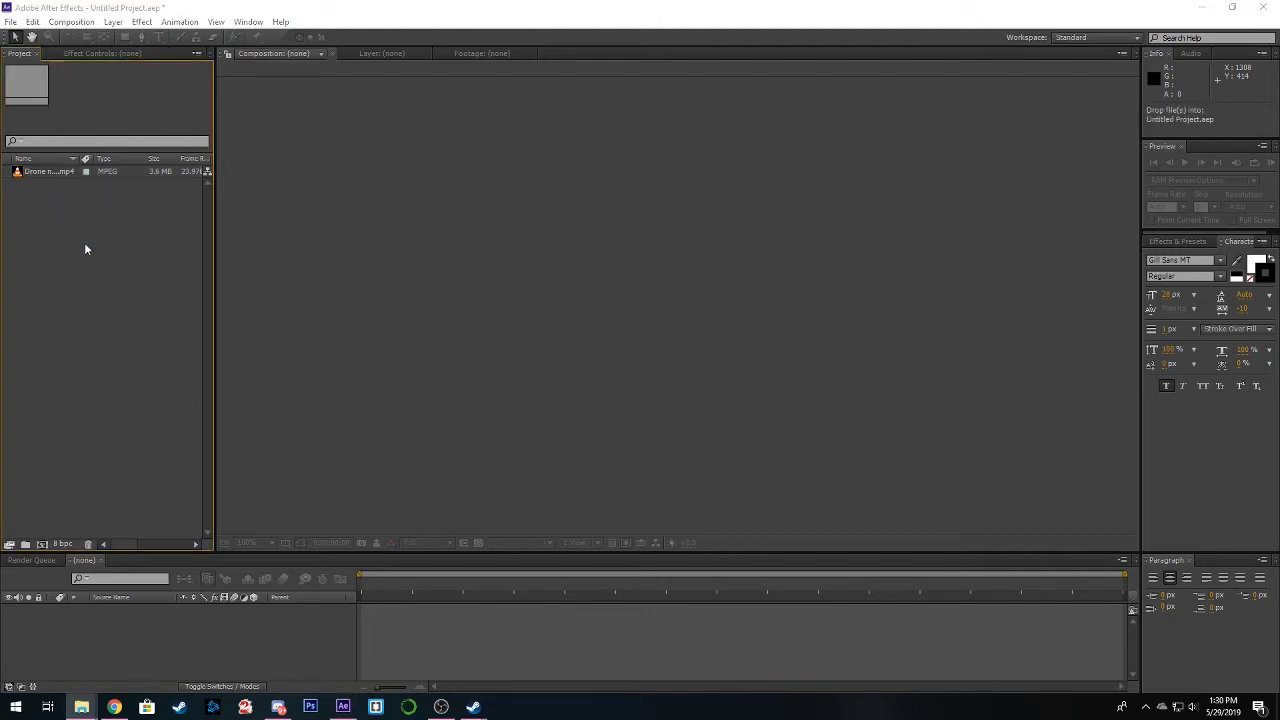
click(47, 184)
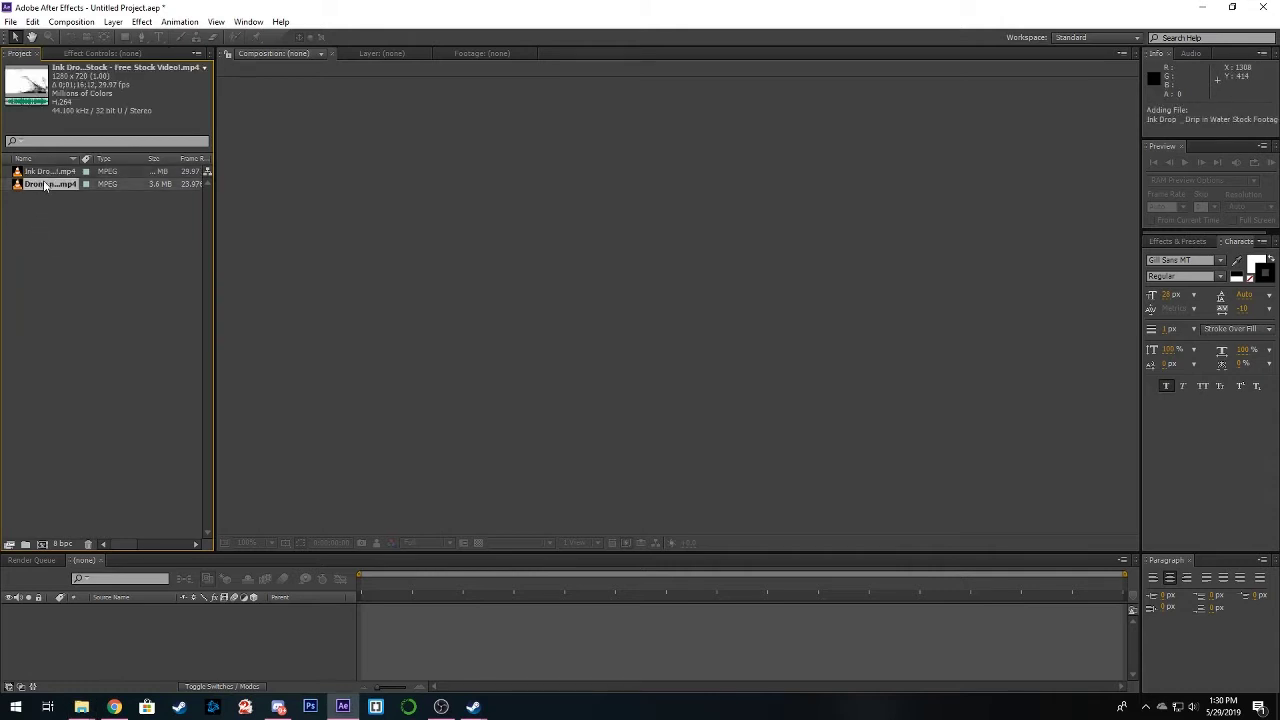
click(48, 176)
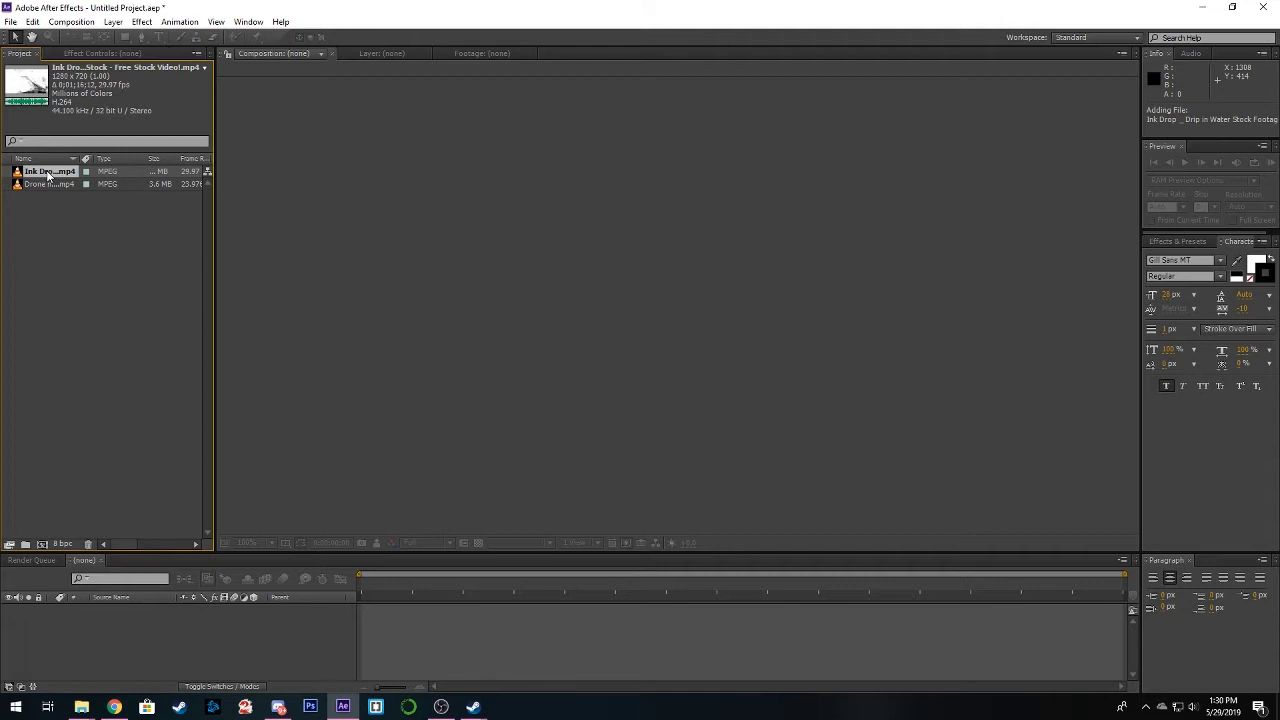
click(54, 245)
Create a composition from the drone footage, show the Tracker panel, and start Track Camera.
drag(53, 184, 176, 635)
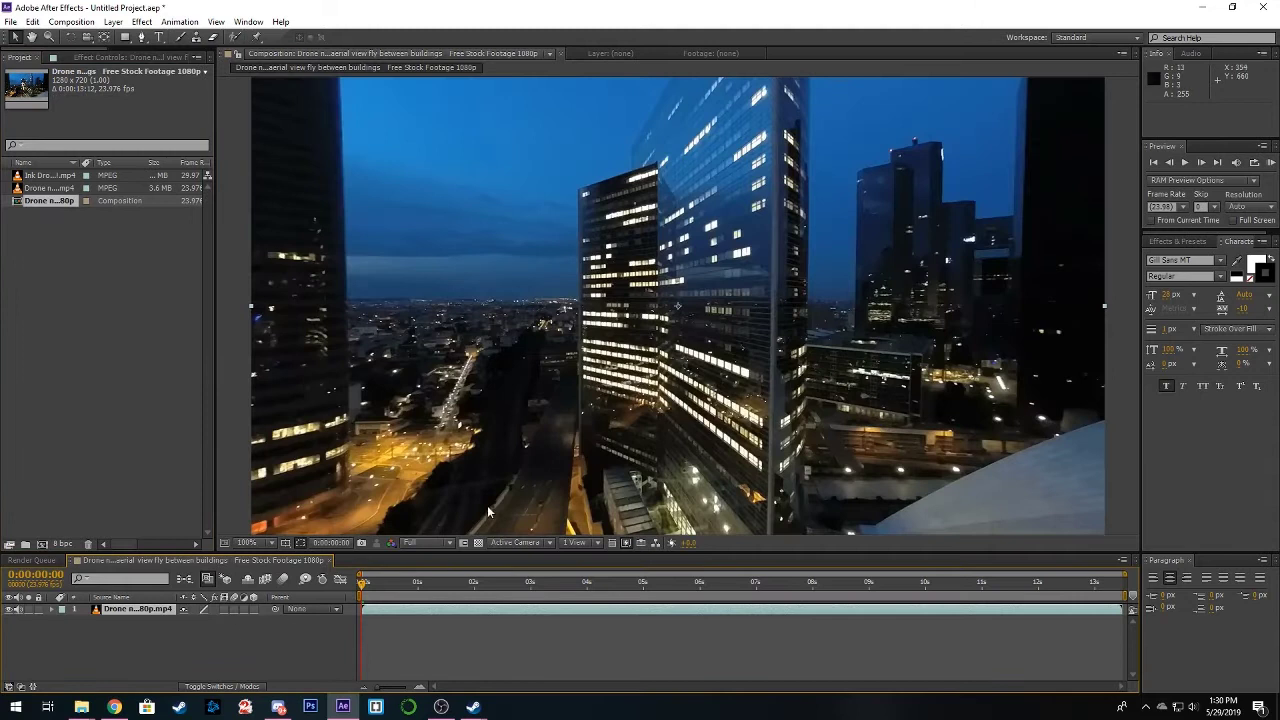
mouse_move(364, 588)
mouse_down()
mouse_move(705, 585)
mouse_move(362, 588)
mouse_up()
click(248, 21)
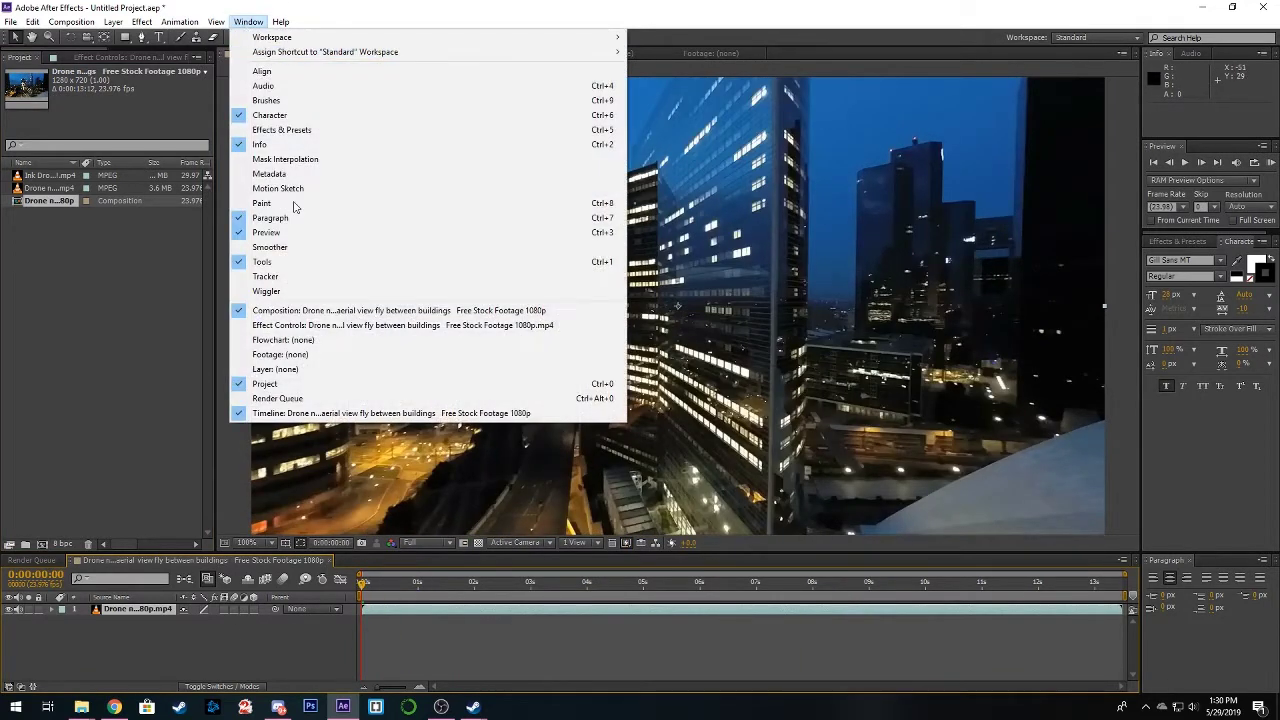
click(303, 276)
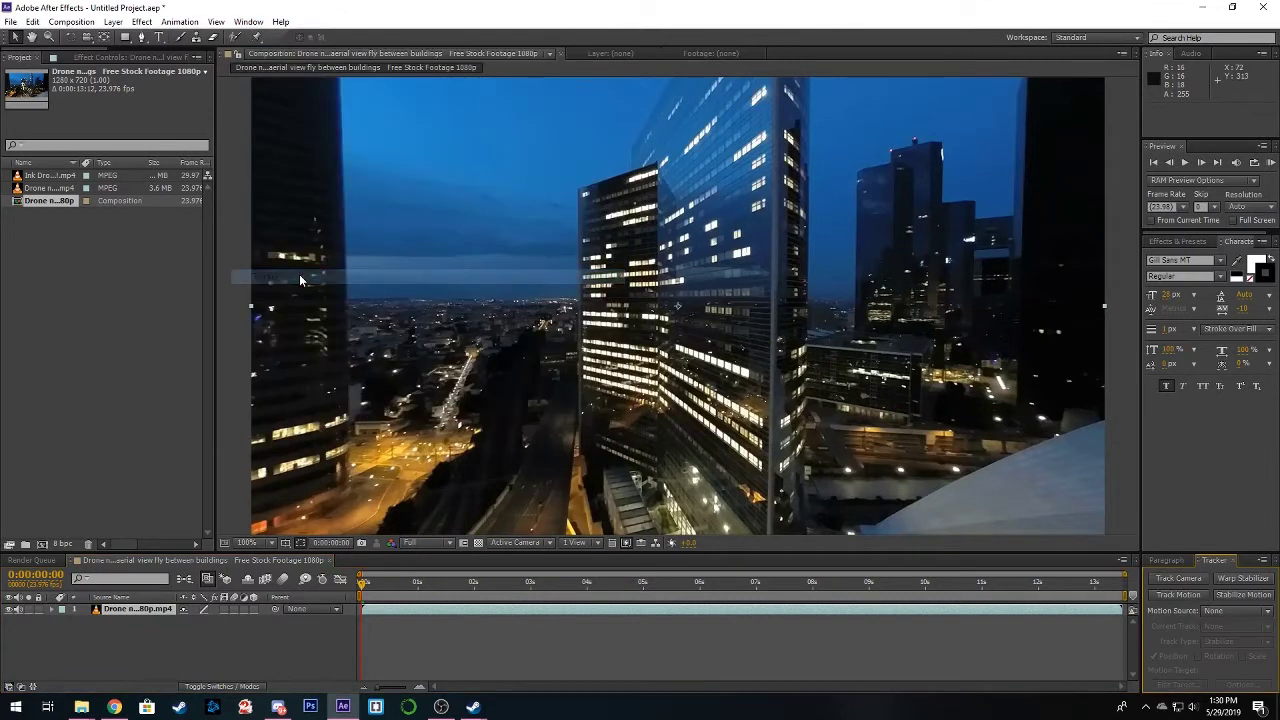
click(1179, 580)
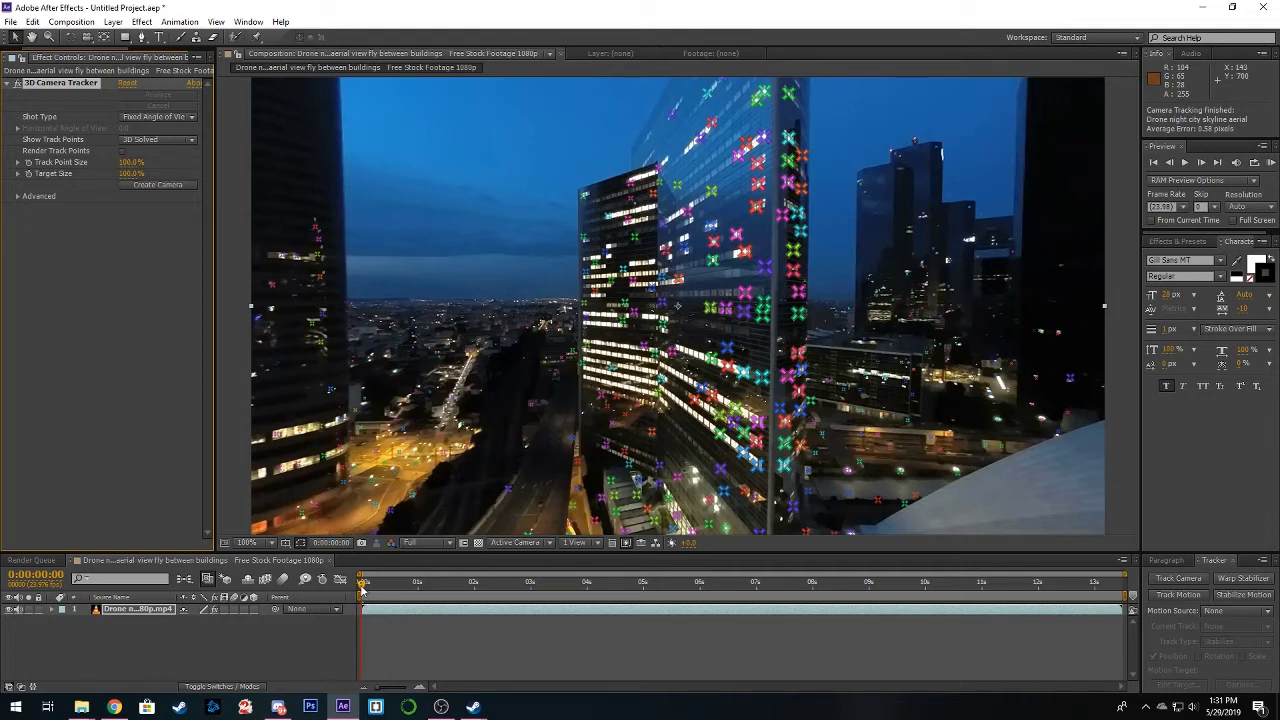
Scrub through the solved footage to confirm the 3D track points hold on the building facades.
drag(362, 590, 914, 580)
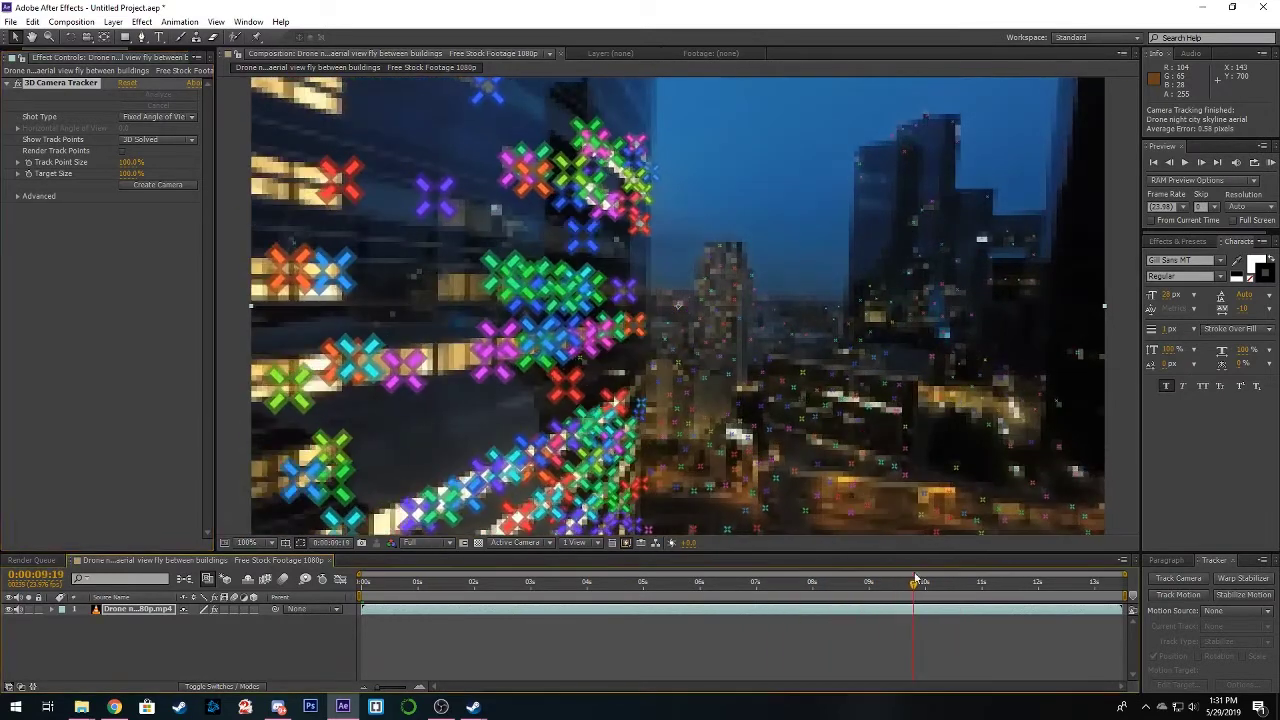
Review the track points across the clip and set the tracker's Track Point Size to 53%.
click(926, 586)
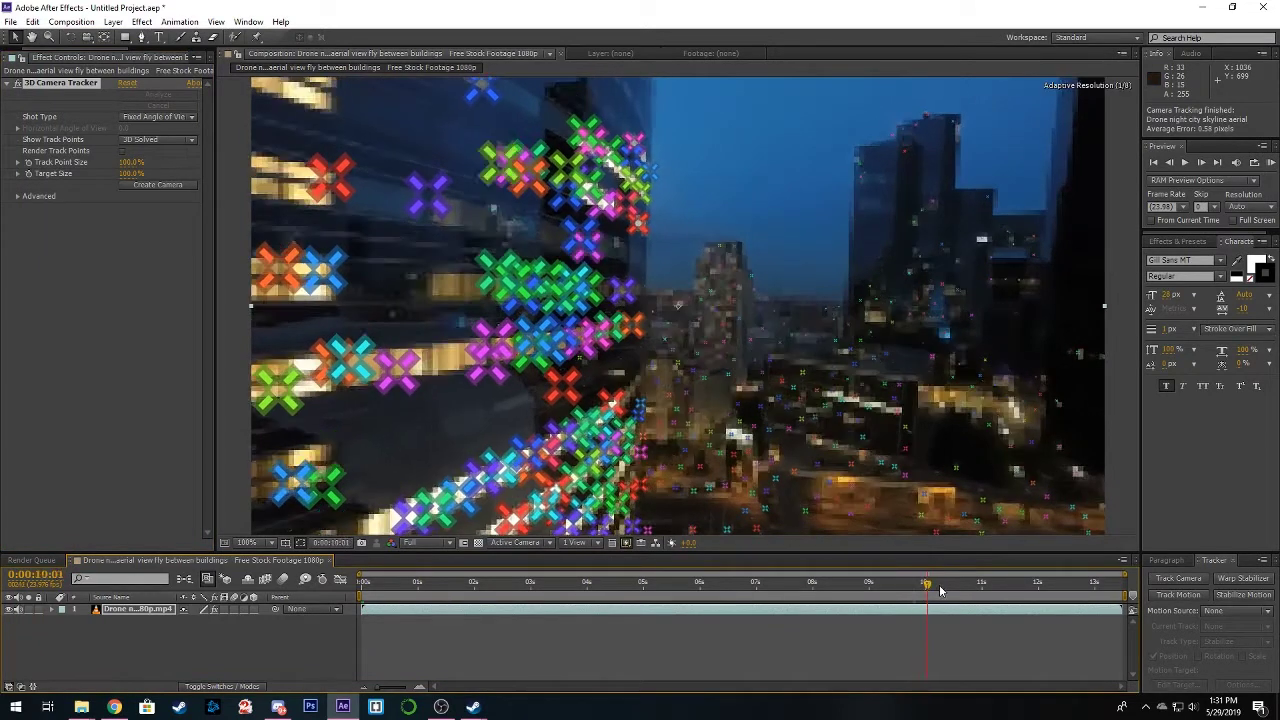
drag(940, 591, 744, 591)
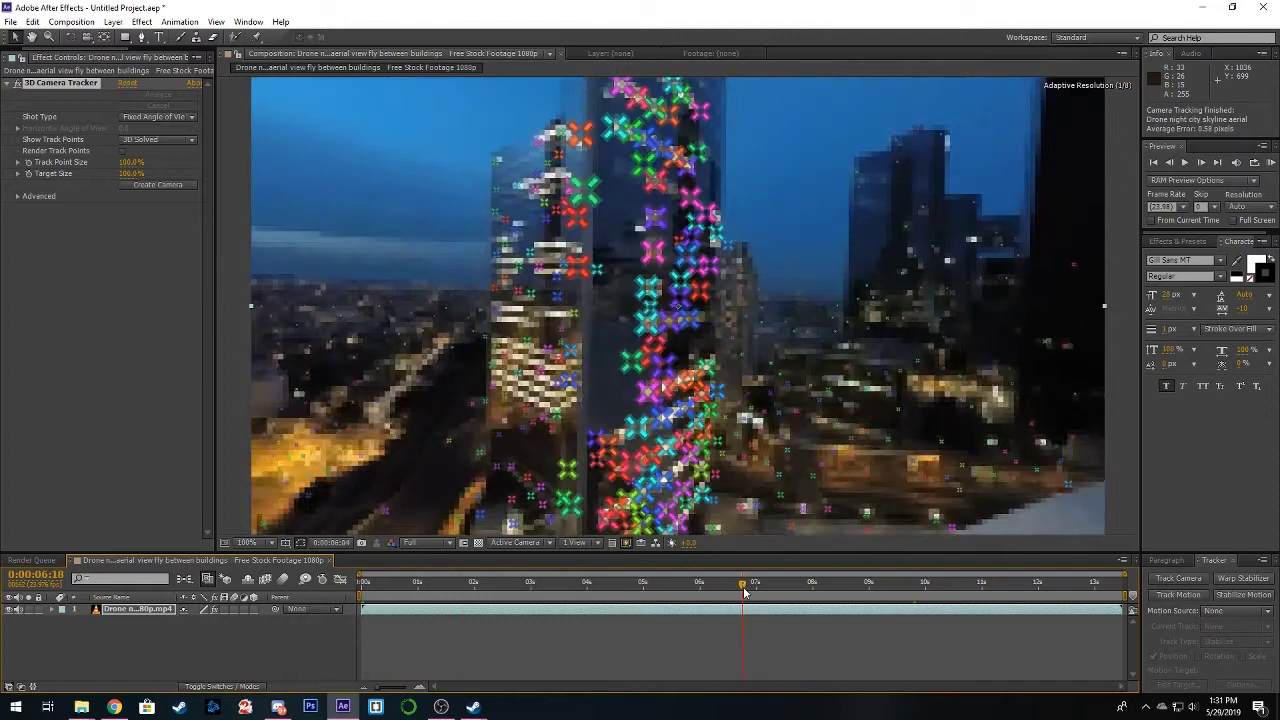
drag(130, 168, 104, 167)
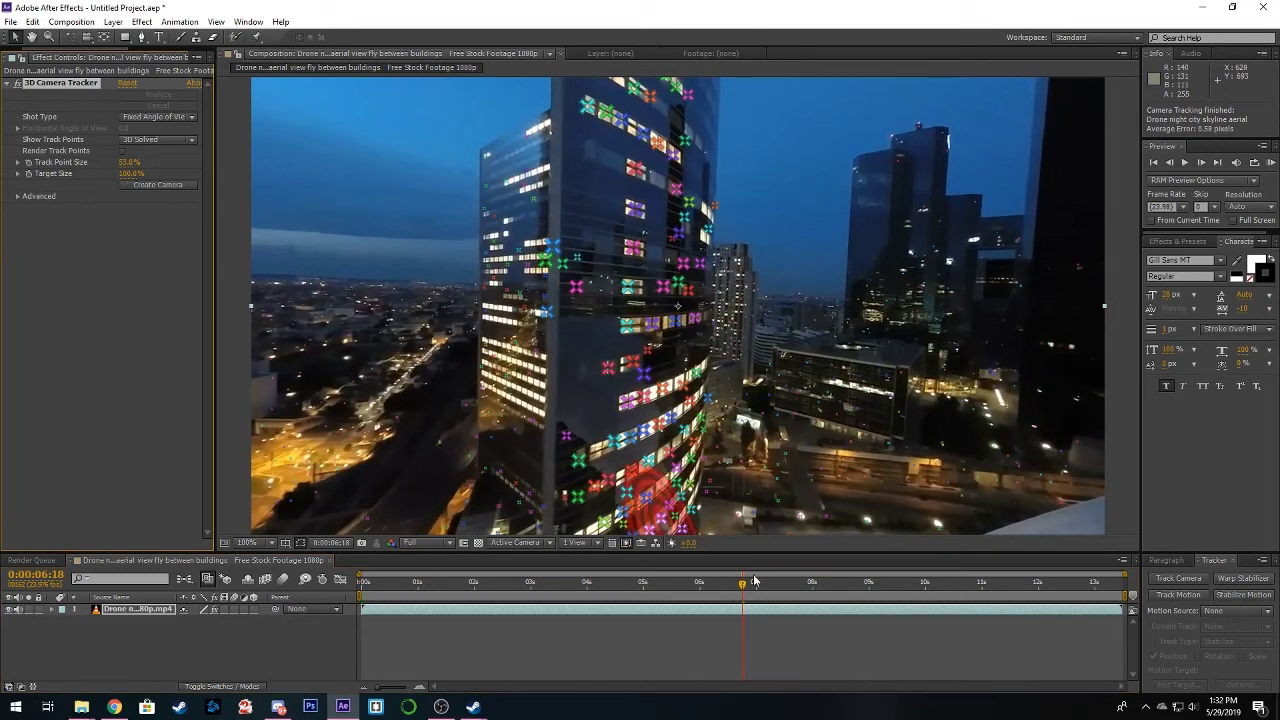
drag(740, 588, 681, 590)
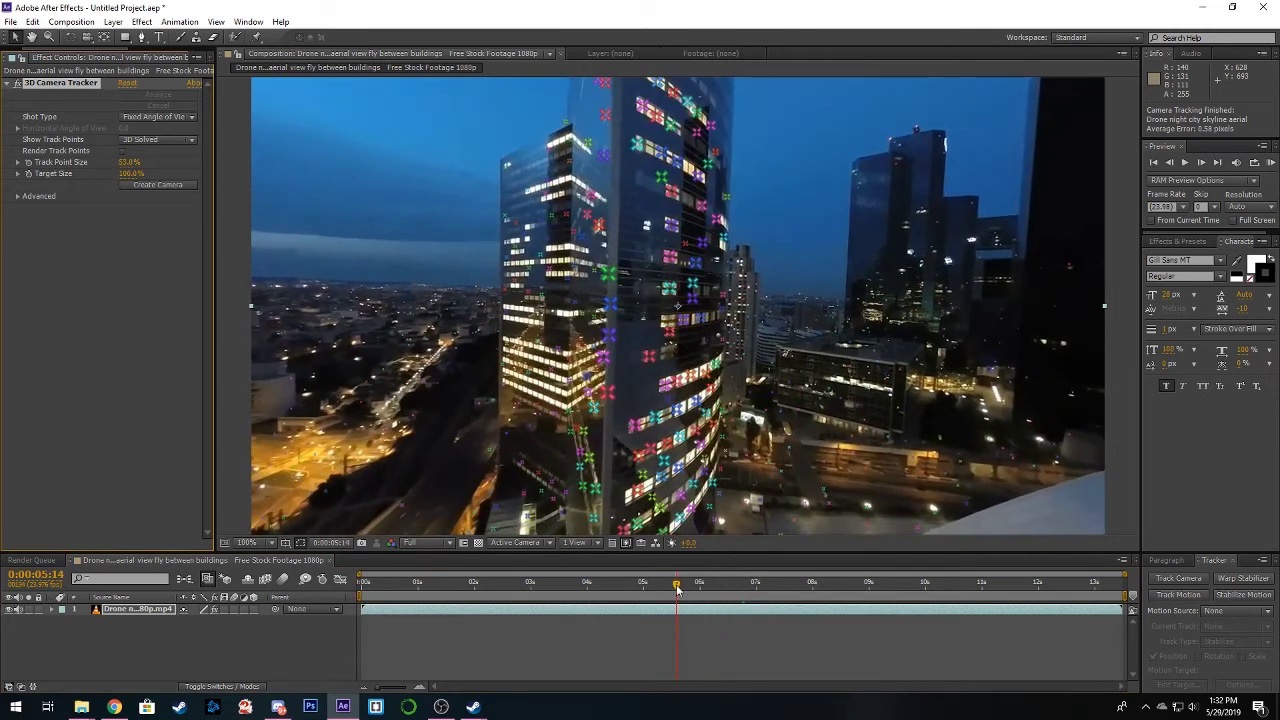
click(129, 162)
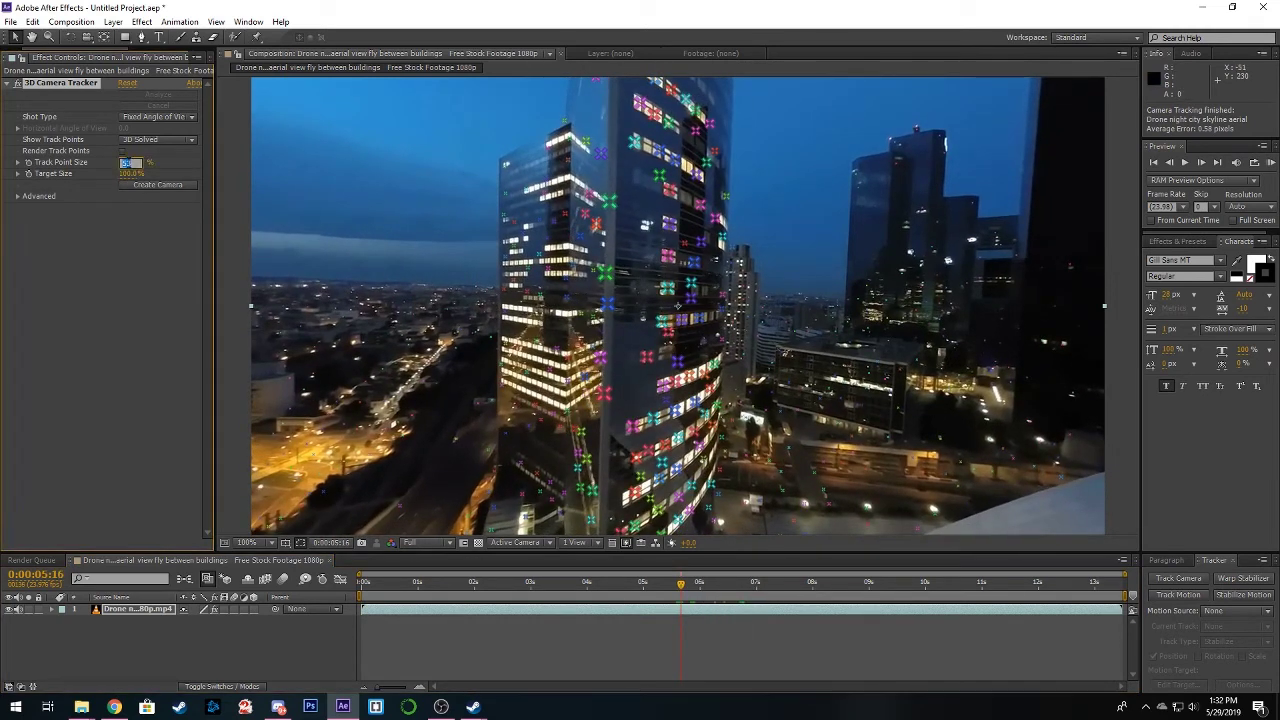
key(Return)
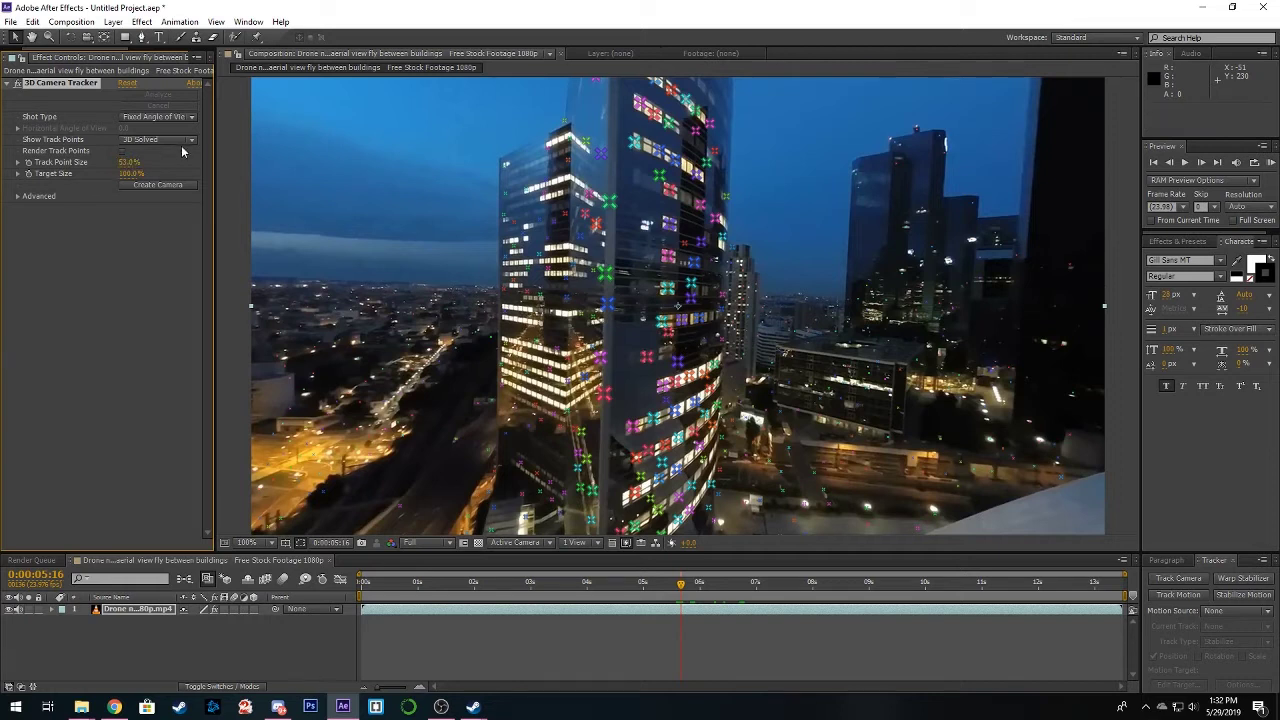
drag(681, 587, 529, 588)
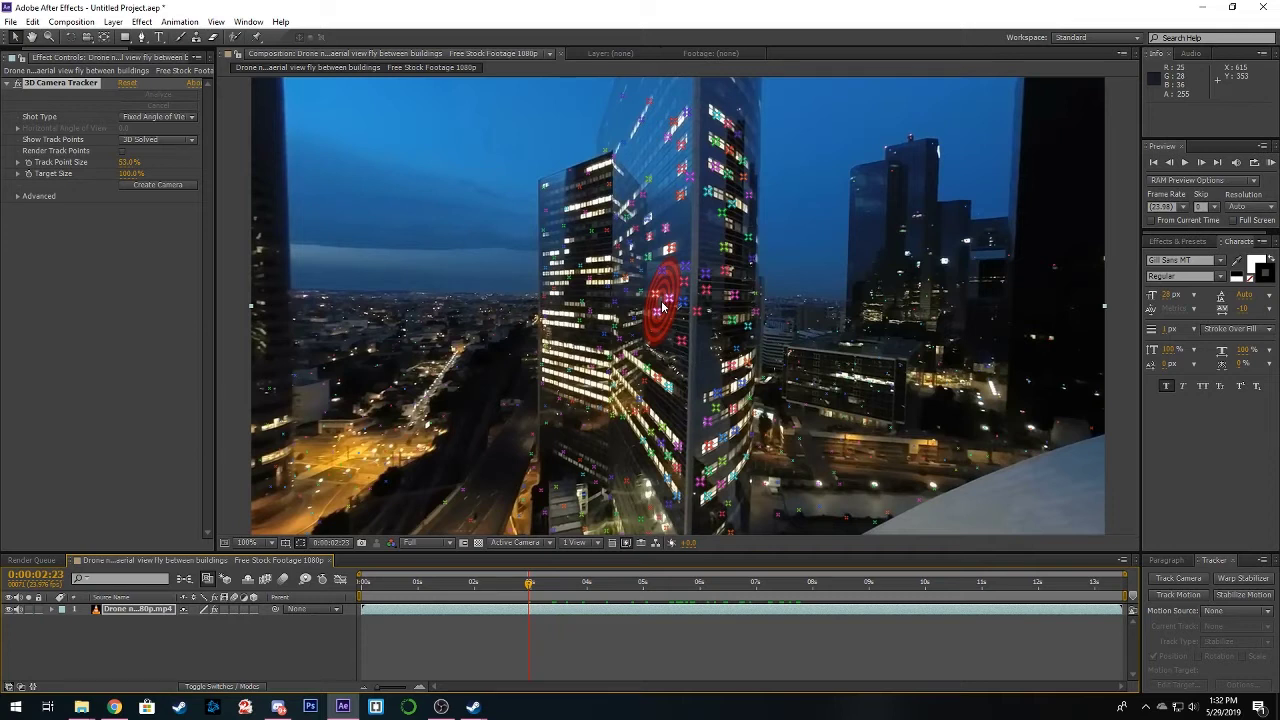
click(660, 305)
Create a solid and a tracking camera pinned to the tower's selected track points.
right_click(660, 305)
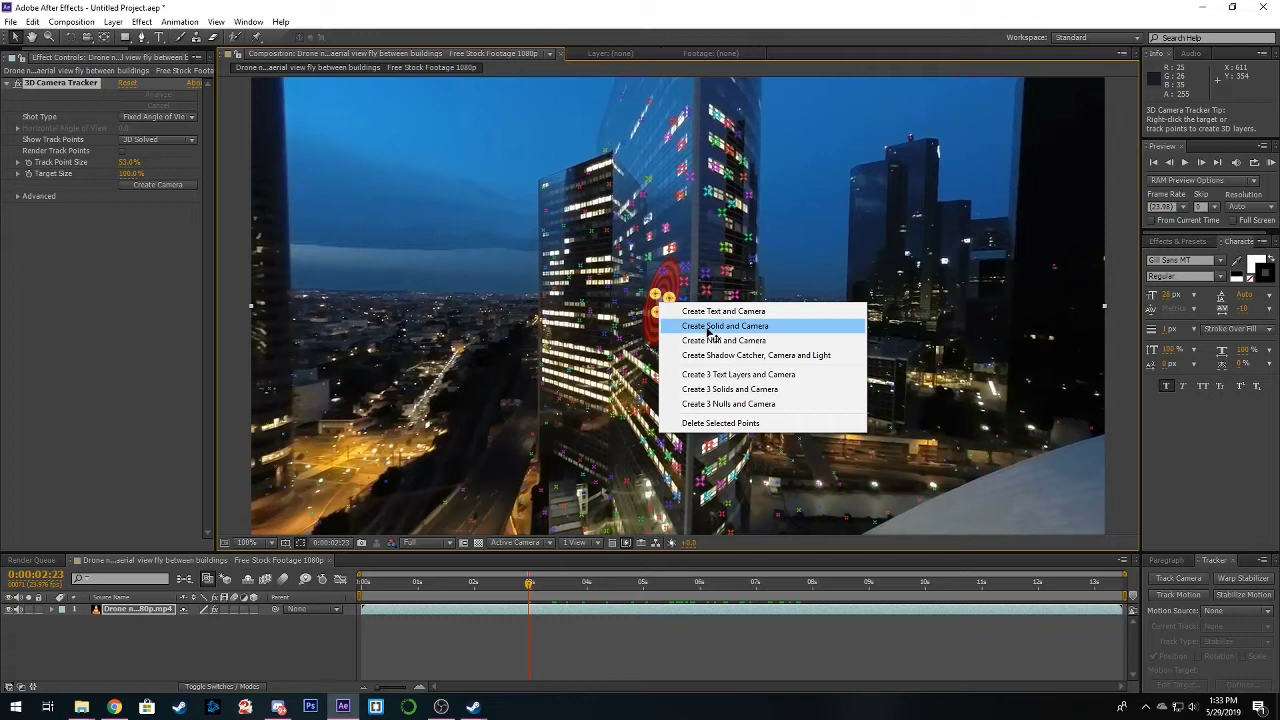
click(708, 328)
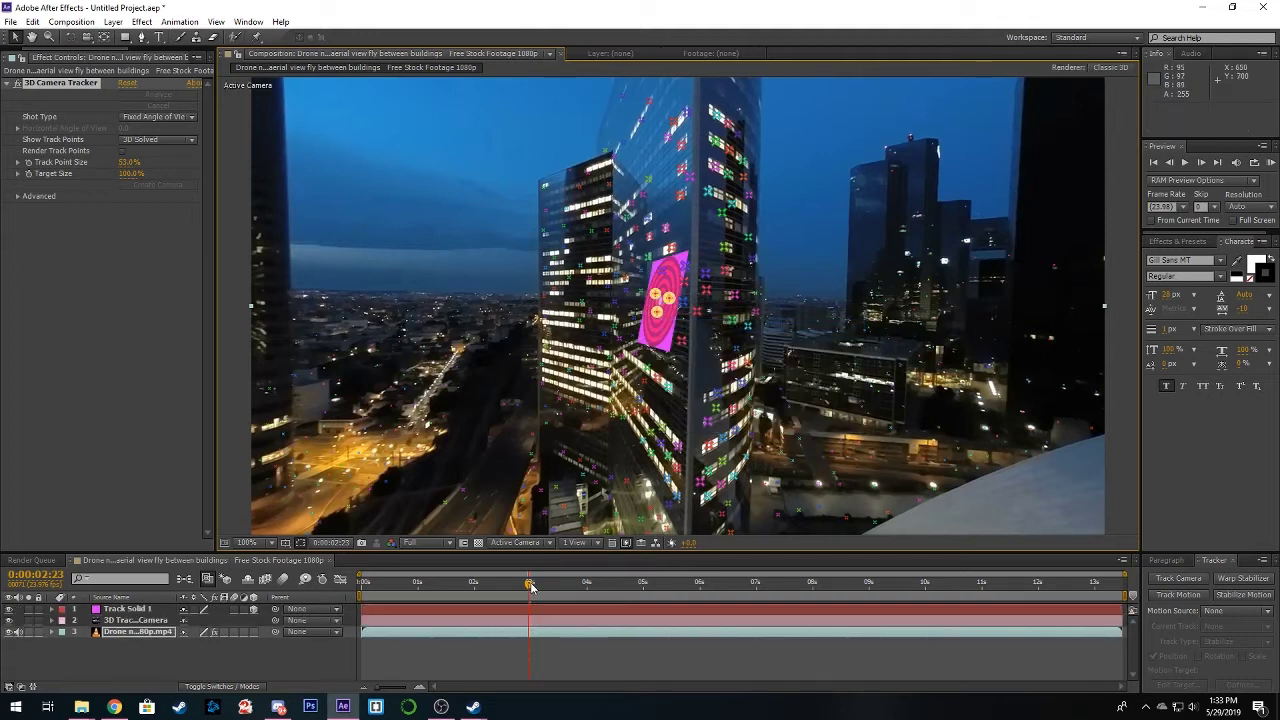
drag(529, 583, 878, 580)
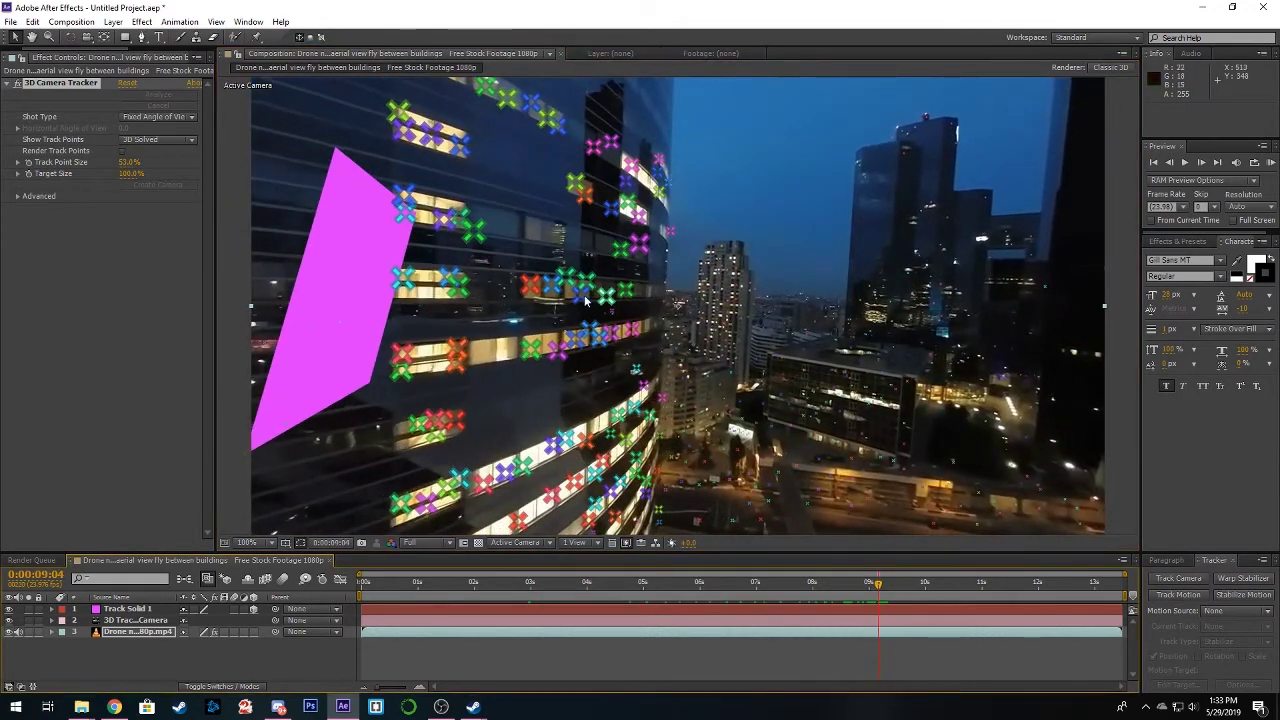
Add two more track solids, one on another tower target and one on the lower building.
mouse_move(600, 254)
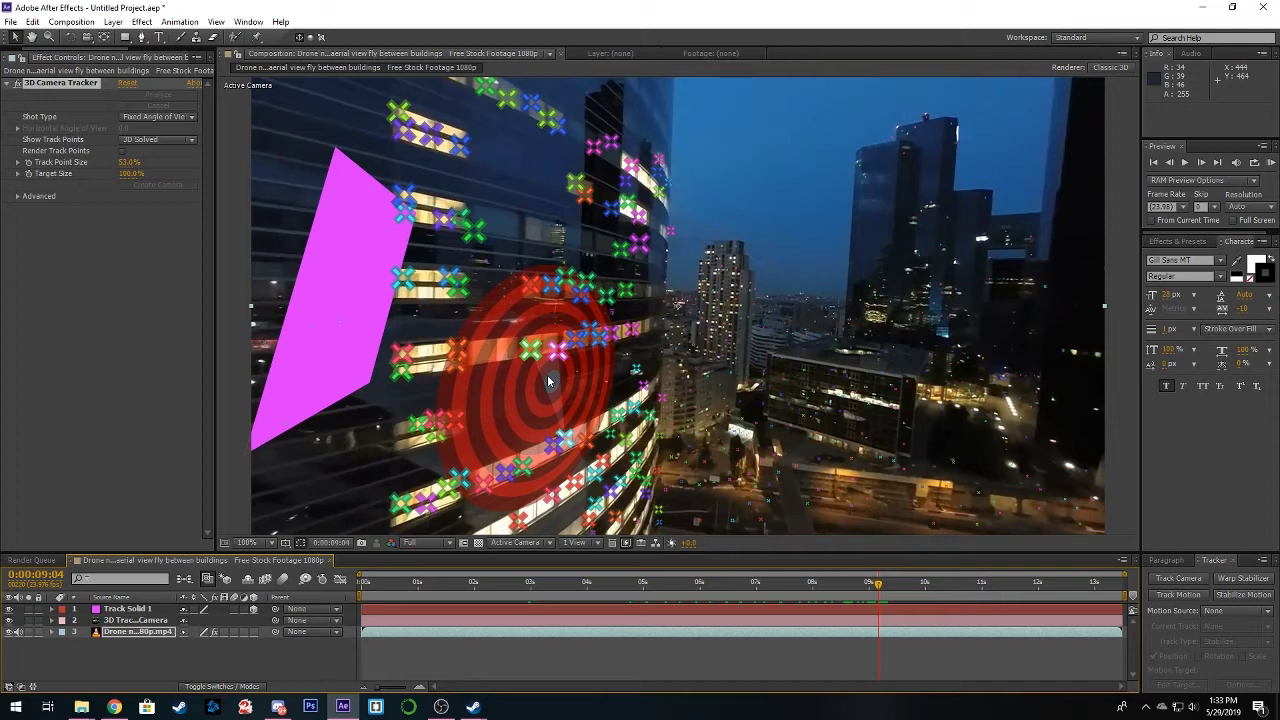
right_click(547, 376)
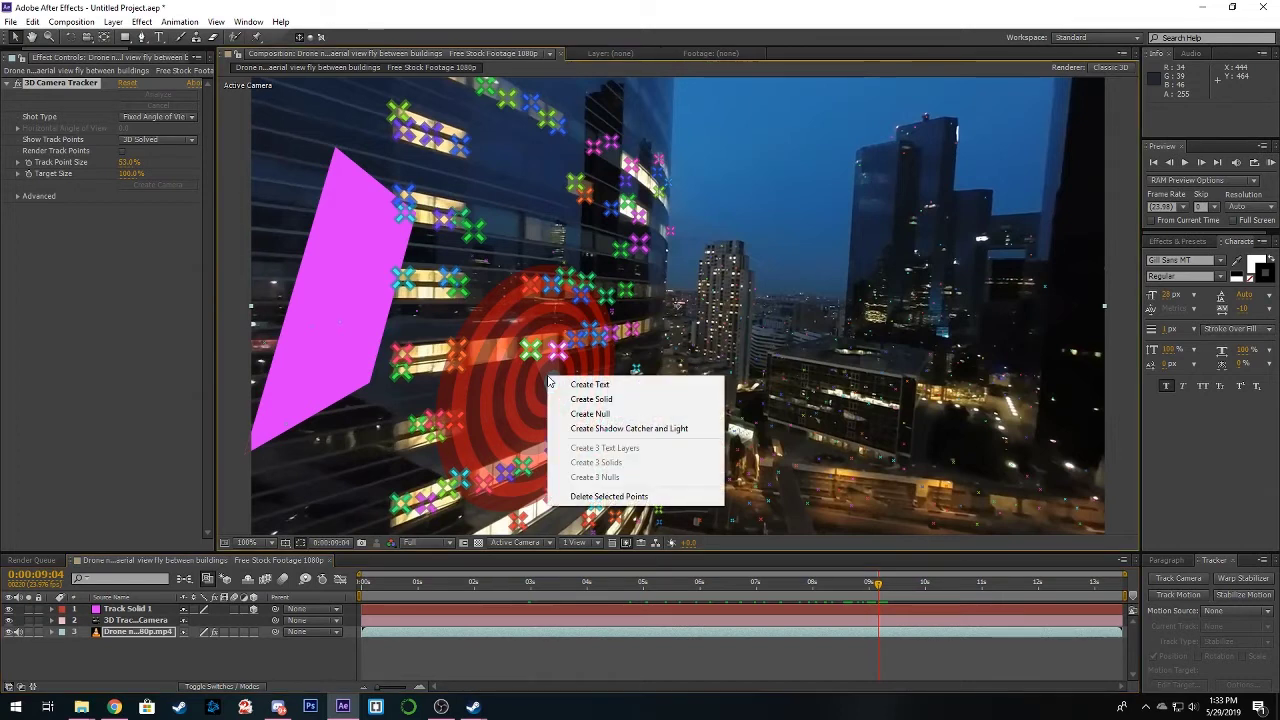
click(592, 398)
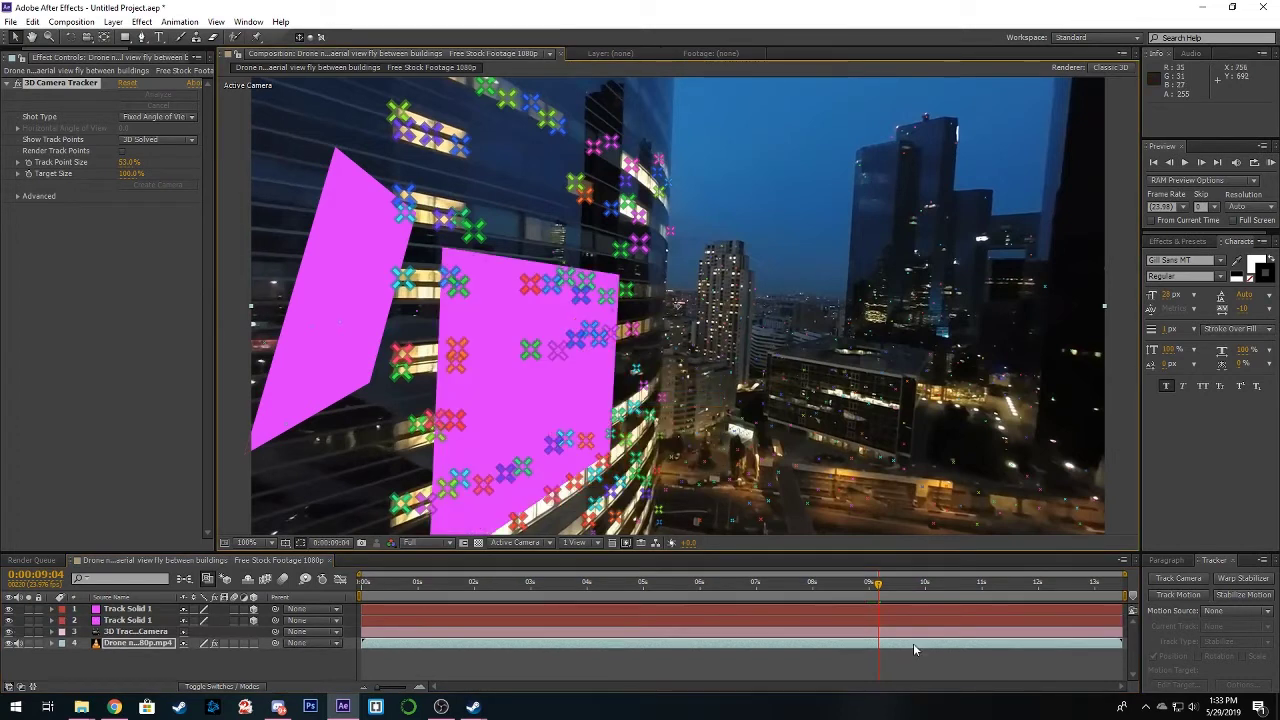
drag(879, 584, 1001, 584)
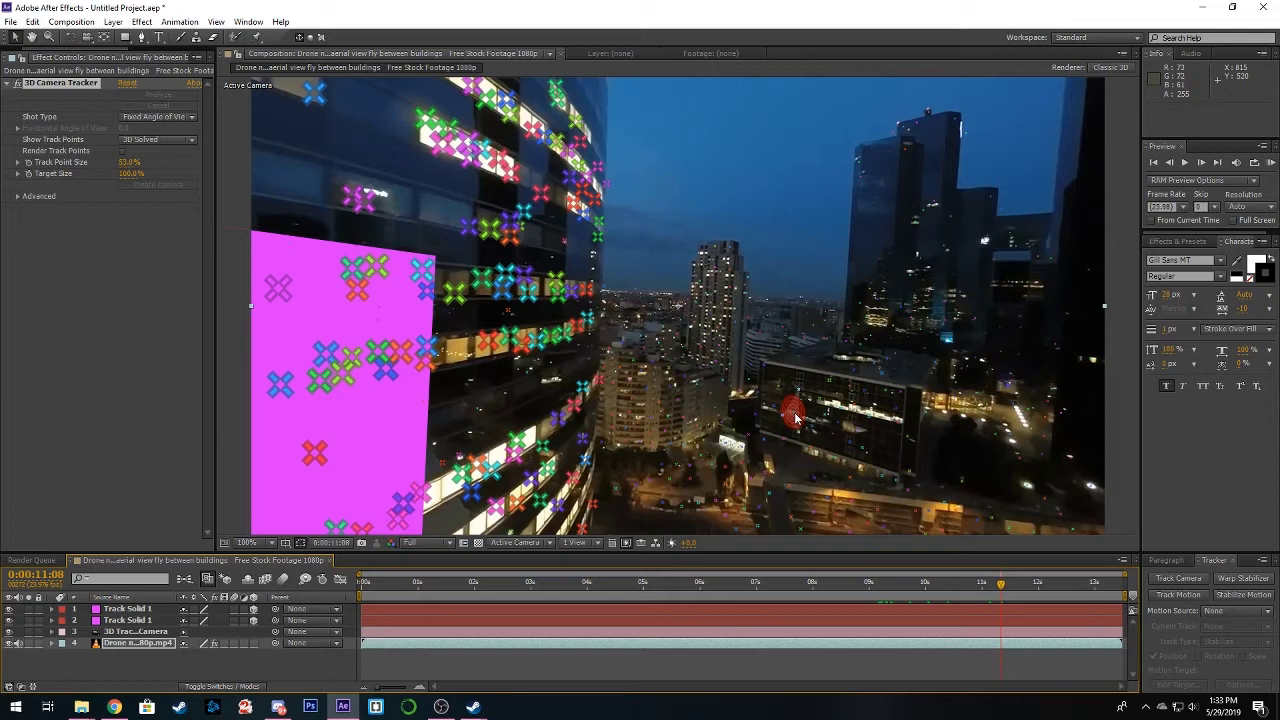
right_click(796, 418)
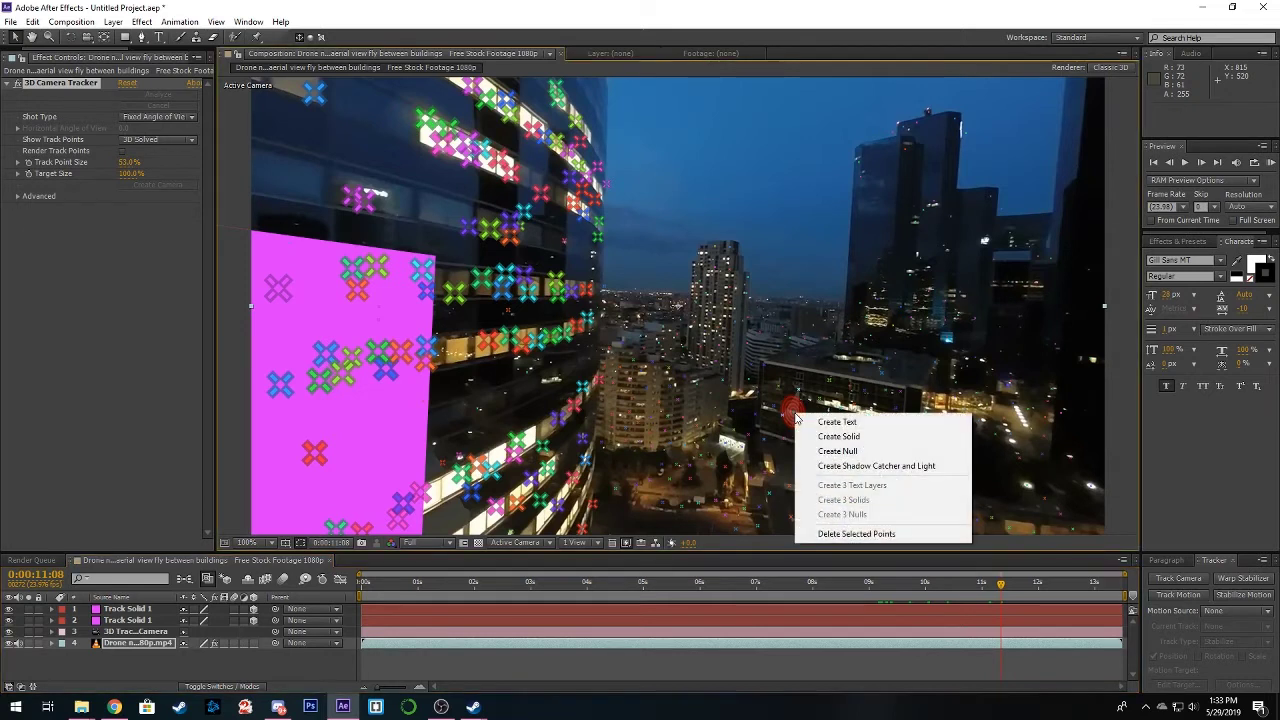
click(845, 437)
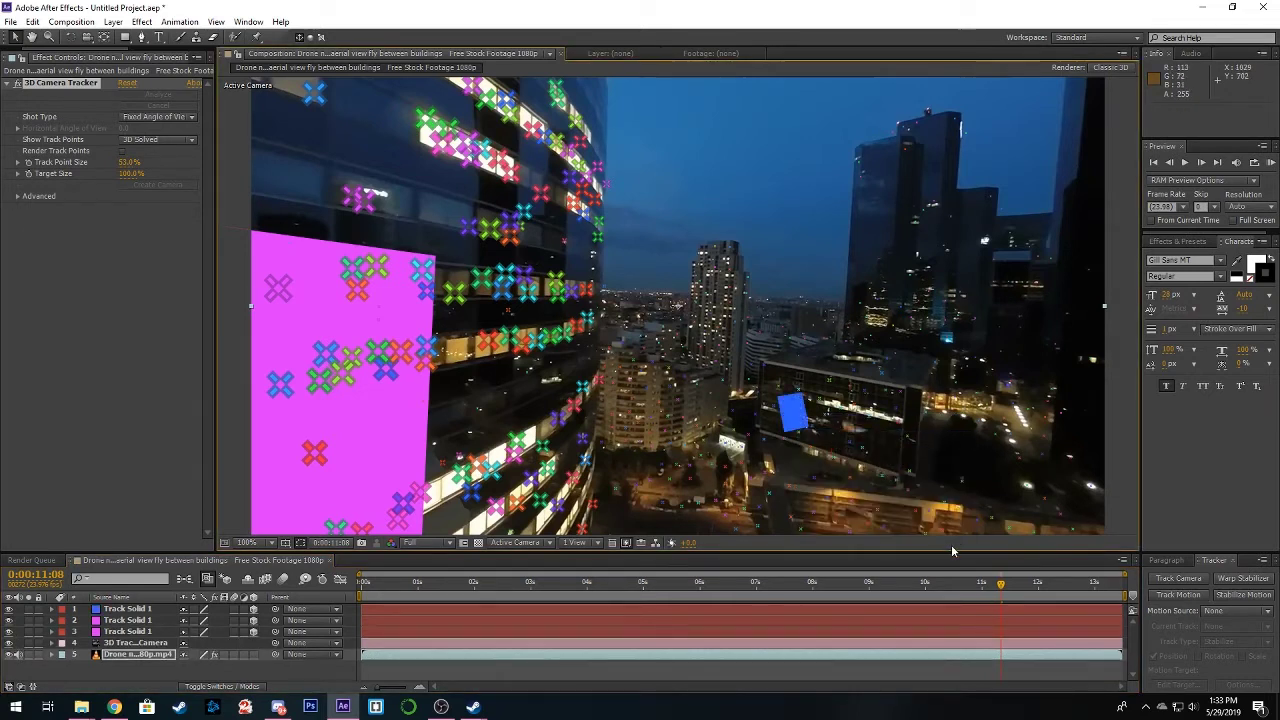
drag(1000, 581, 620, 582)
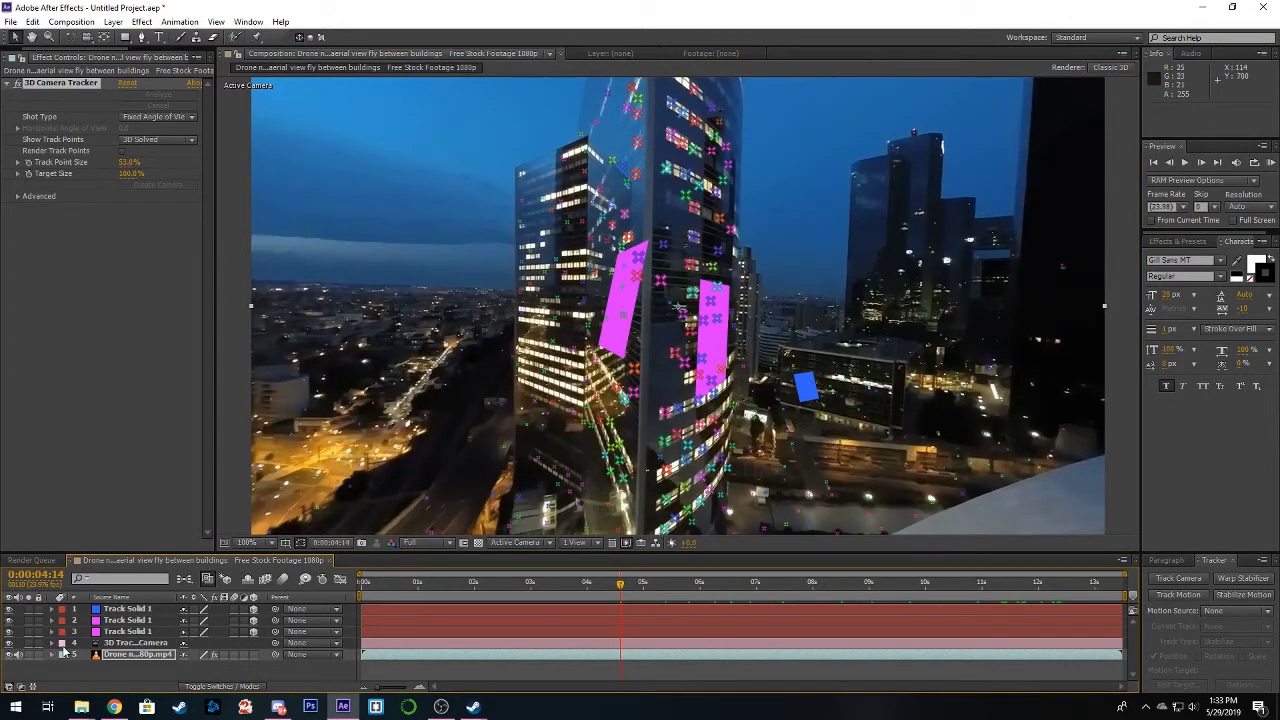
click(134, 633)
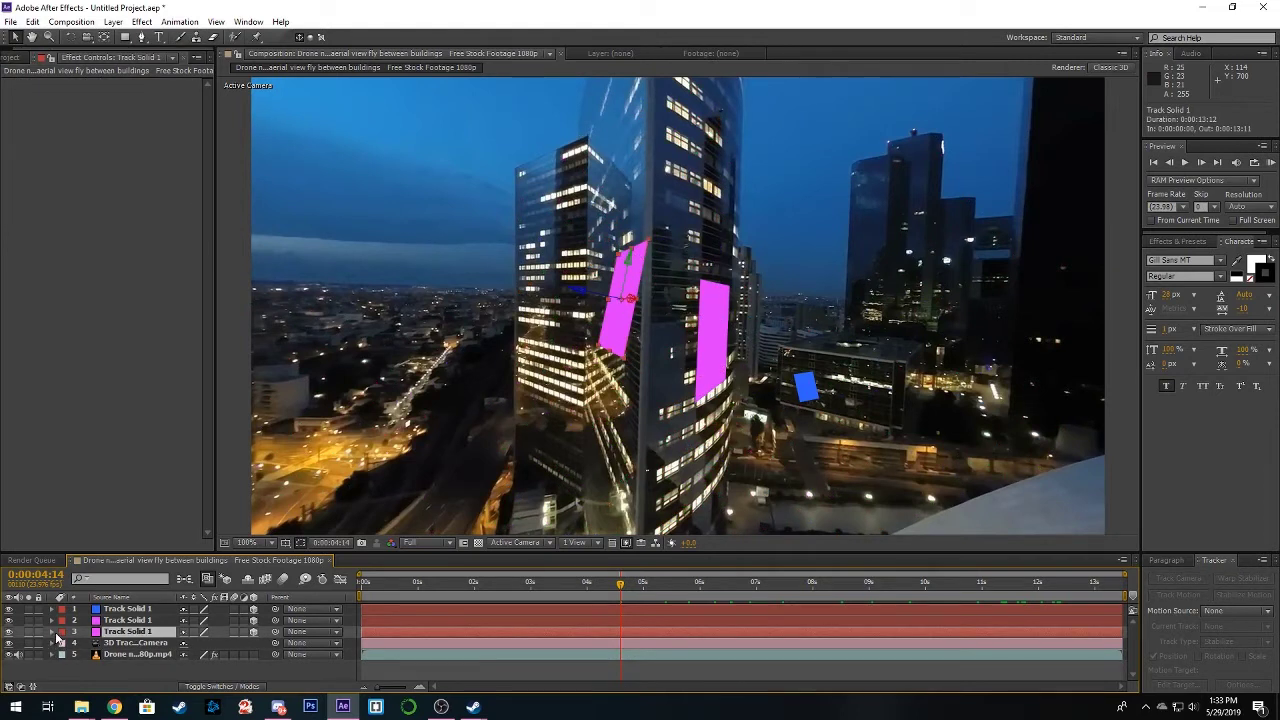
Undo the solid's Z rotation change and set Track Solid 1's X Rotation to 10° against the tower.
click(52, 633)
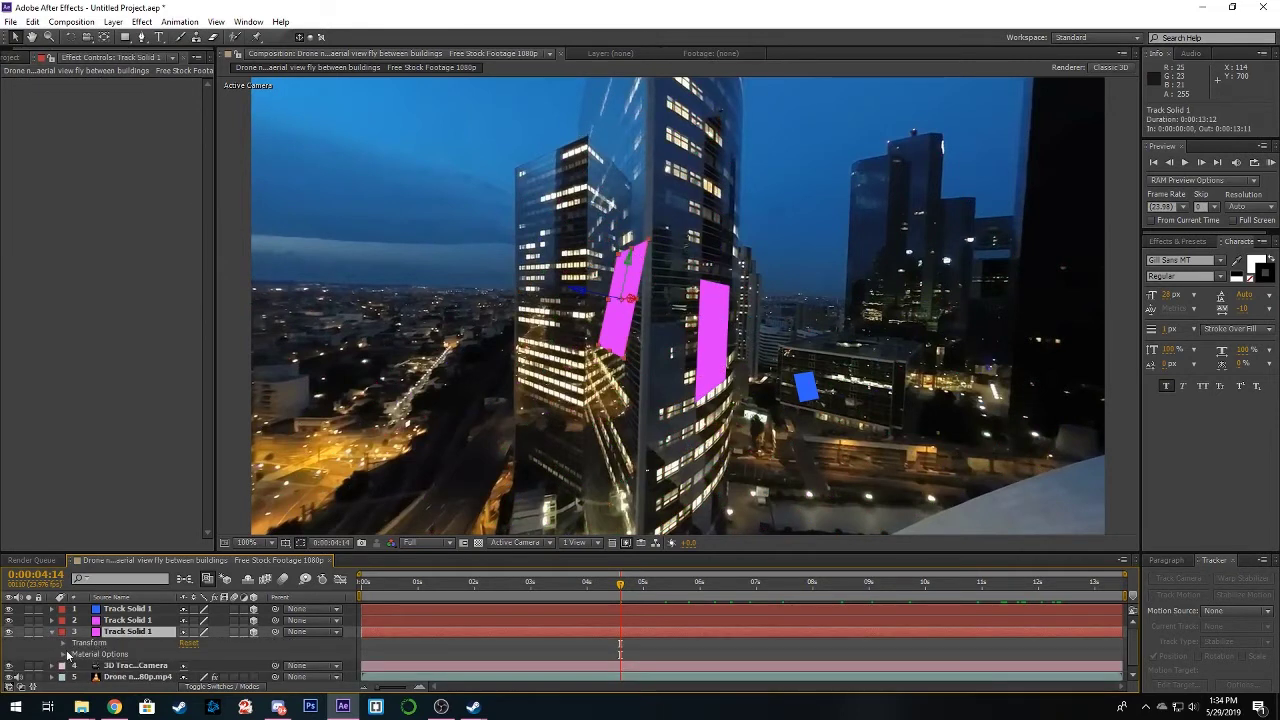
click(63, 645)
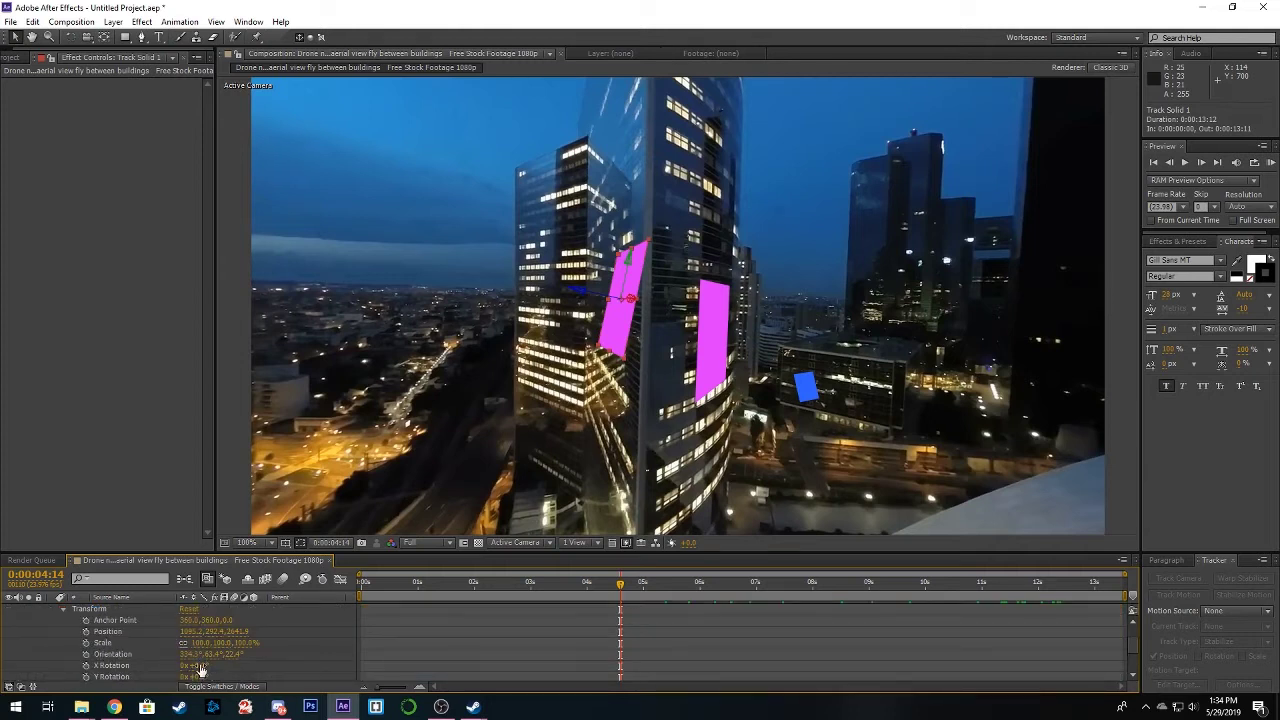
scroll(200, 668, down, 1)
drag(198, 656, 195, 660)
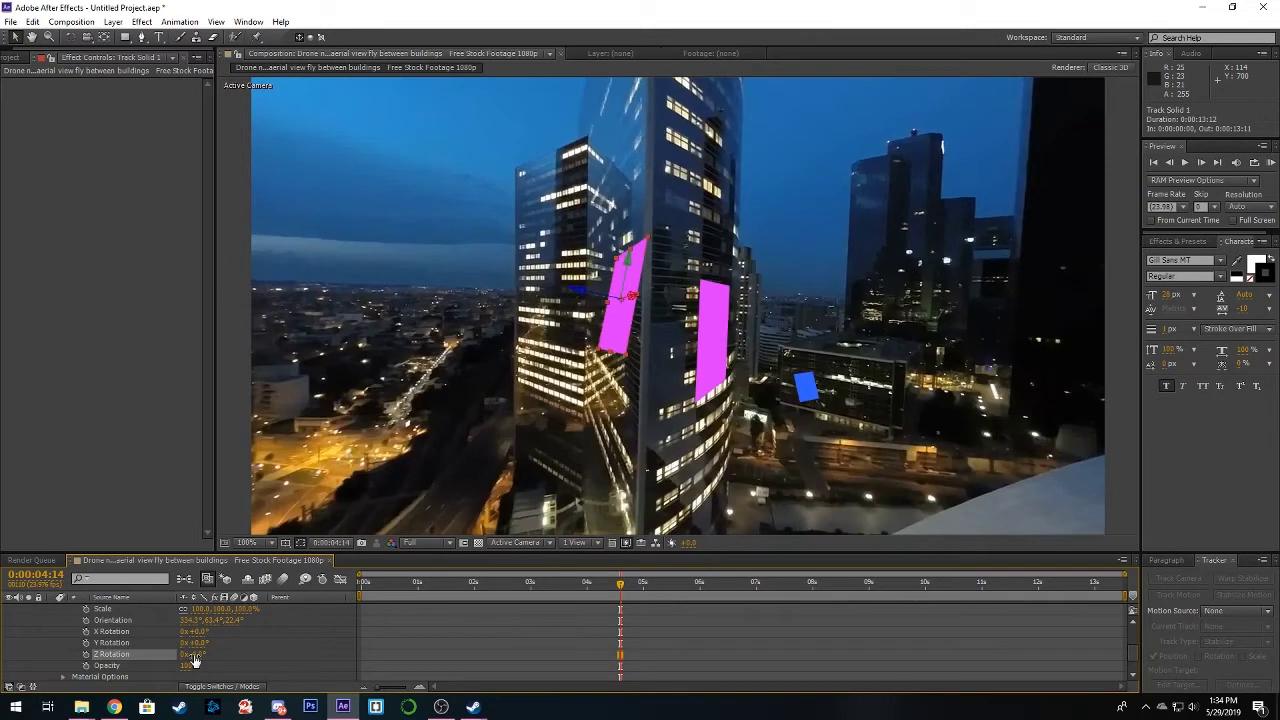
key(ctrl+z)
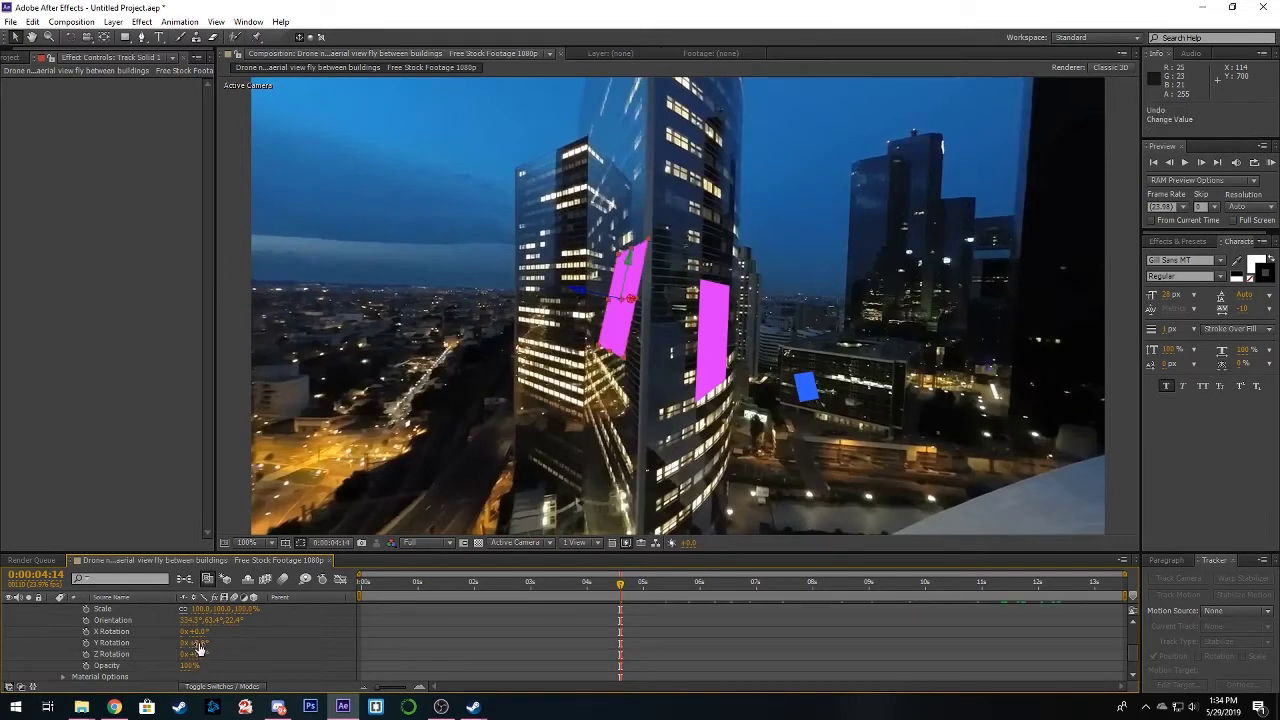
drag(198, 648, 210, 632)
mouse_move(621, 594)
mouse_down()
mouse_move(334, 612)
mouse_move(749, 598)
mouse_move(625, 600)
mouse_up()
Keyframe the smaller magenta solid's Opacity to fade from 100% to 0% around six seconds.
drag(529, 599, 435, 600)
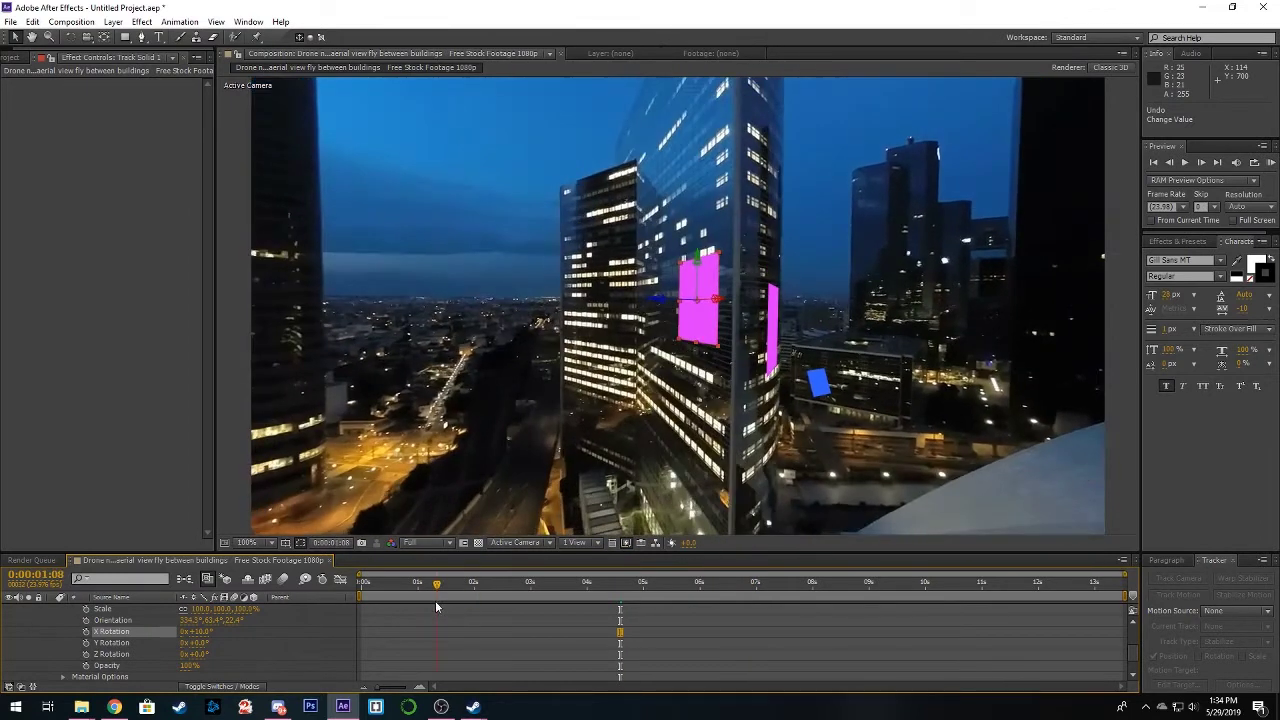
drag(720, 305, 712, 305)
click(437, 588)
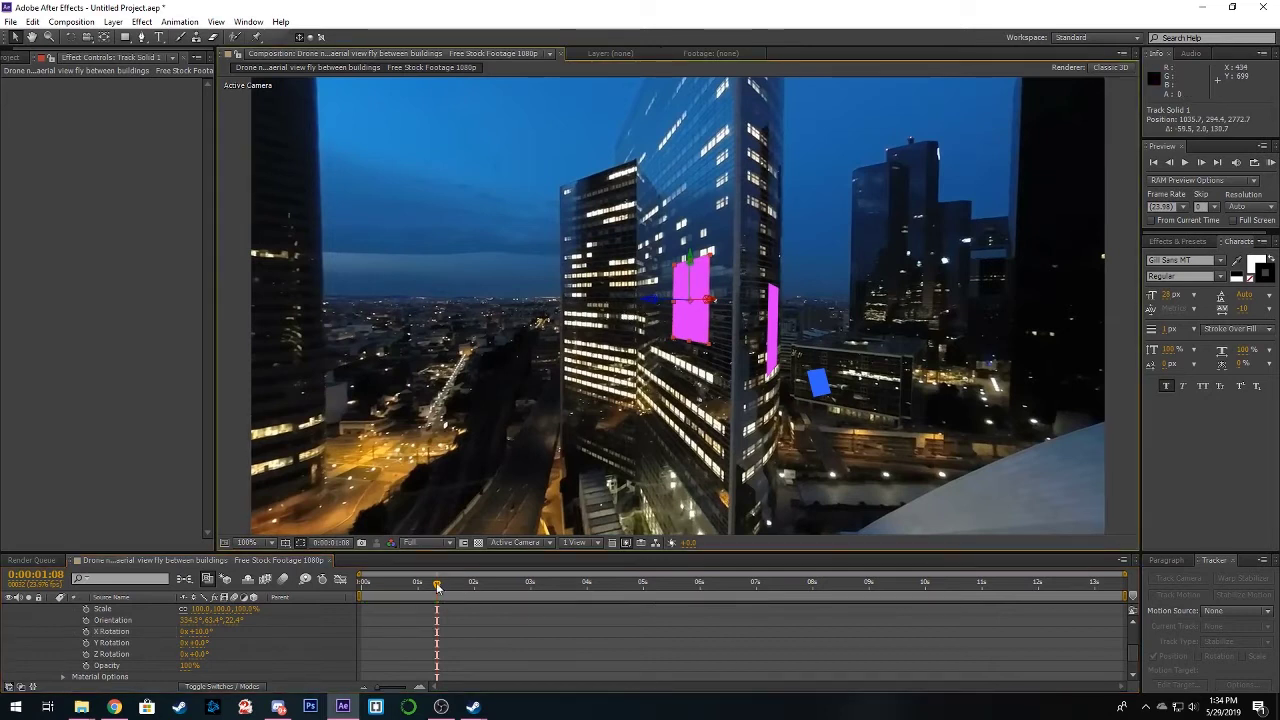
drag(438, 588, 720, 572)
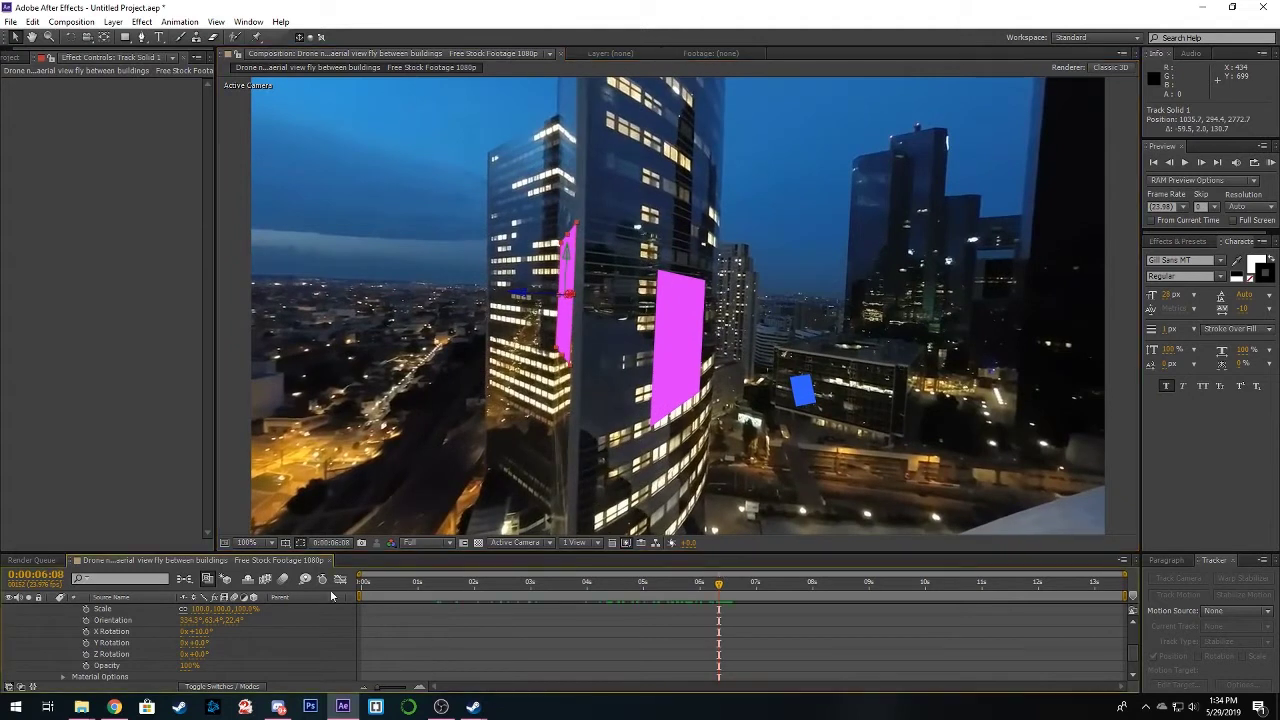
click(86, 666)
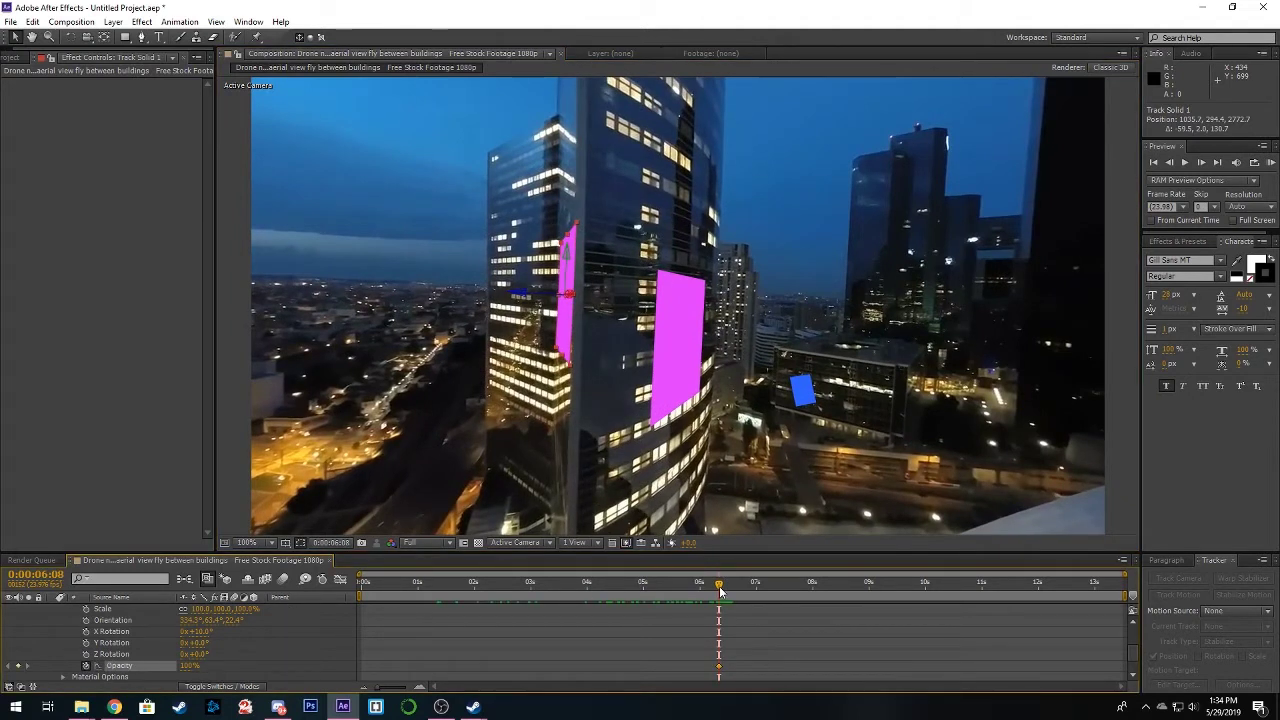
drag(718, 590, 730, 590)
drag(191, 668, 150, 668)
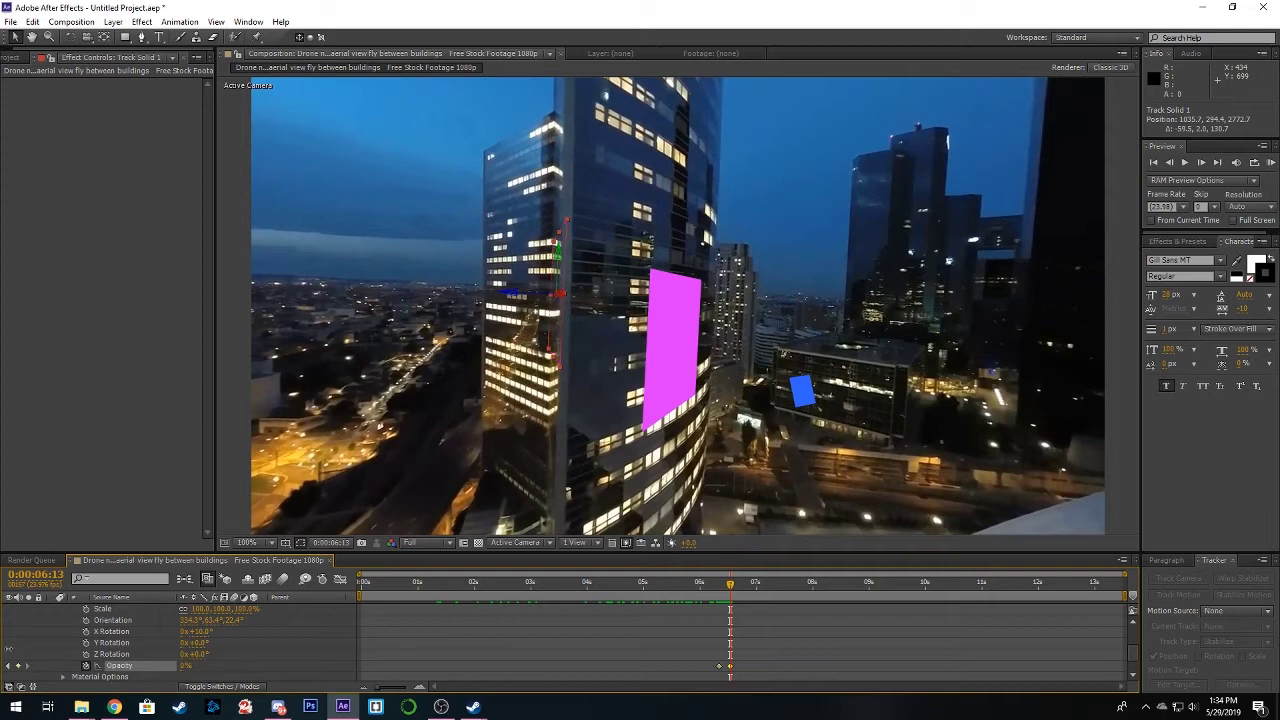
drag(730, 586, 812, 587)
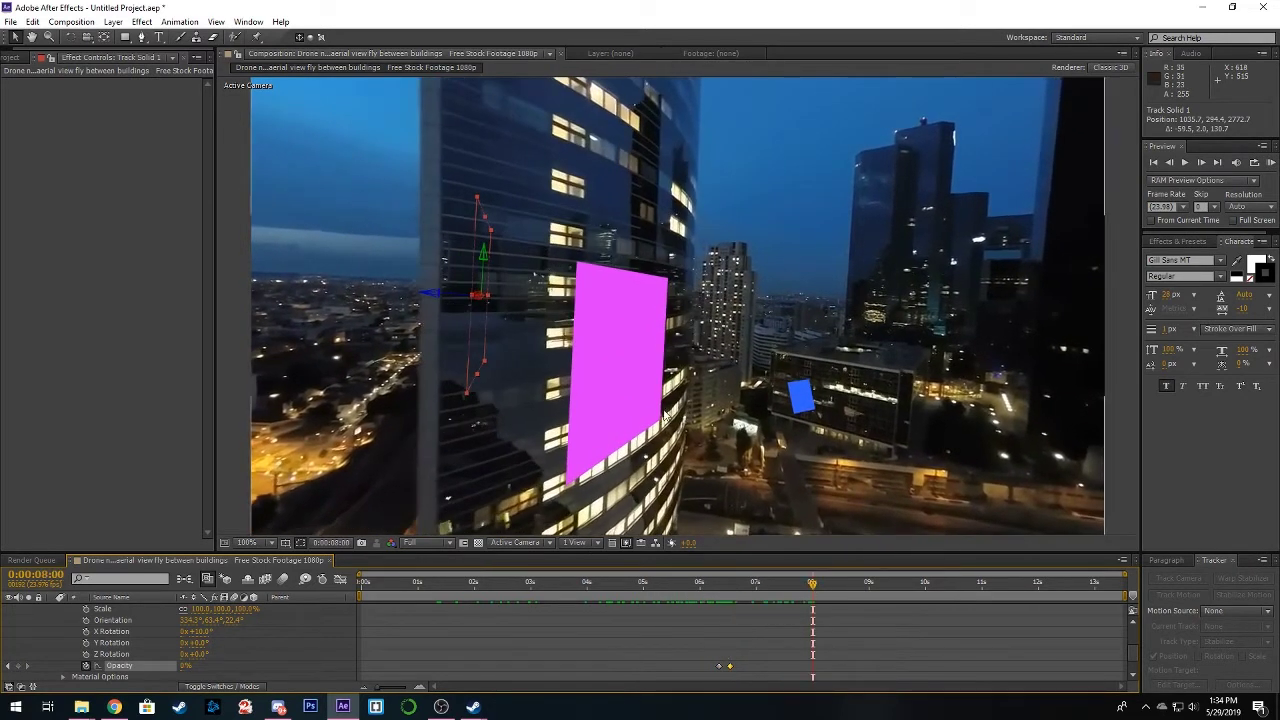
Expand the top layer's Transform and tilt the blue solid's X Rotation to face its building.
click(638, 388)
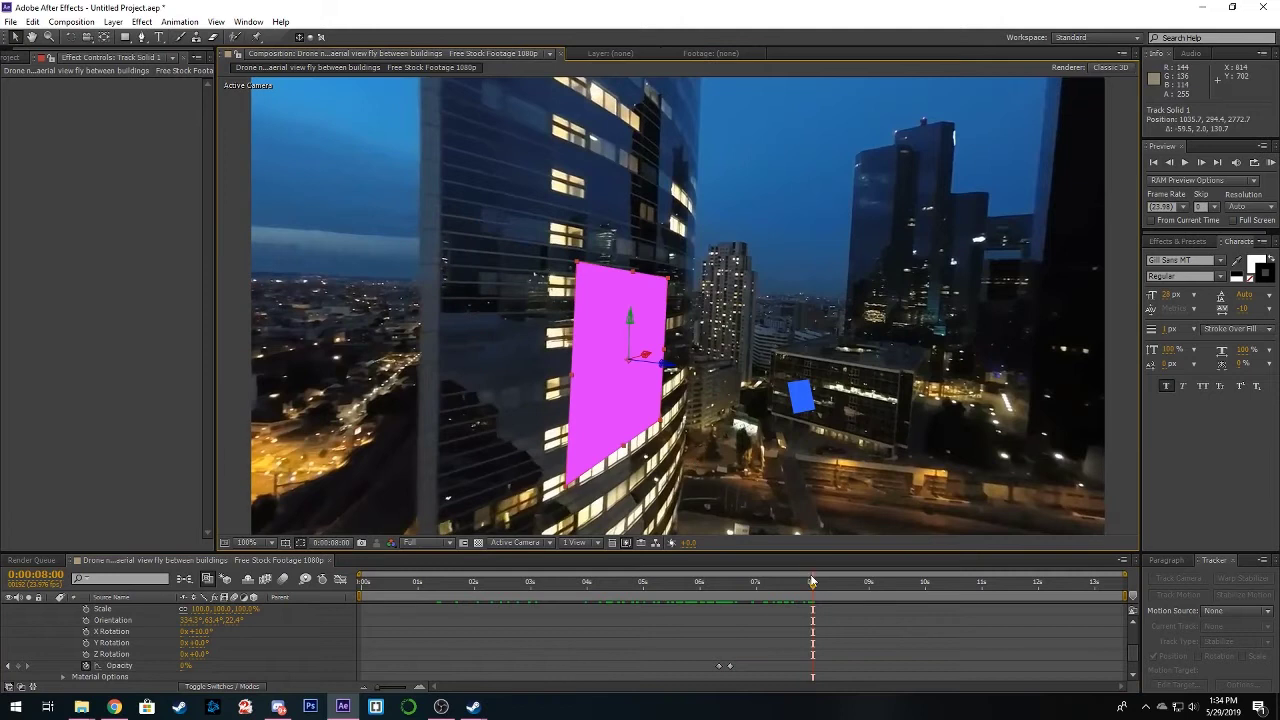
drag(814, 588, 819, 588)
scroll(100, 640, up, 3)
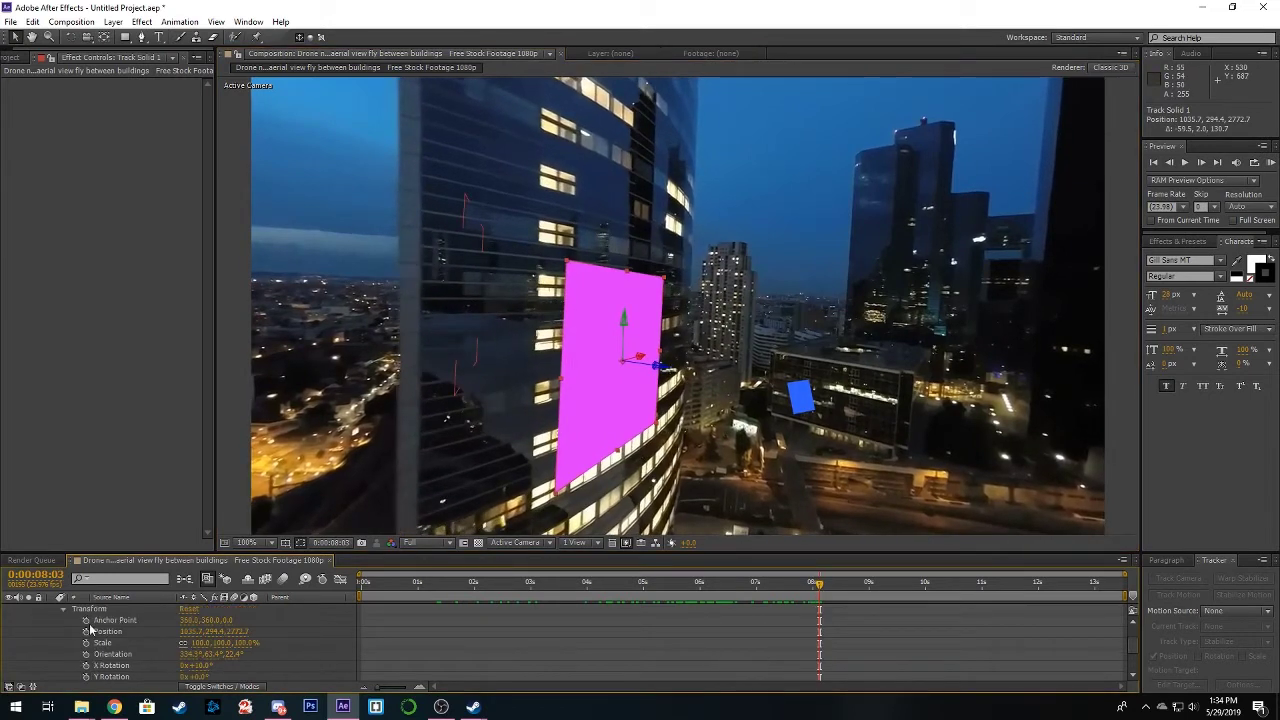
click(68, 622)
click(56, 628)
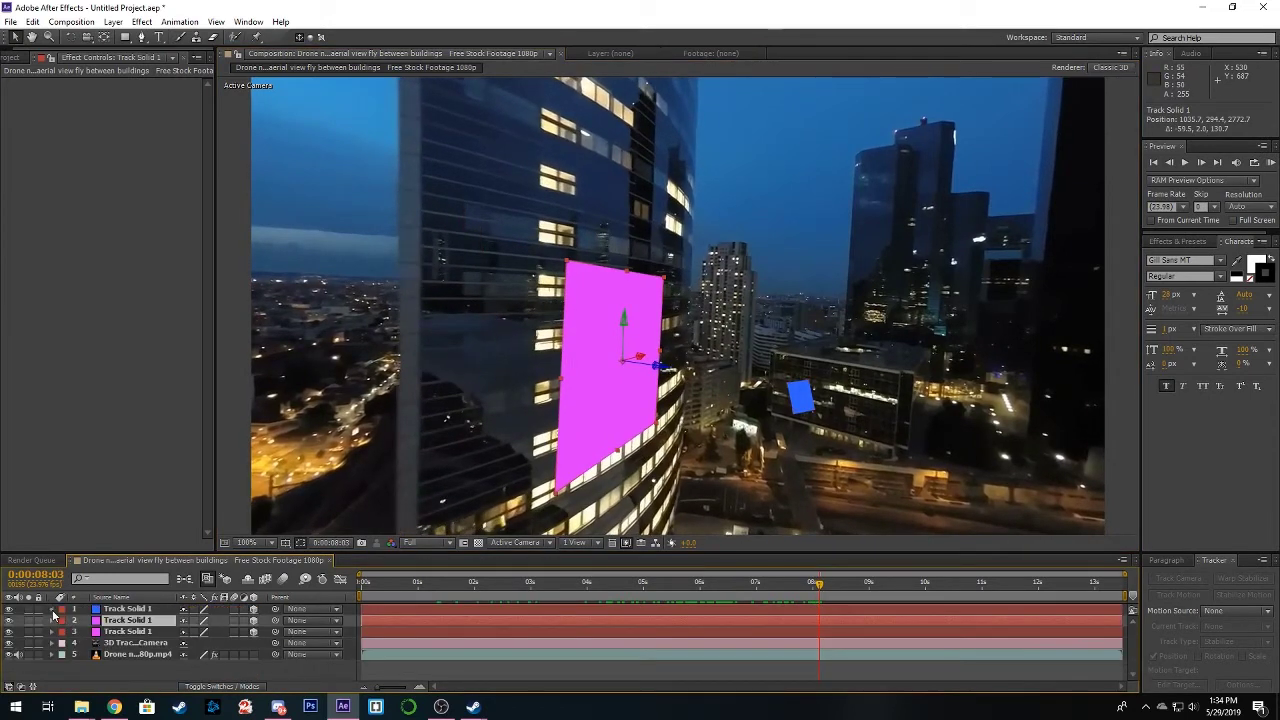
click(53, 609)
click(63, 620)
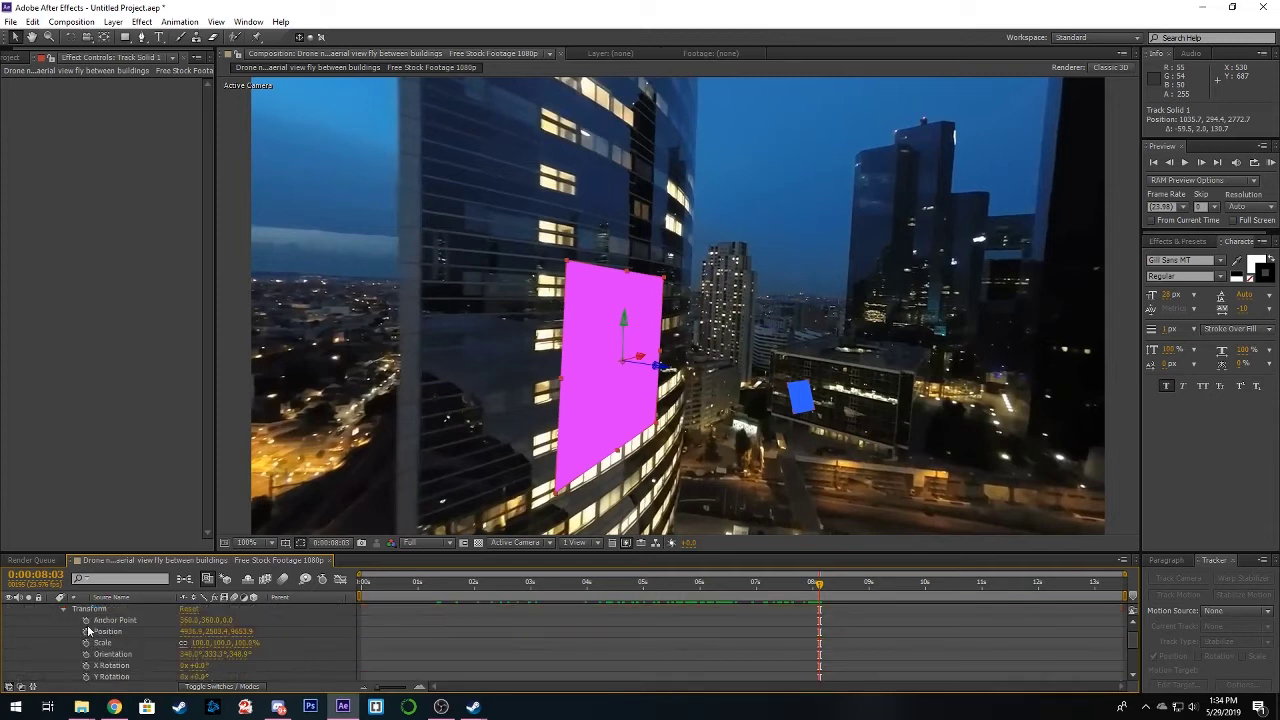
click(201, 665)
drag(203, 665, 240, 677)
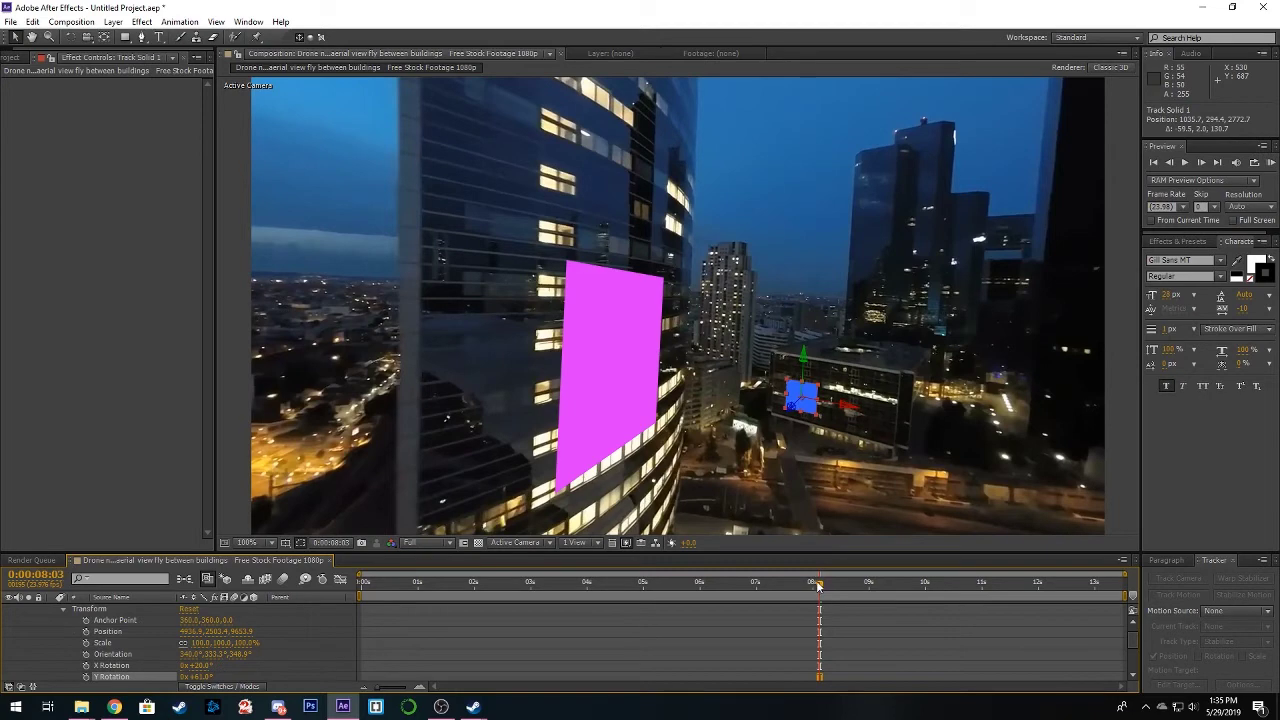
drag(818, 586, 289, 592)
Rename the magenta Track Solid 1 layer to 'front'.
click(63, 616)
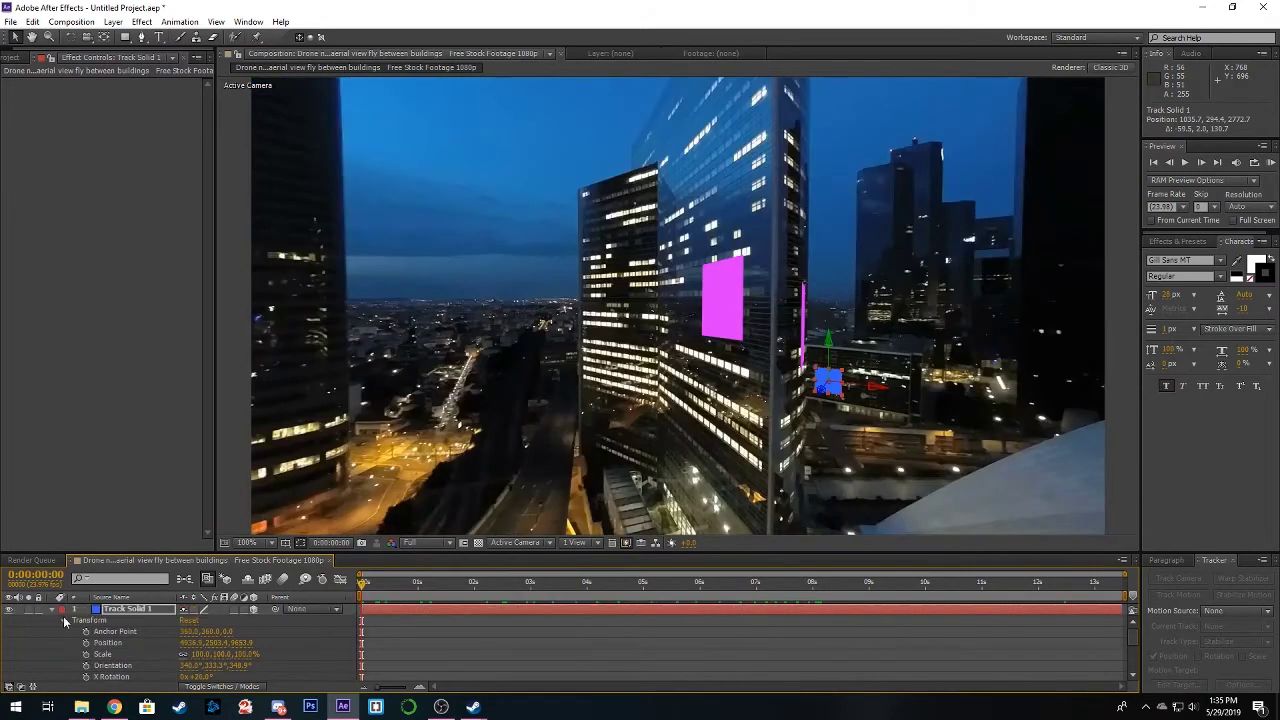
click(51, 611)
click(132, 632)
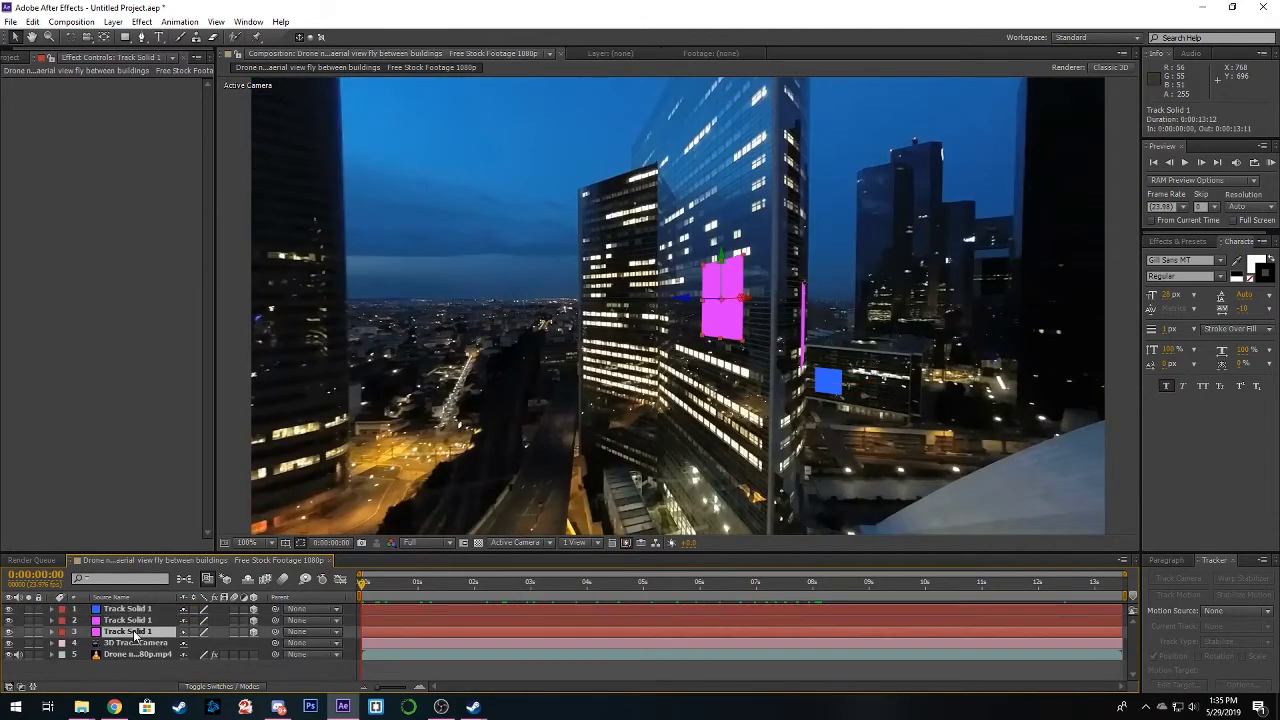
right_click(134, 634)
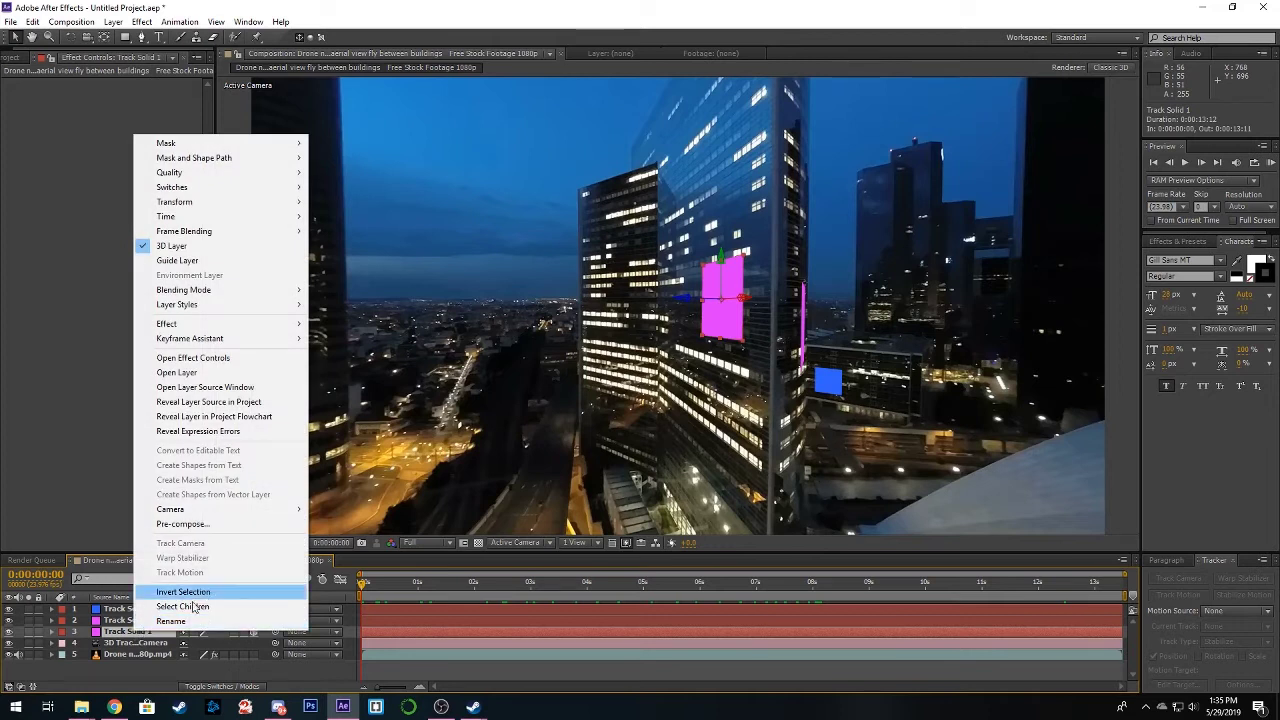
click(172, 621)
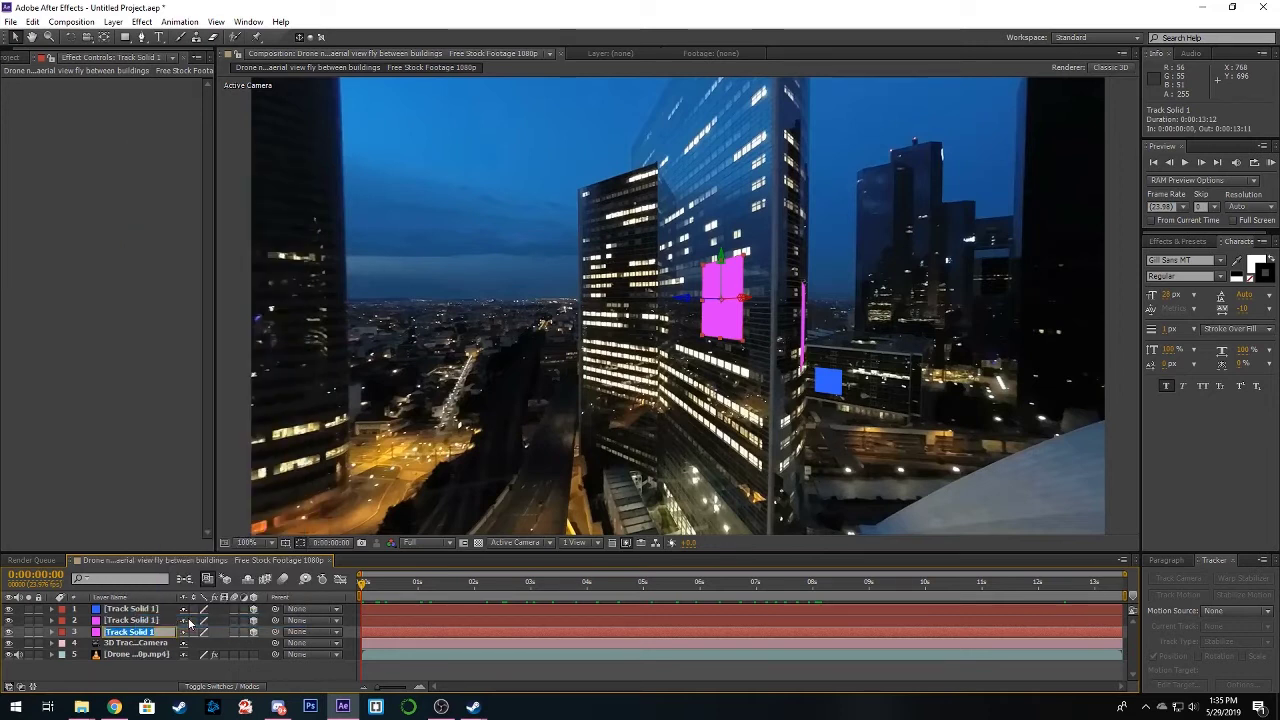
key(BackSpace)
text(front)
Rename the other two solid layers 'video' and 'back'.
click(124, 620)
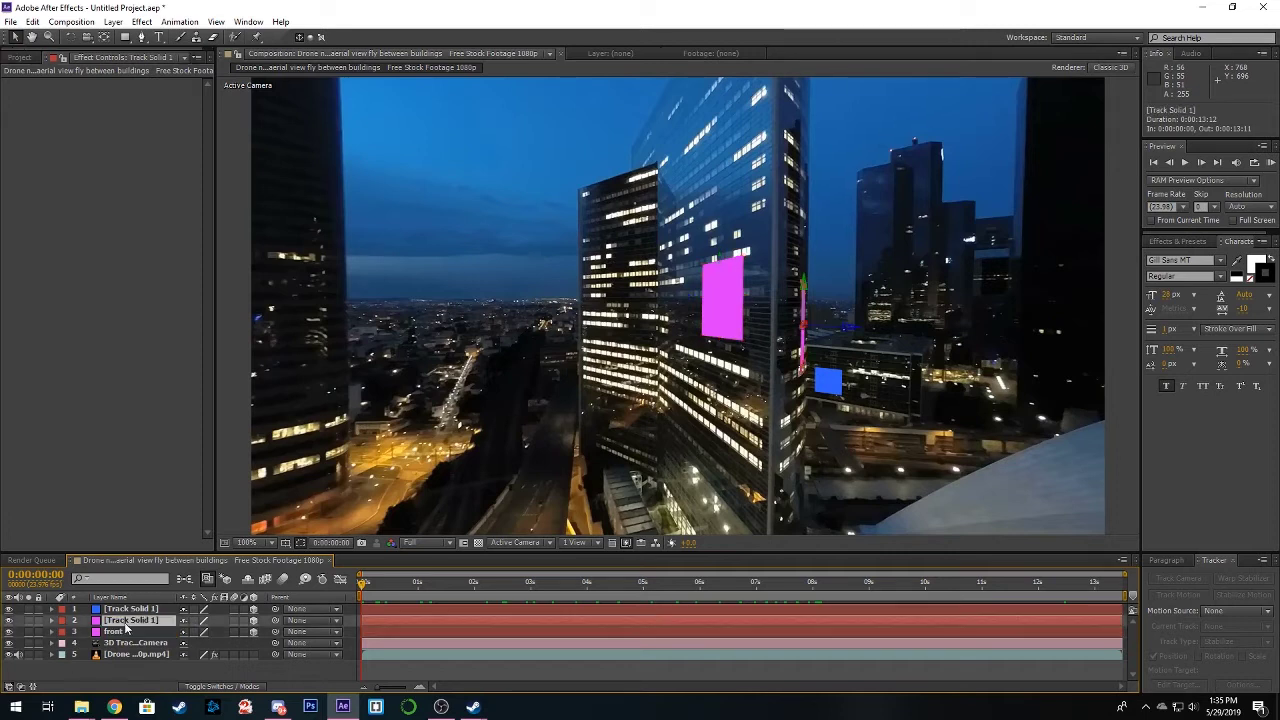
right_click(124, 620)
click(165, 617)
text(video)
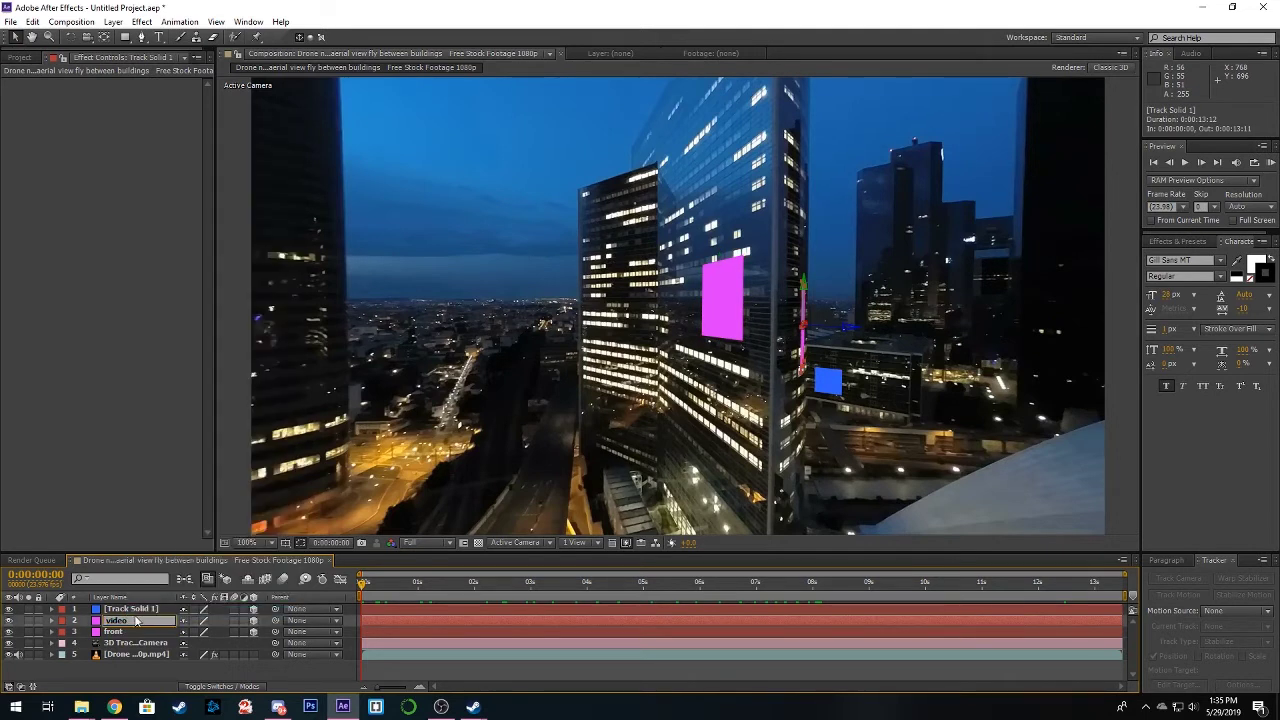
click(138, 609)
right_click(138, 609)
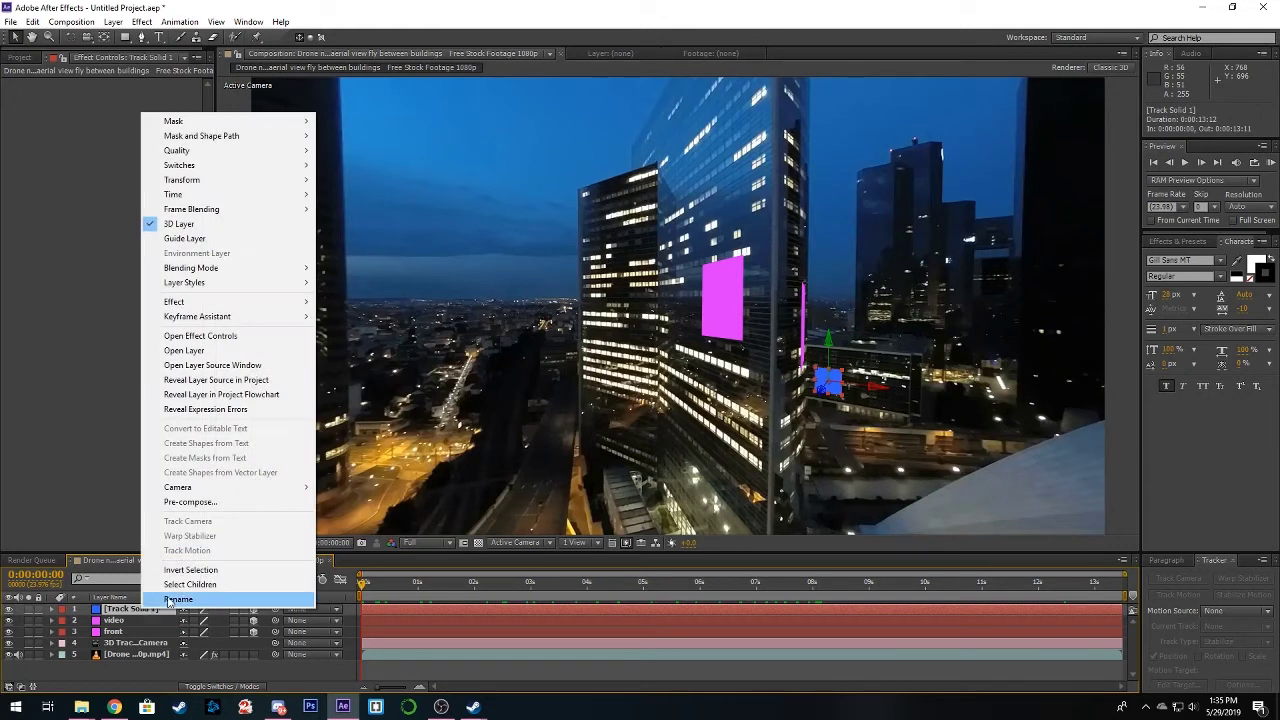
click(178, 598)
text(back)
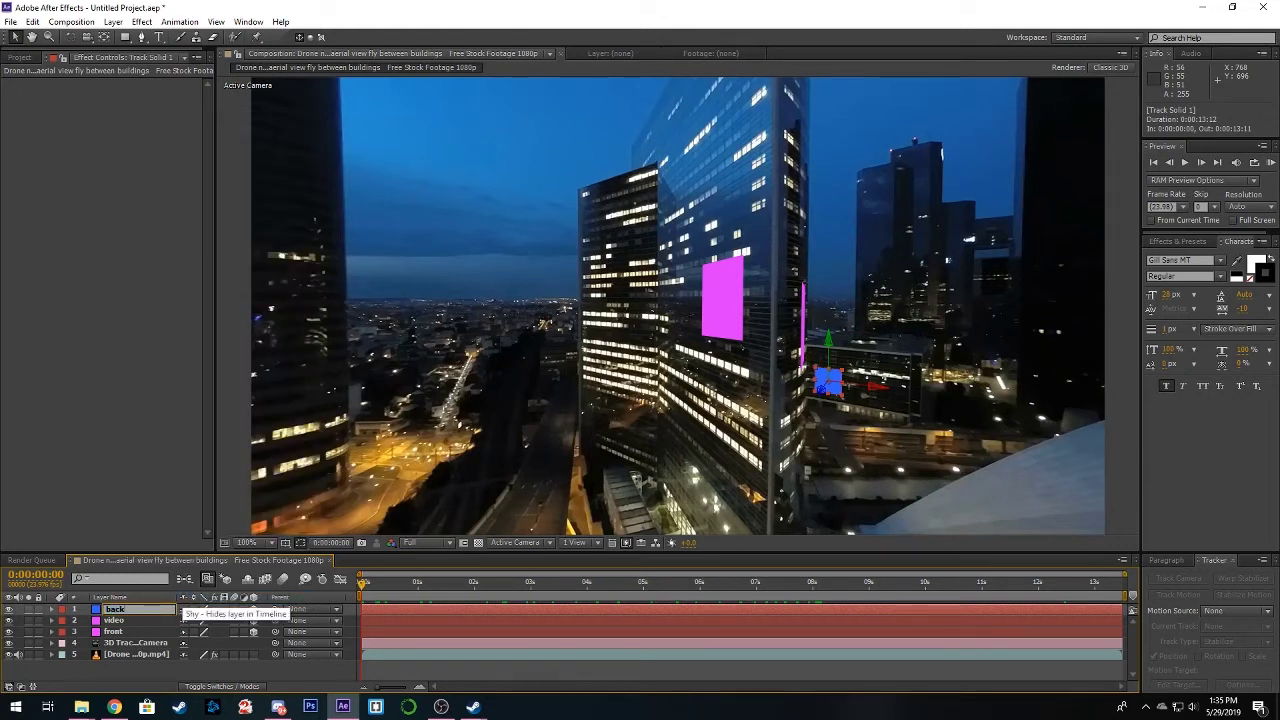
click(128, 634)
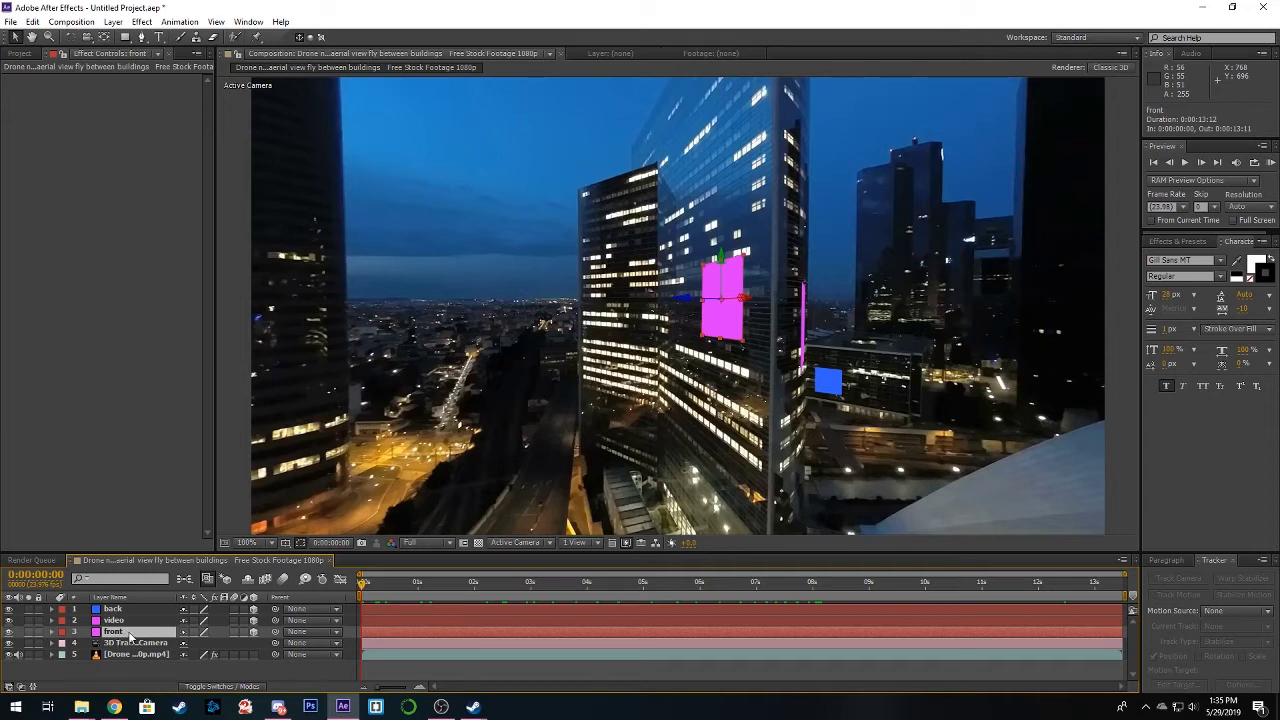
Pre-compose the front layer into 'front Comp 1' and open the new composition.
right_click(130, 637)
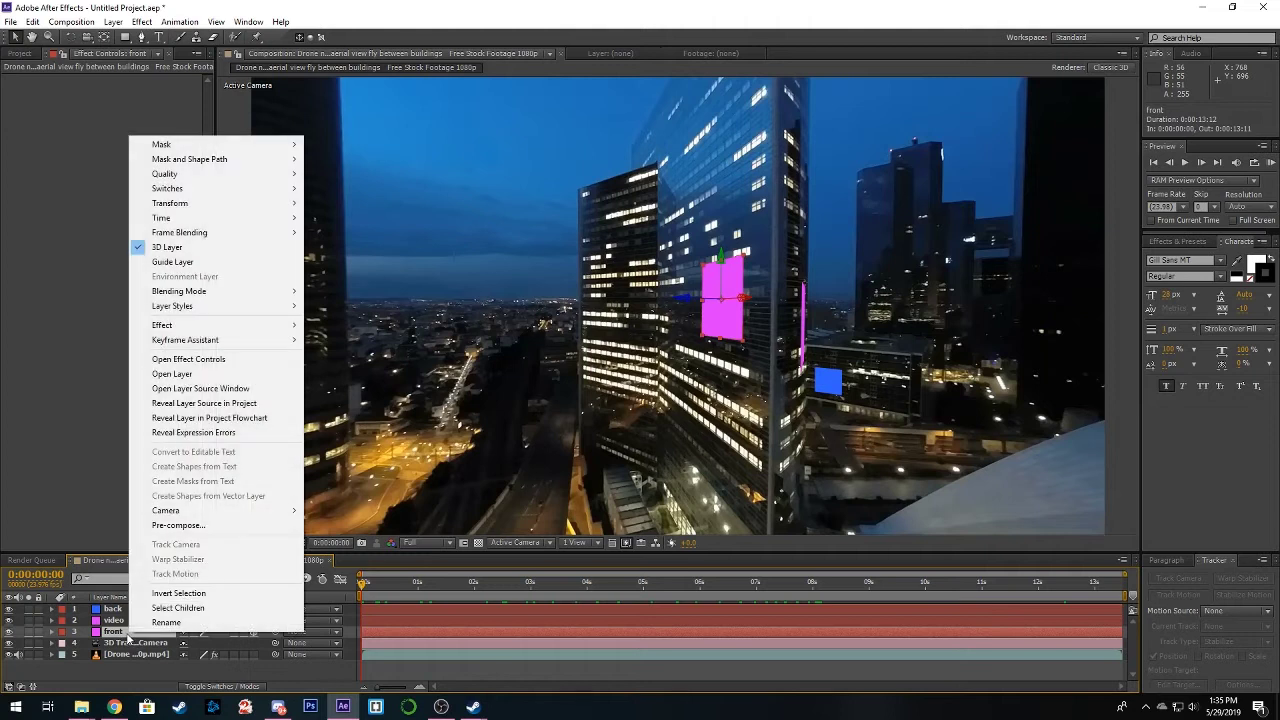
click(208, 528)
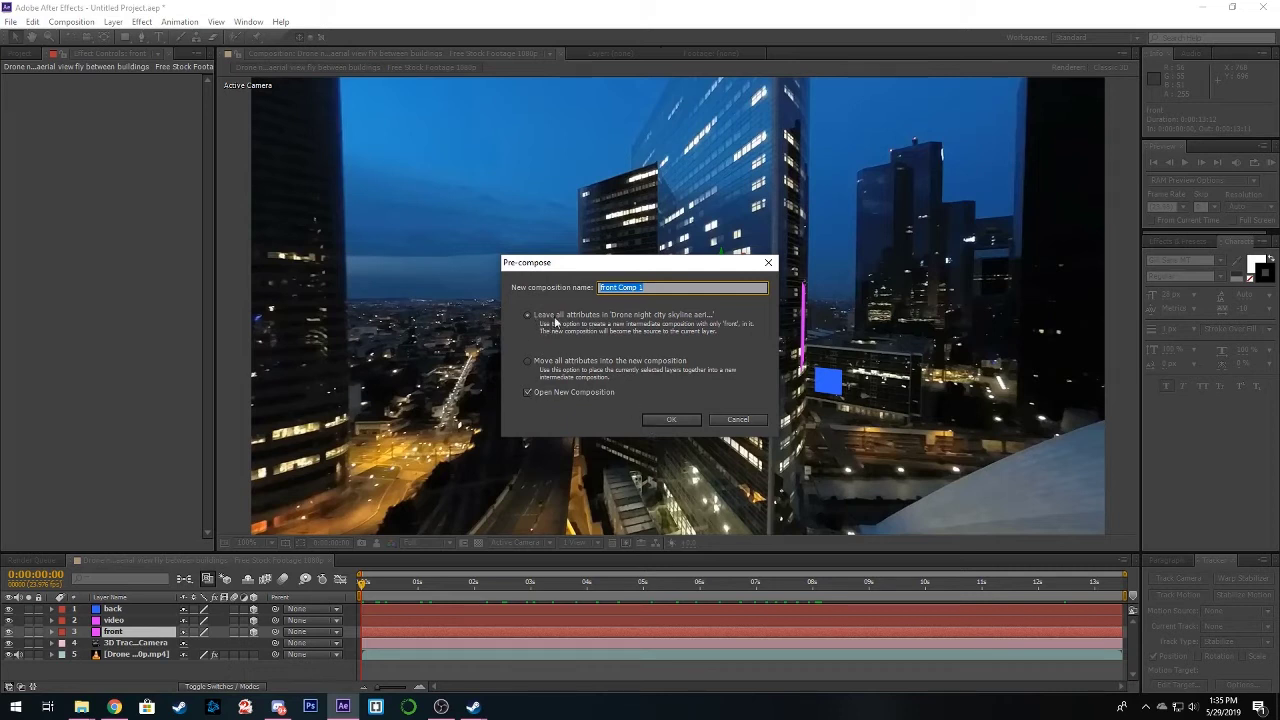
click(670, 420)
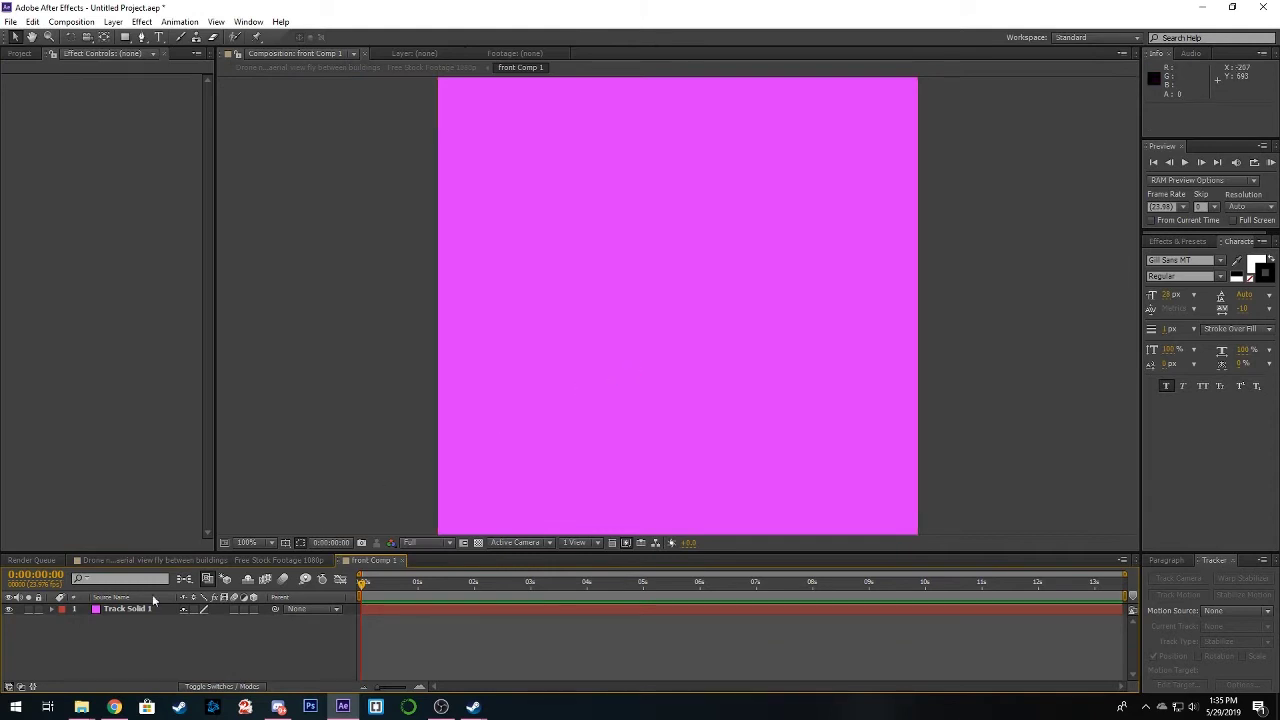
Delete the magenta solid and add a new text layer reading TEXT.
click(119, 612)
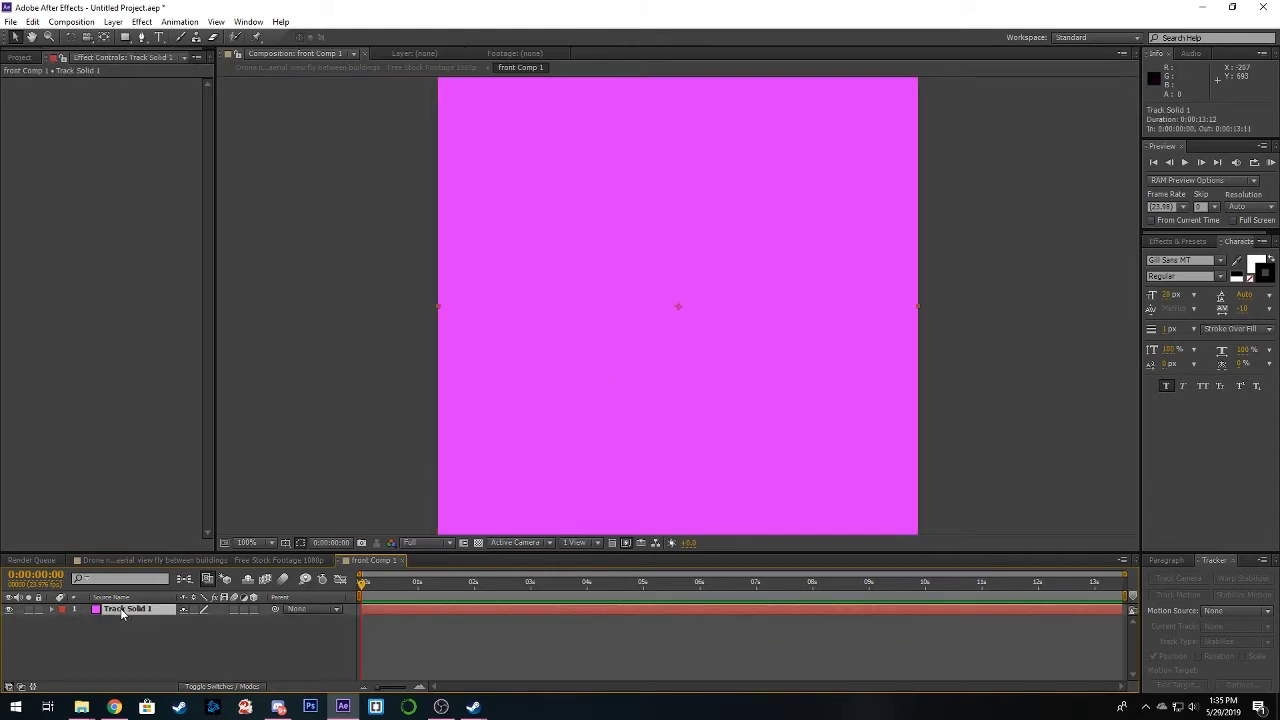
key(Delete)
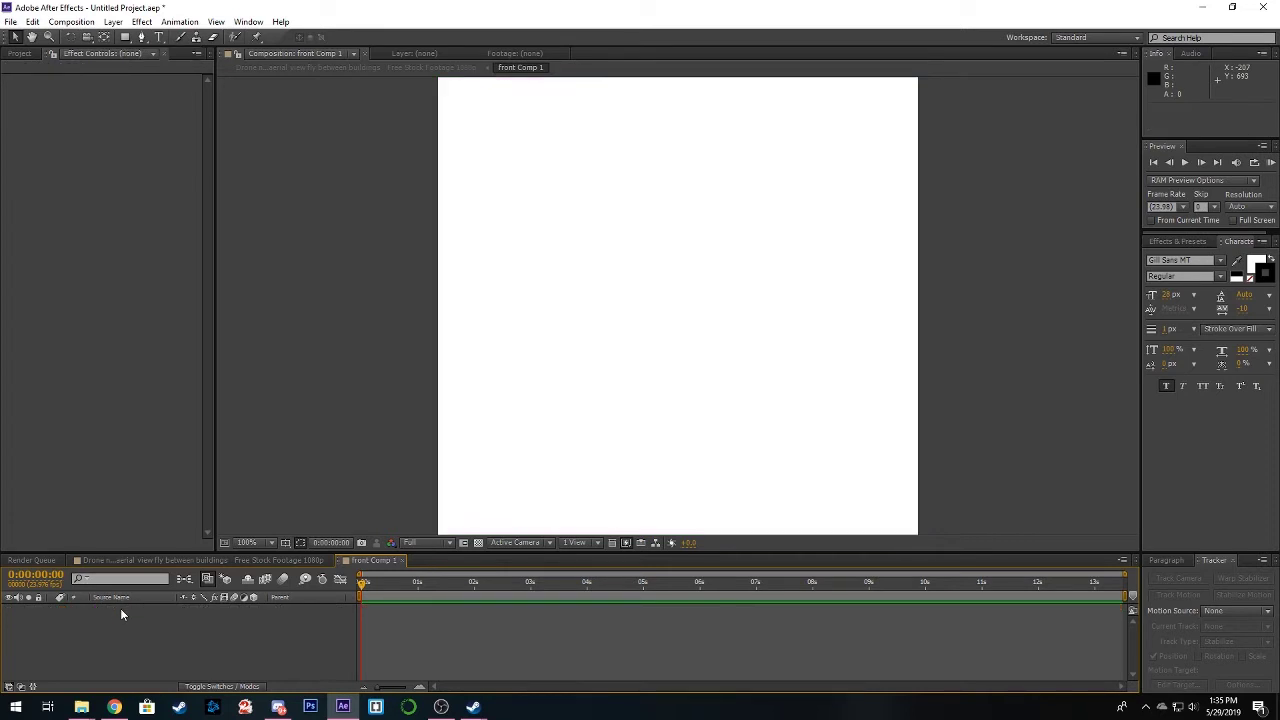
click(159, 40)
click(466, 314)
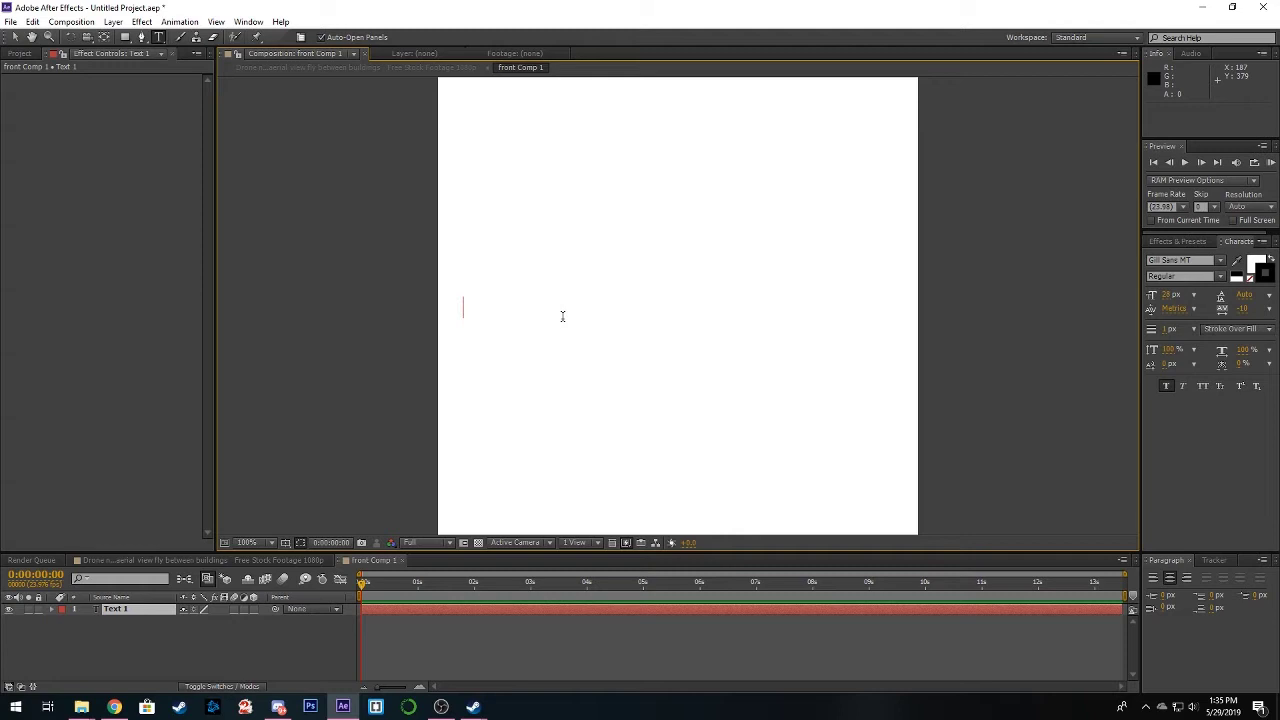
text(TEXT)
Enlarge the TEXT layer, centre it in the frame, and return to the drone comp.
key(ctrl+a)
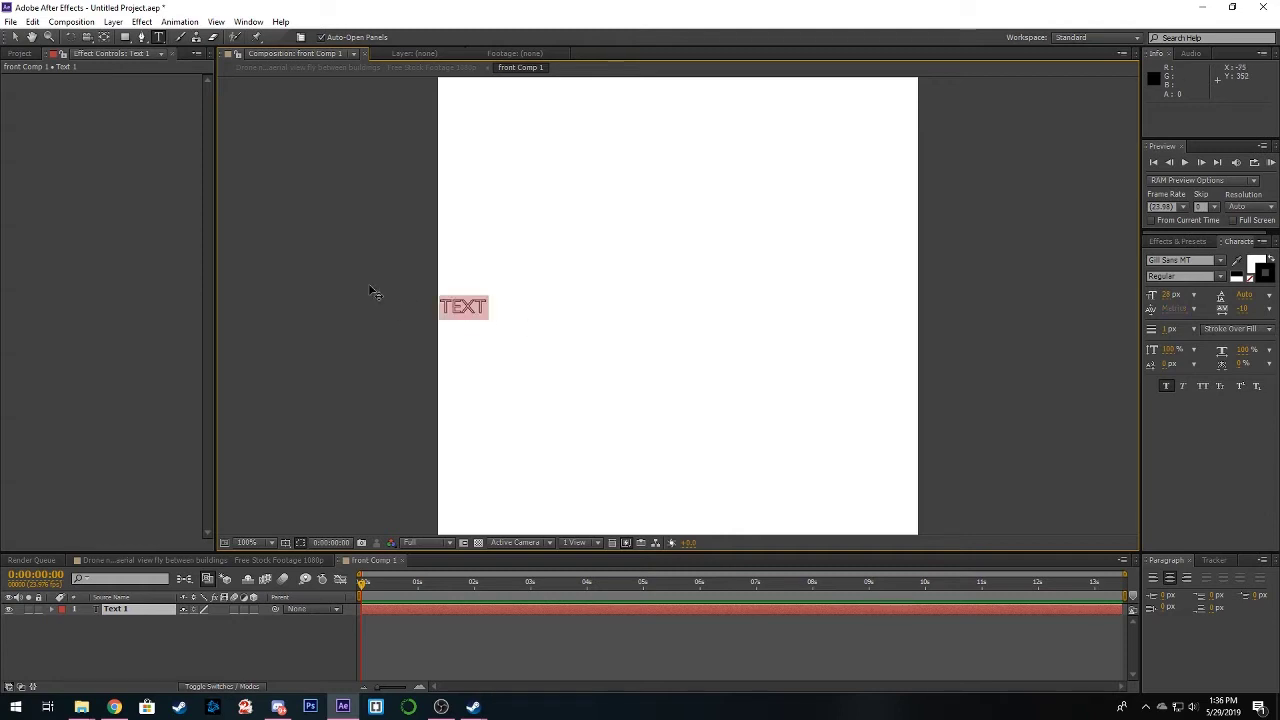
click(15, 37)
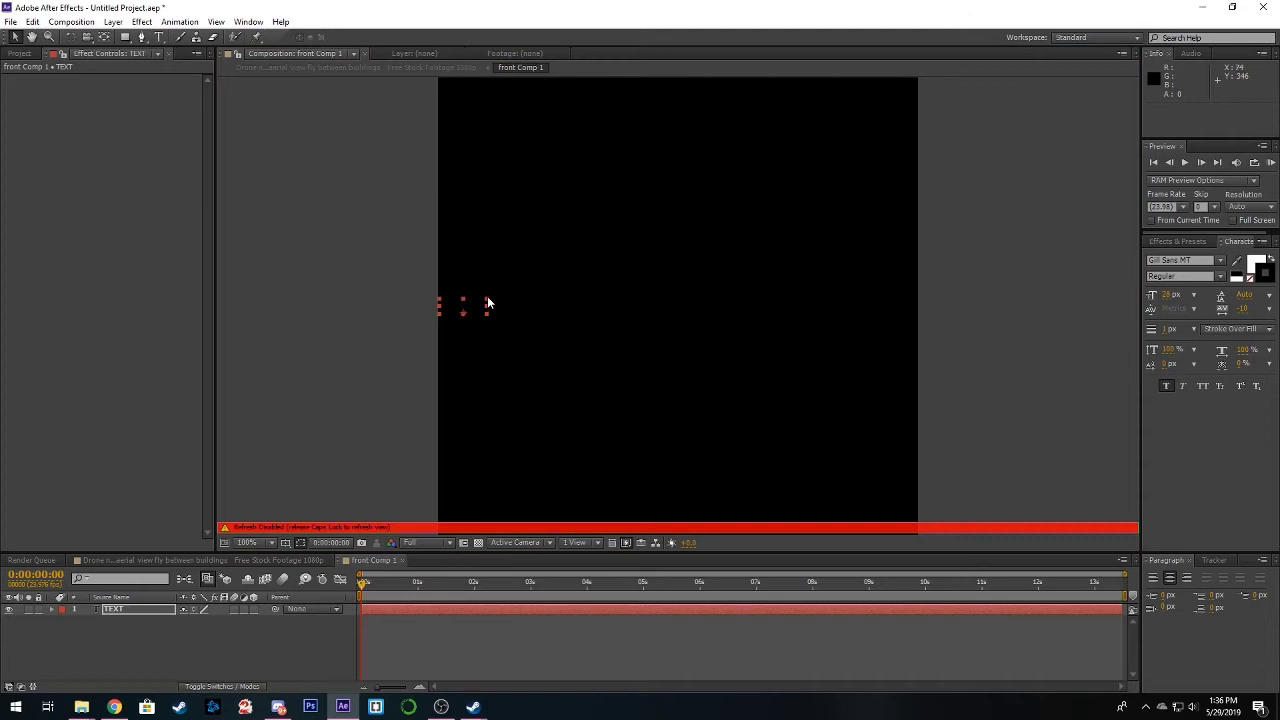
drag(487, 296, 629, 216)
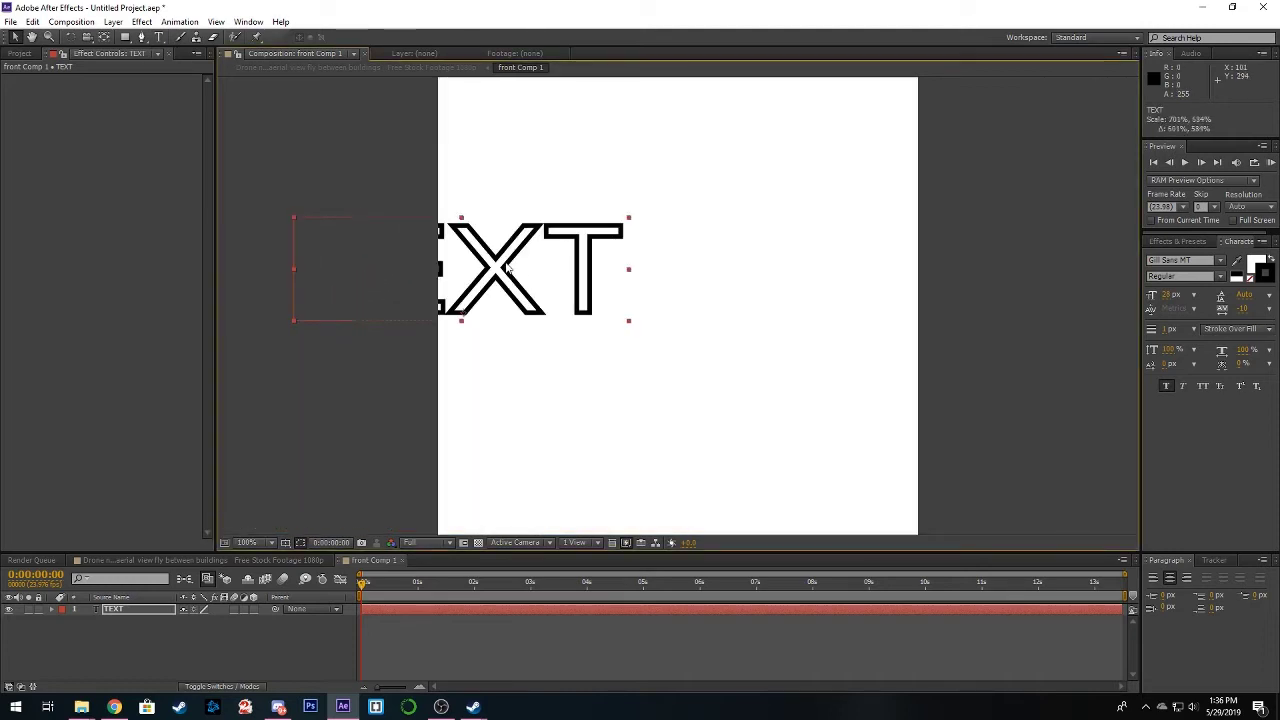
drag(552, 262, 704, 293)
drag(827, 245, 894, 200)
drag(820, 243, 838, 282)
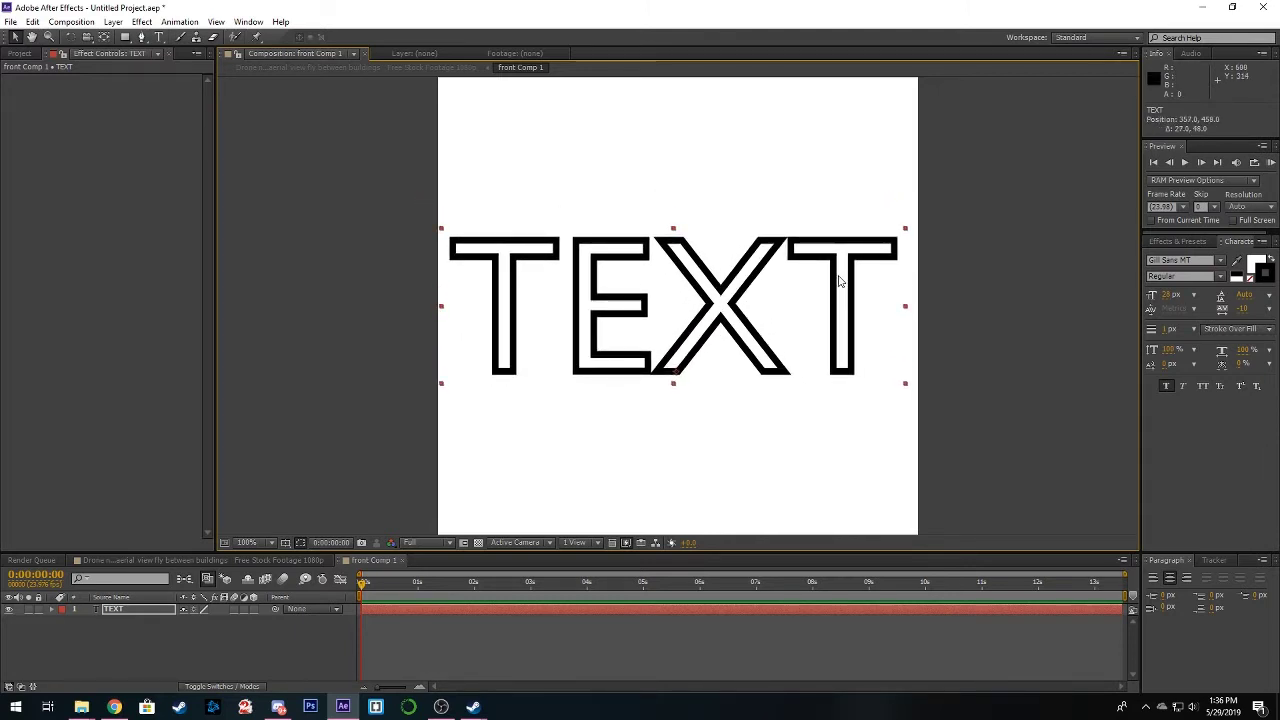
click(310, 68)
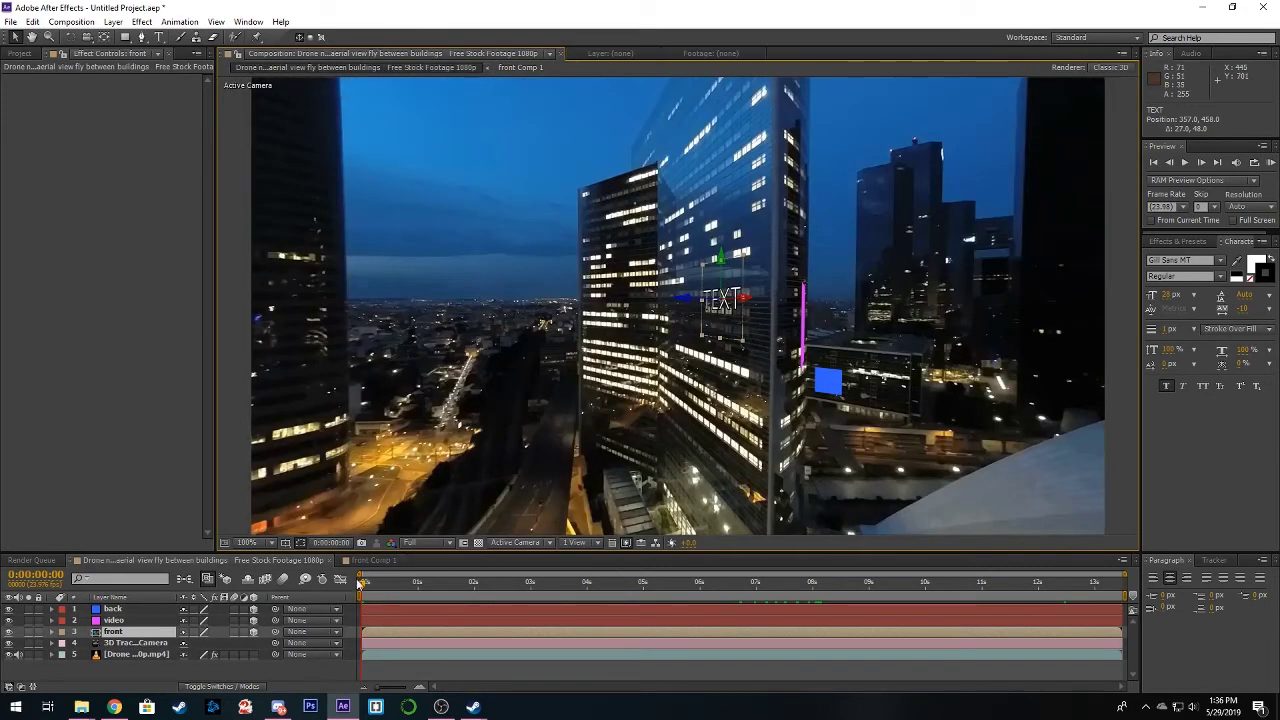
Scrub the drone footage and enlarge the TEXT on the tracked building.
key(Page_Down)
drag(407, 590, 373, 590)
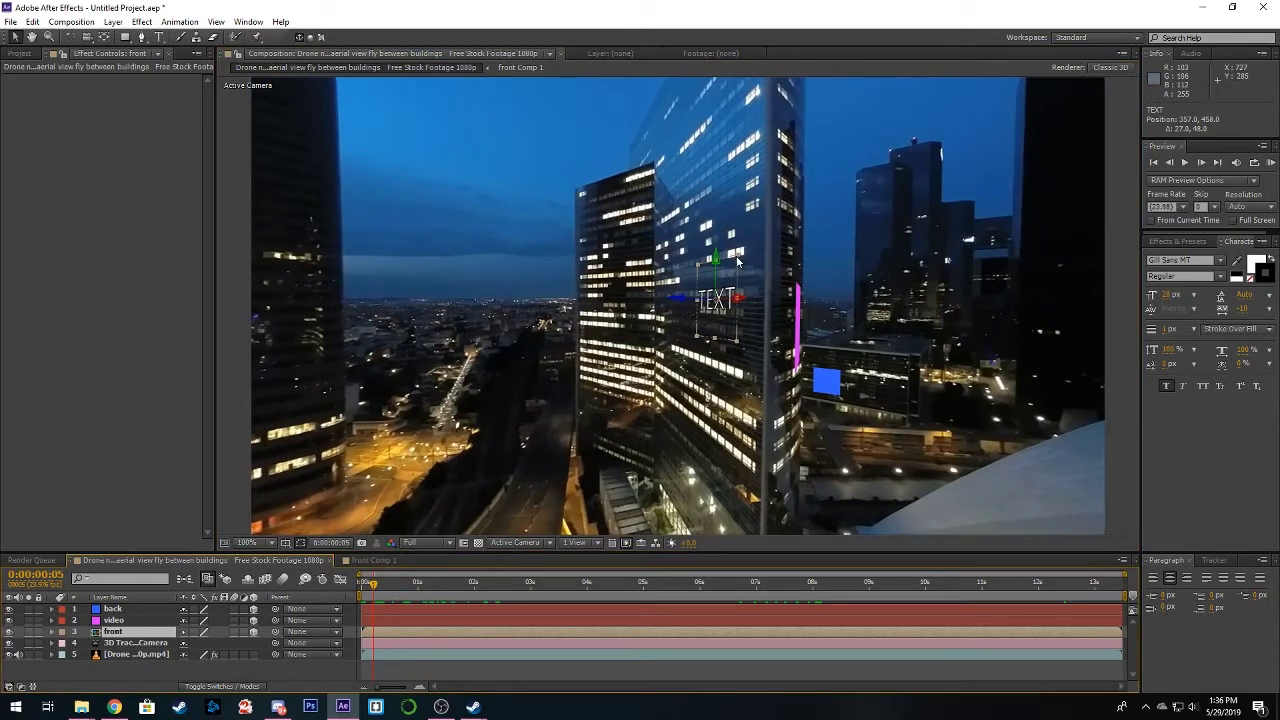
drag(738, 260, 759, 222)
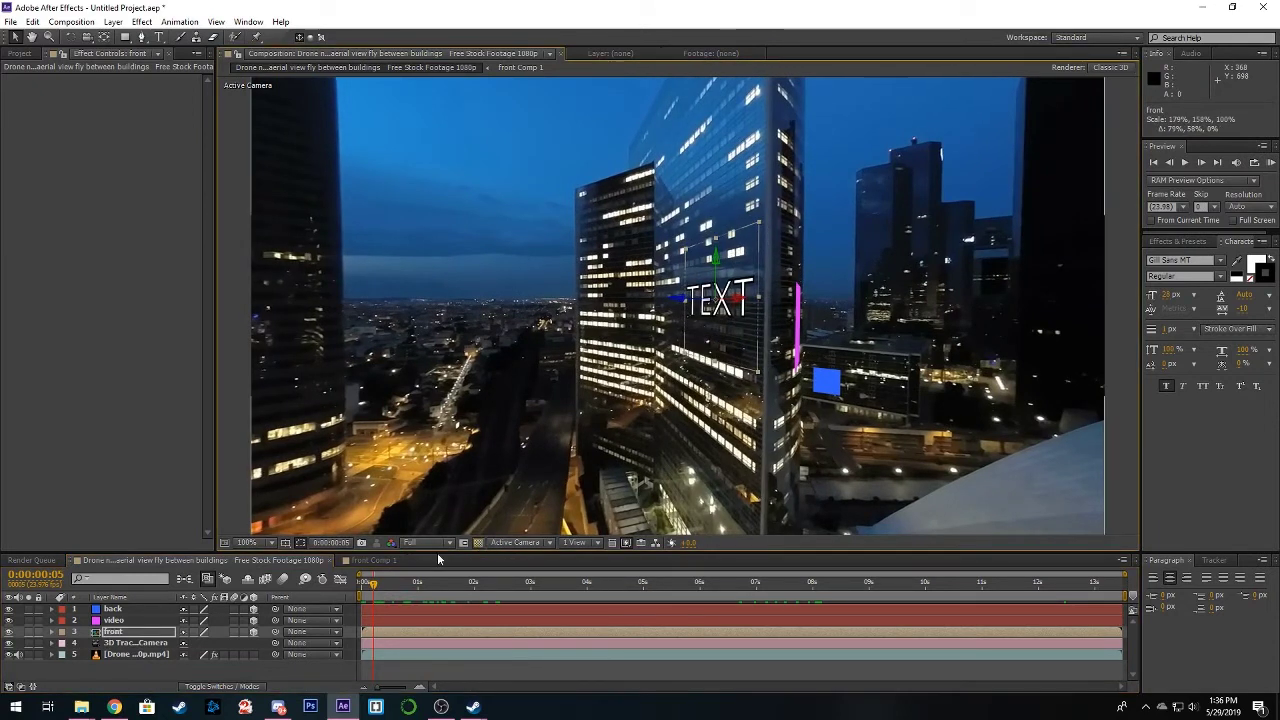
drag(373, 584, 772, 595)
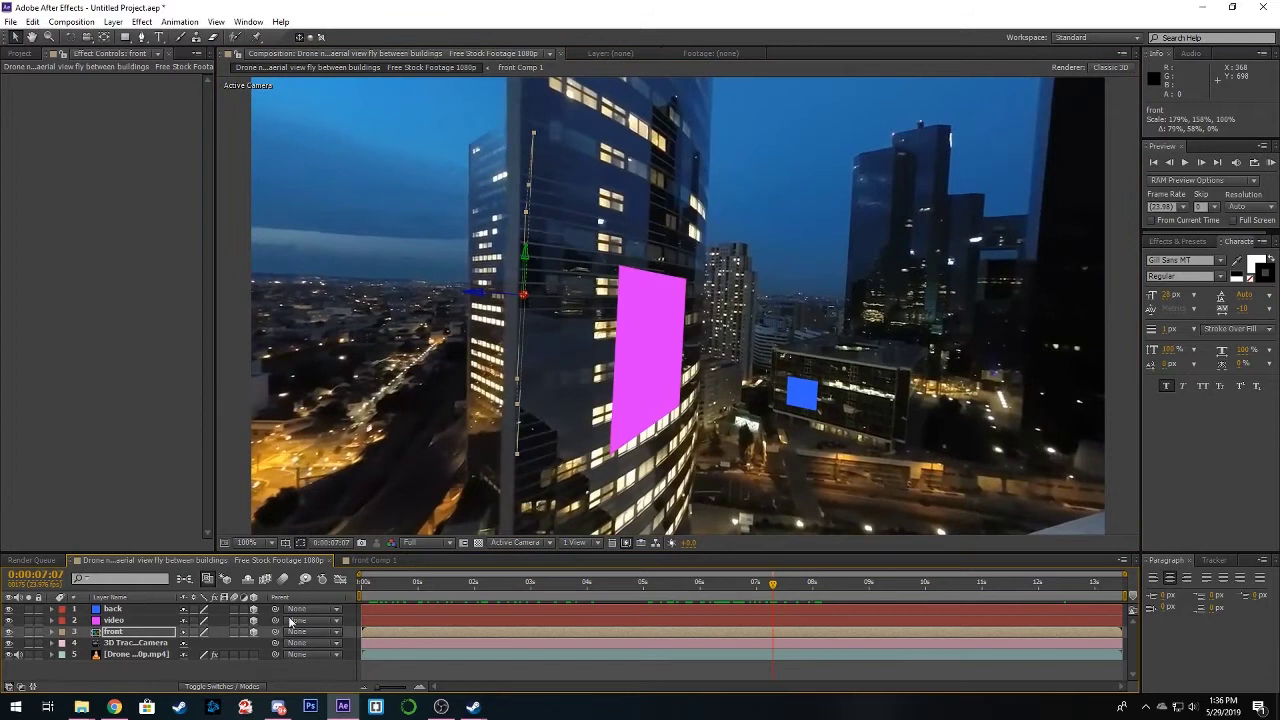
Pre-compose the video layer into a new comp named video Comp 1.
click(430, 622)
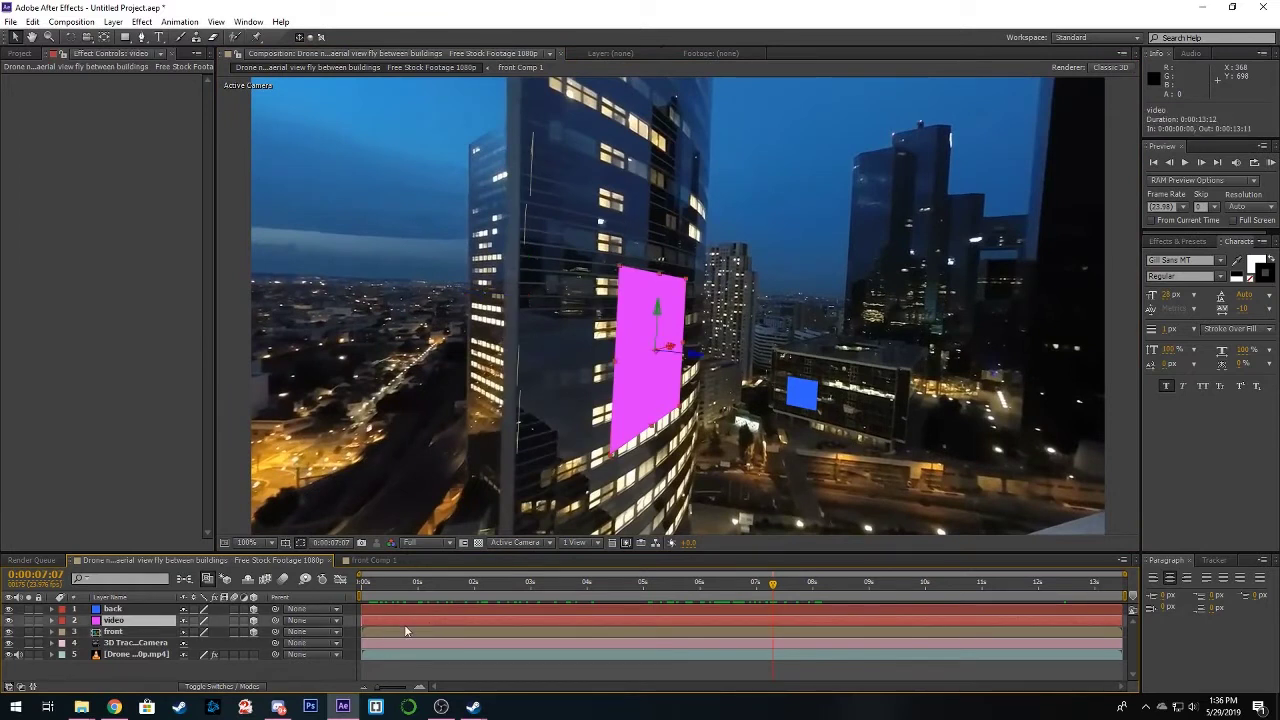
right_click(406, 621)
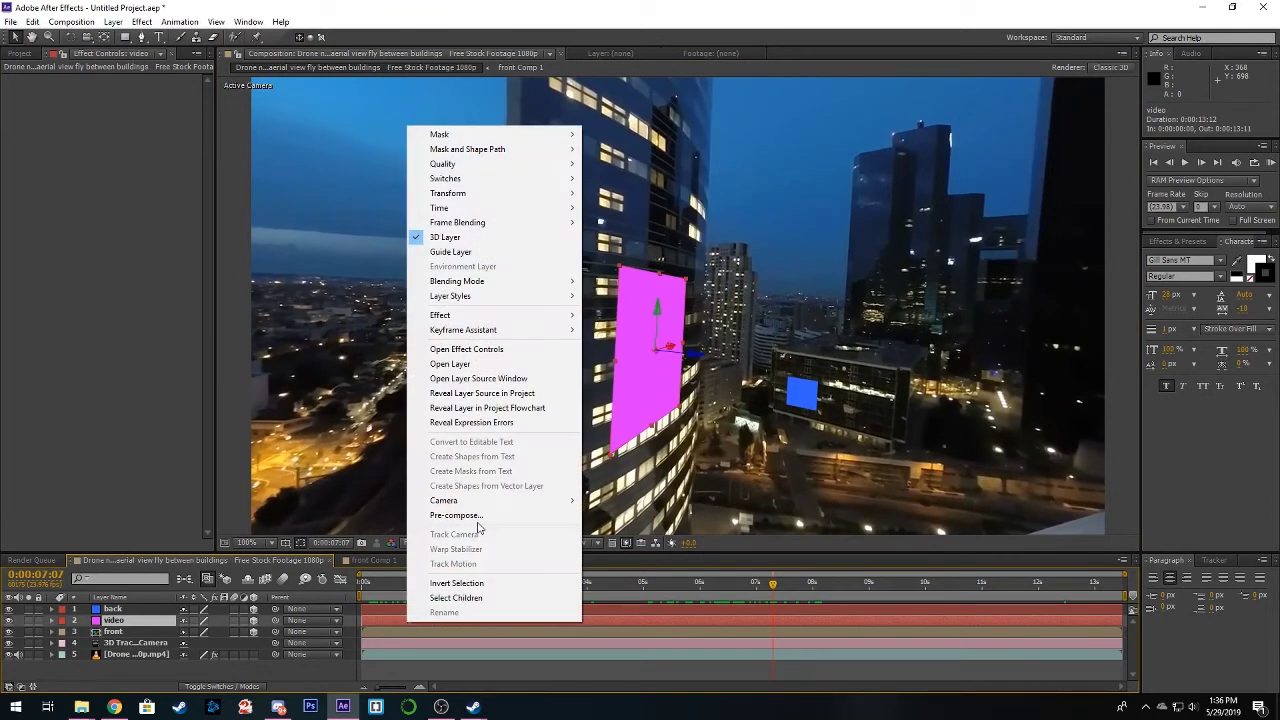
click(480, 516)
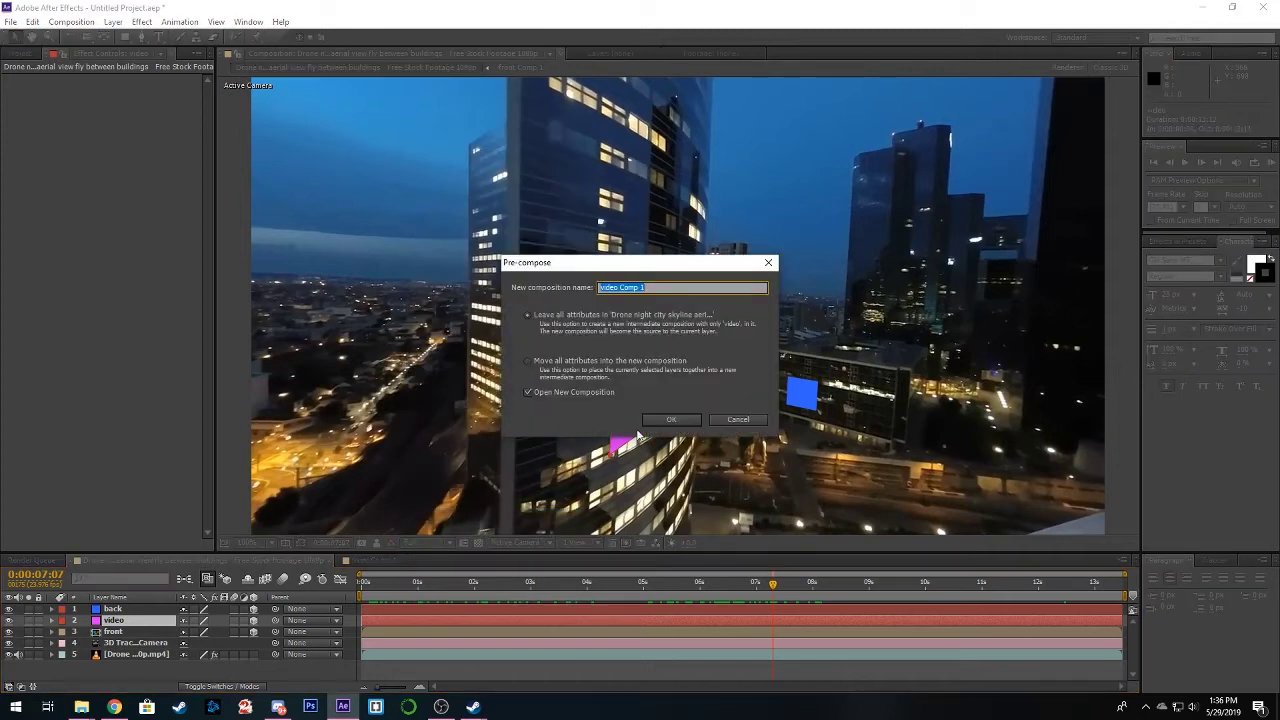
click(672, 420)
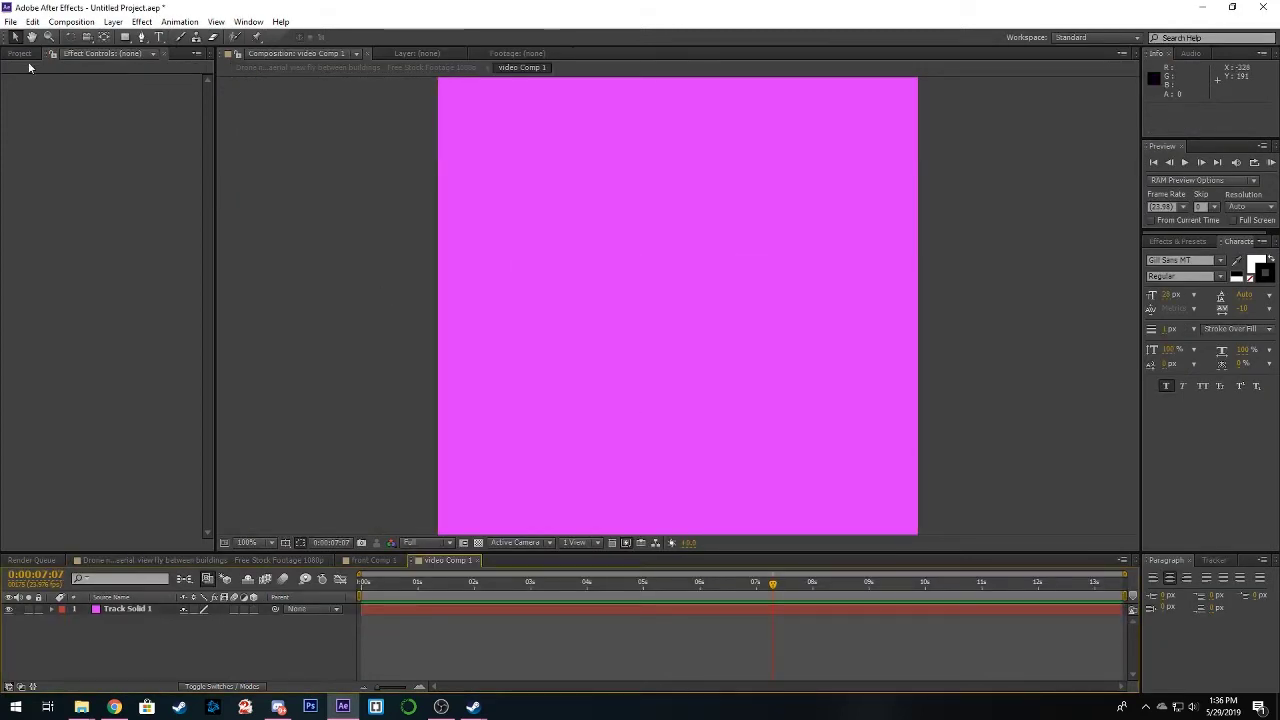
Delete the magenta Track Solid 1 and drag the Ink Drop clip into the Project panel.
click(126, 610)
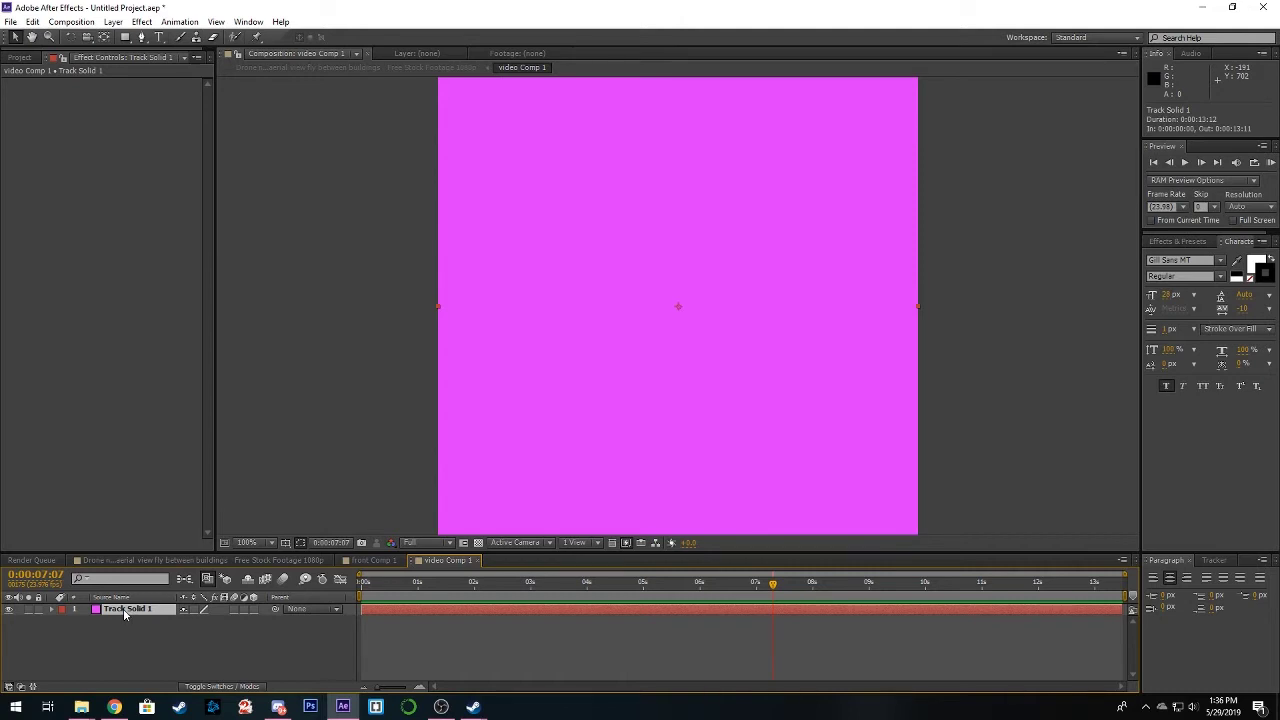
key(Delete)
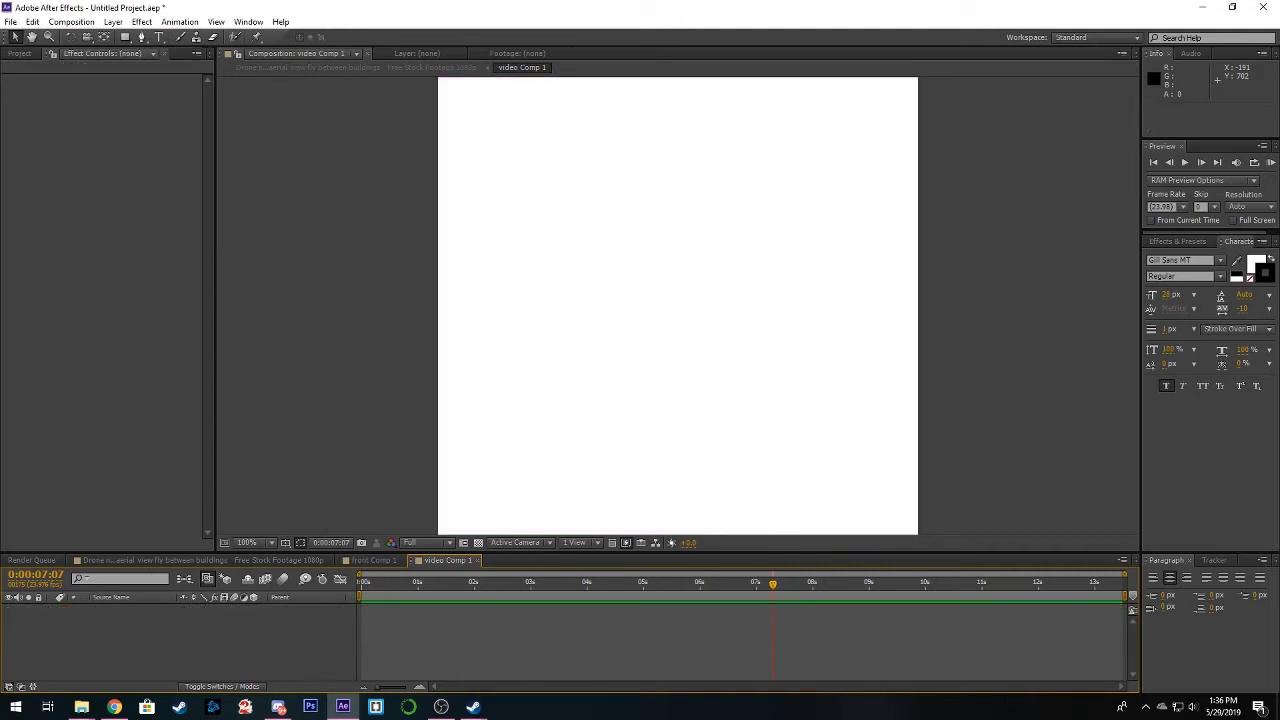
mouse_move(293, 379)
mouse_down()
mouse_move(123, 284)
mouse_move(120, 267)
mouse_up()
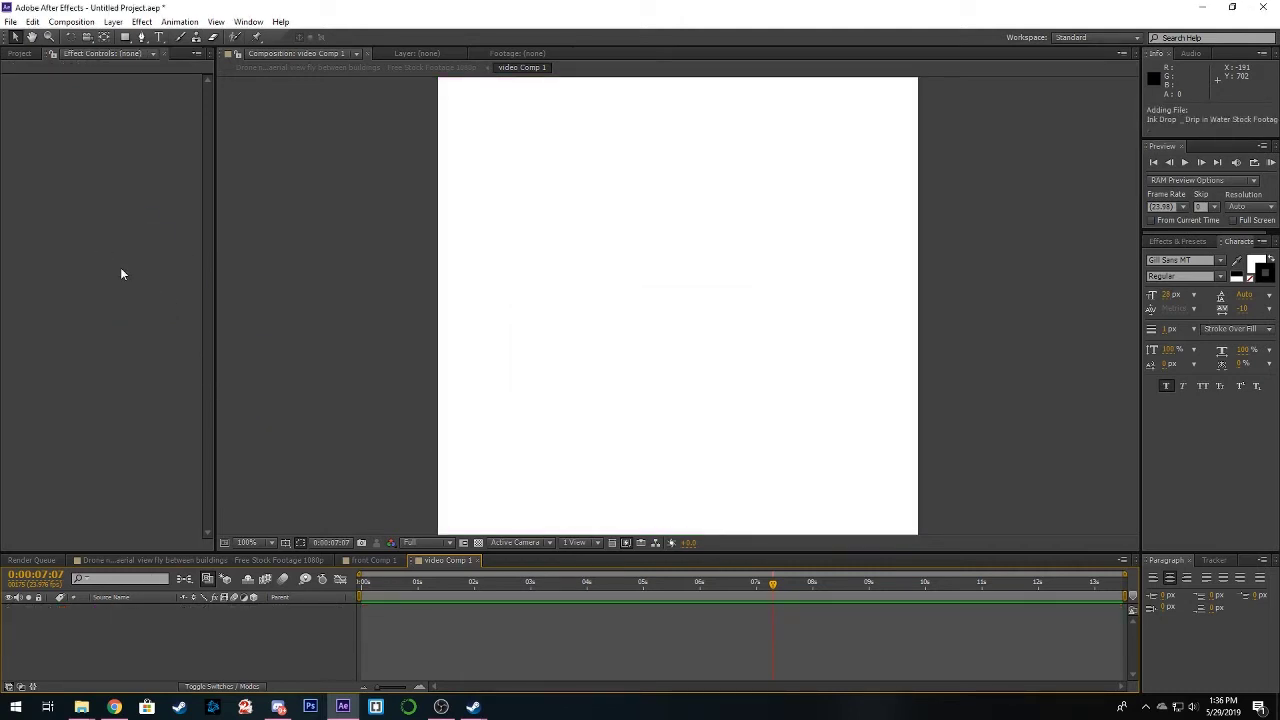
Show the project item list and select the Ink Drop footage.
click(15, 55)
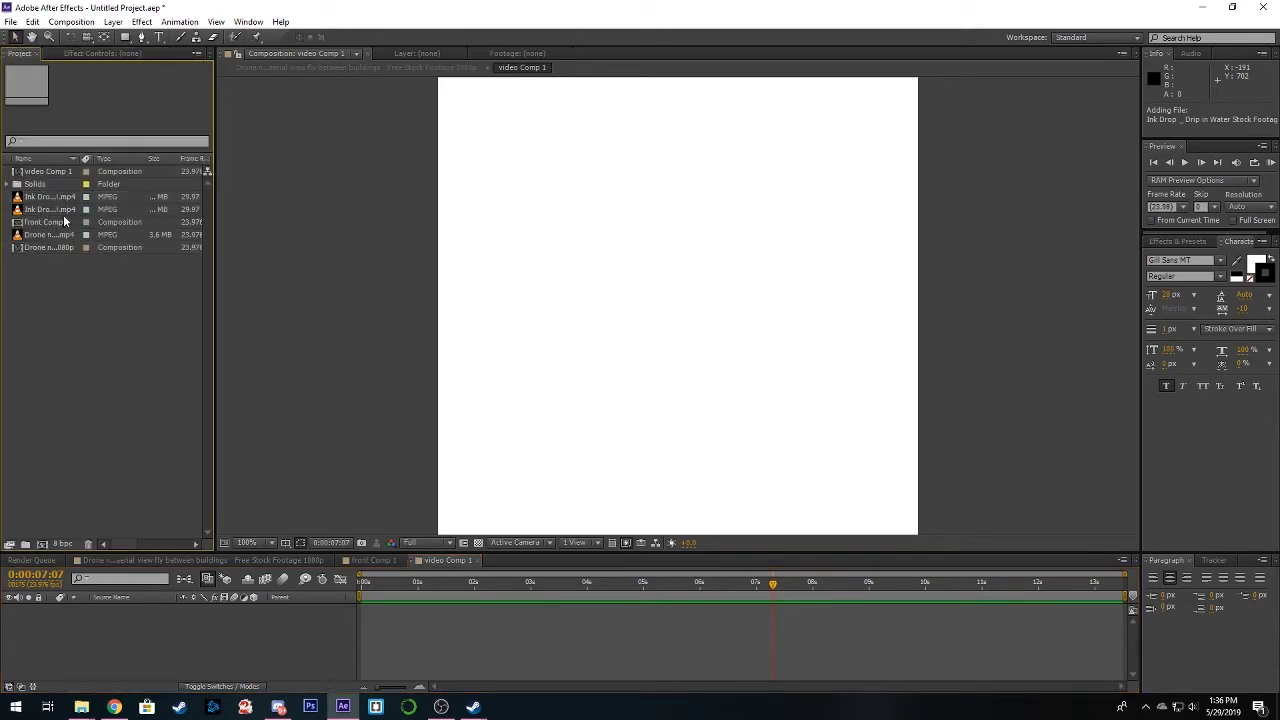
click(54, 198)
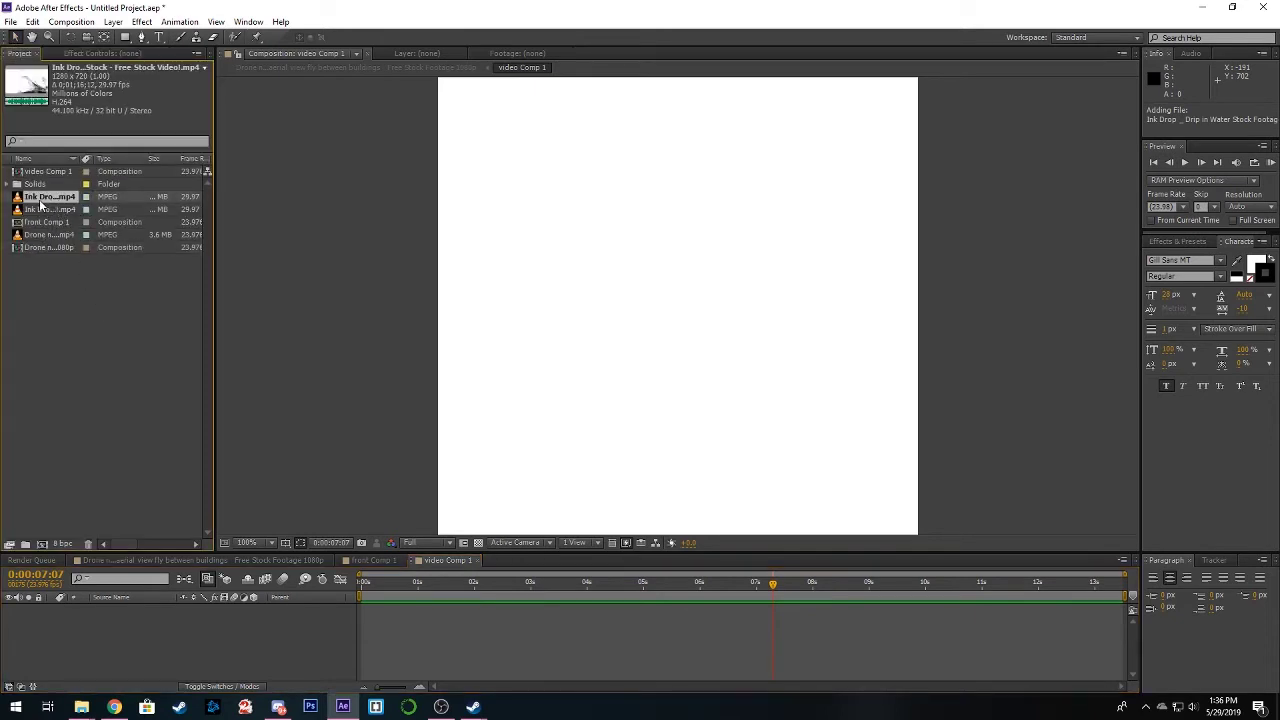
mouse_move(44, 204)
mouse_down()
mouse_move(611, 280)
mouse_move(651, 323)
mouse_move(37, 202)
mouse_up()
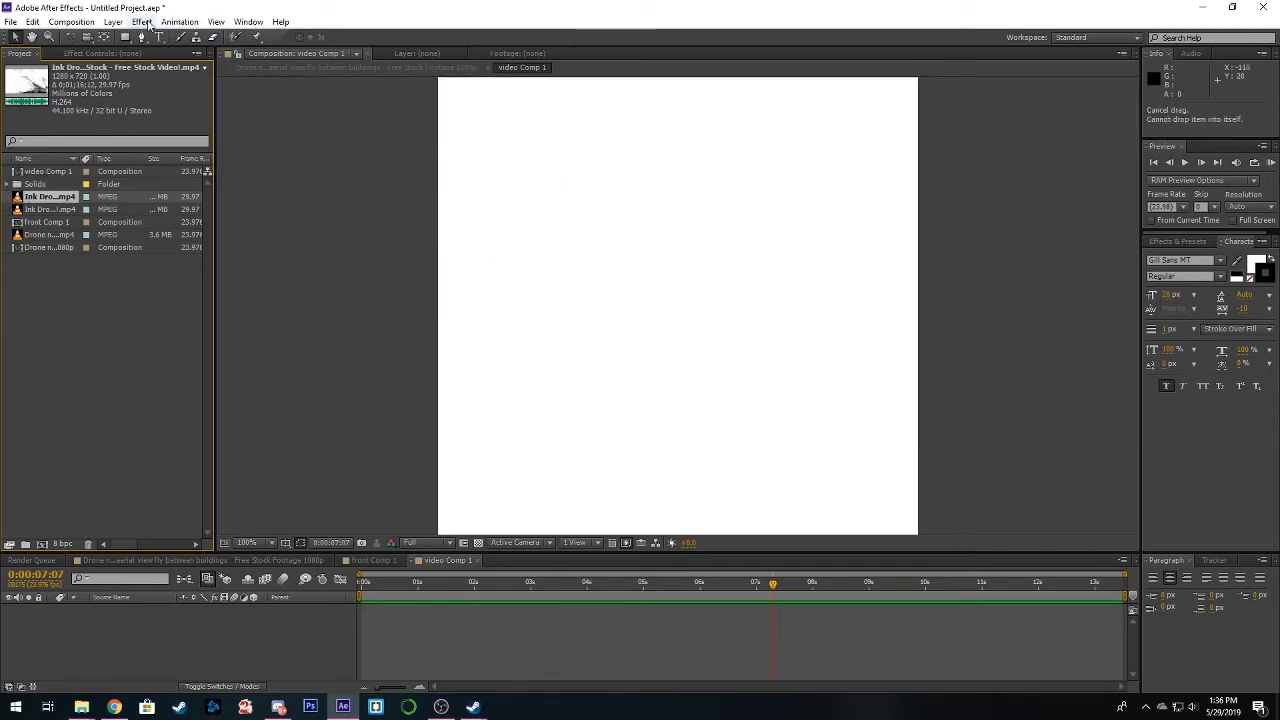
click(71, 21)
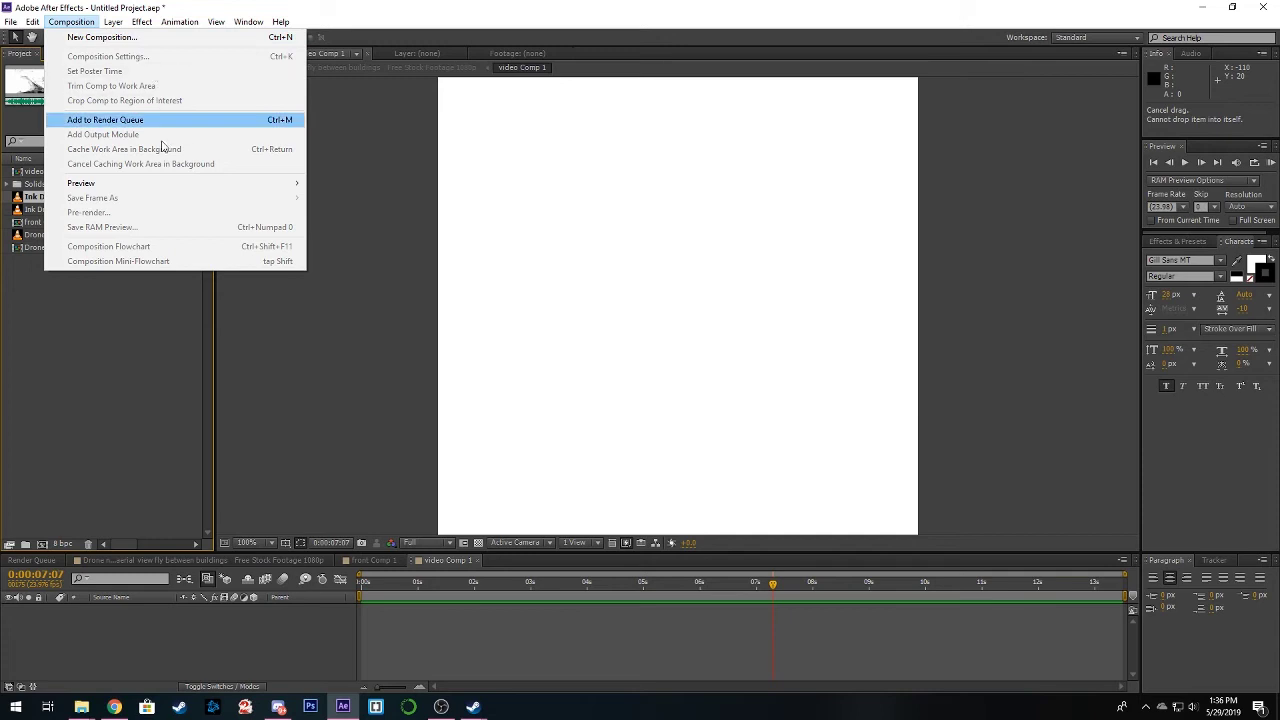
Resize video Comp 1 to 1280 × 720 in Composition Settings with aspect ratio unlocked.
click(392, 172)
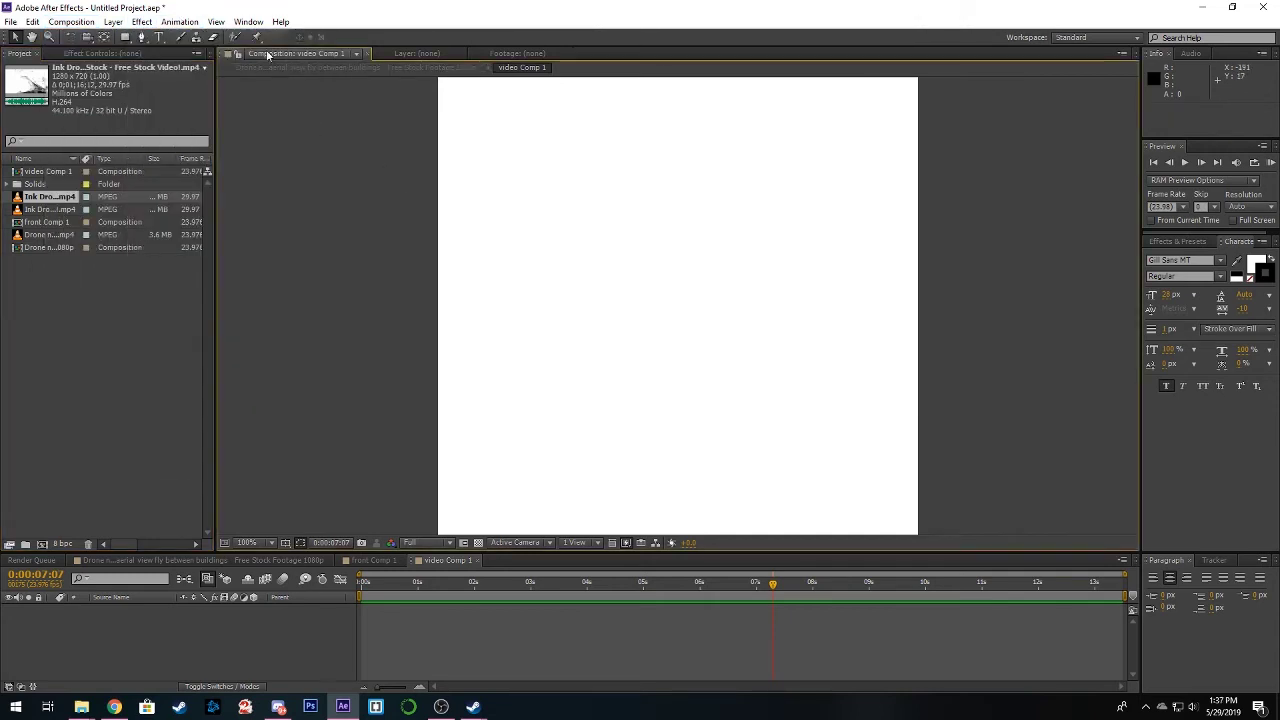
click(96, 24)
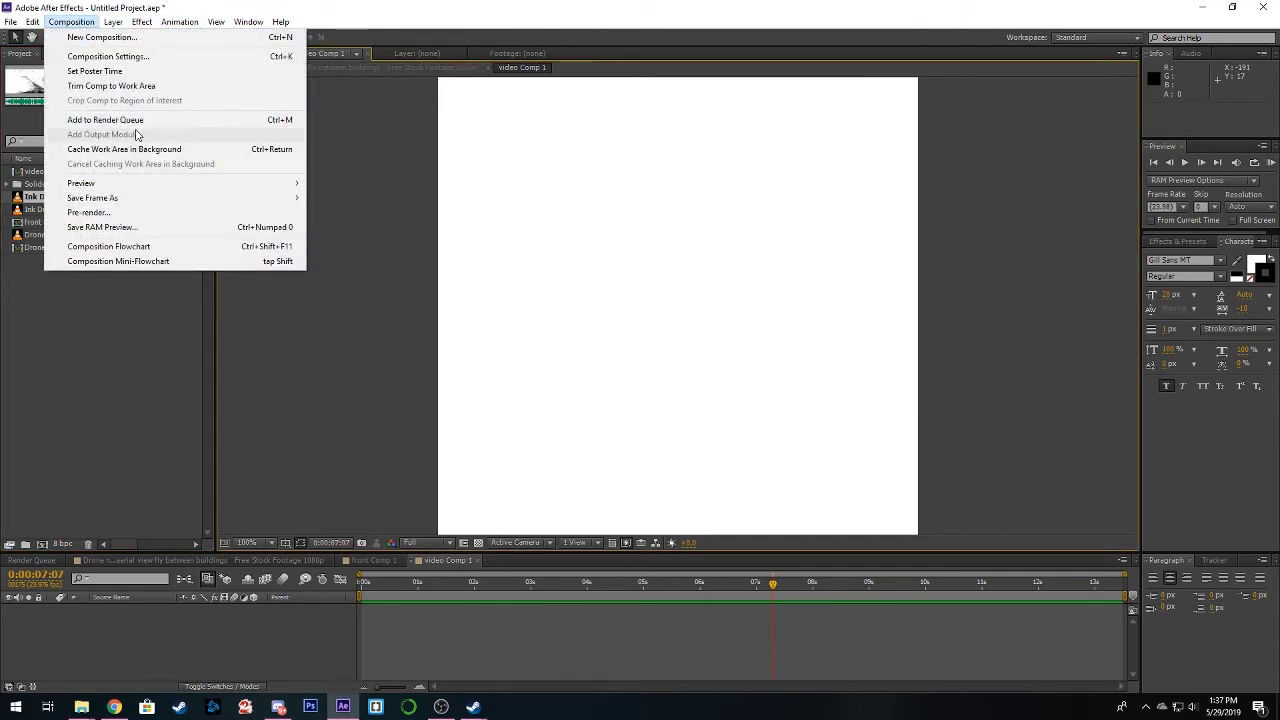
click(128, 54)
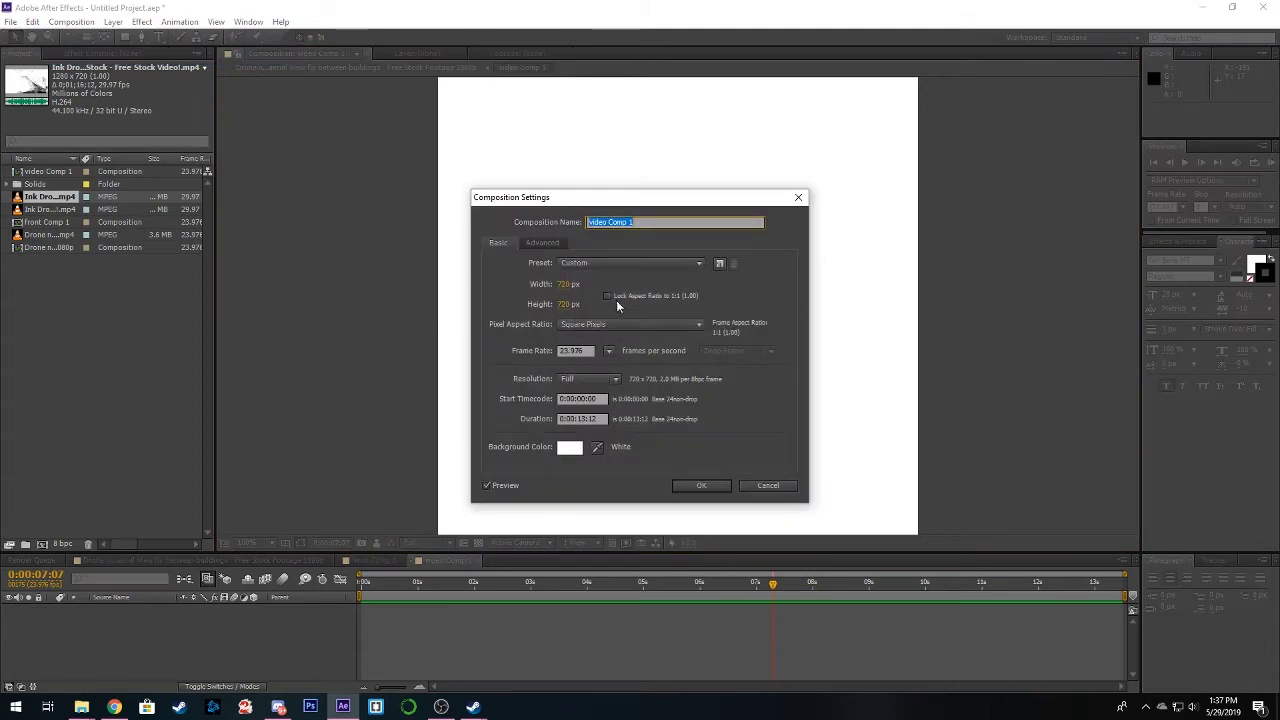
click(608, 295)
click(565, 284)
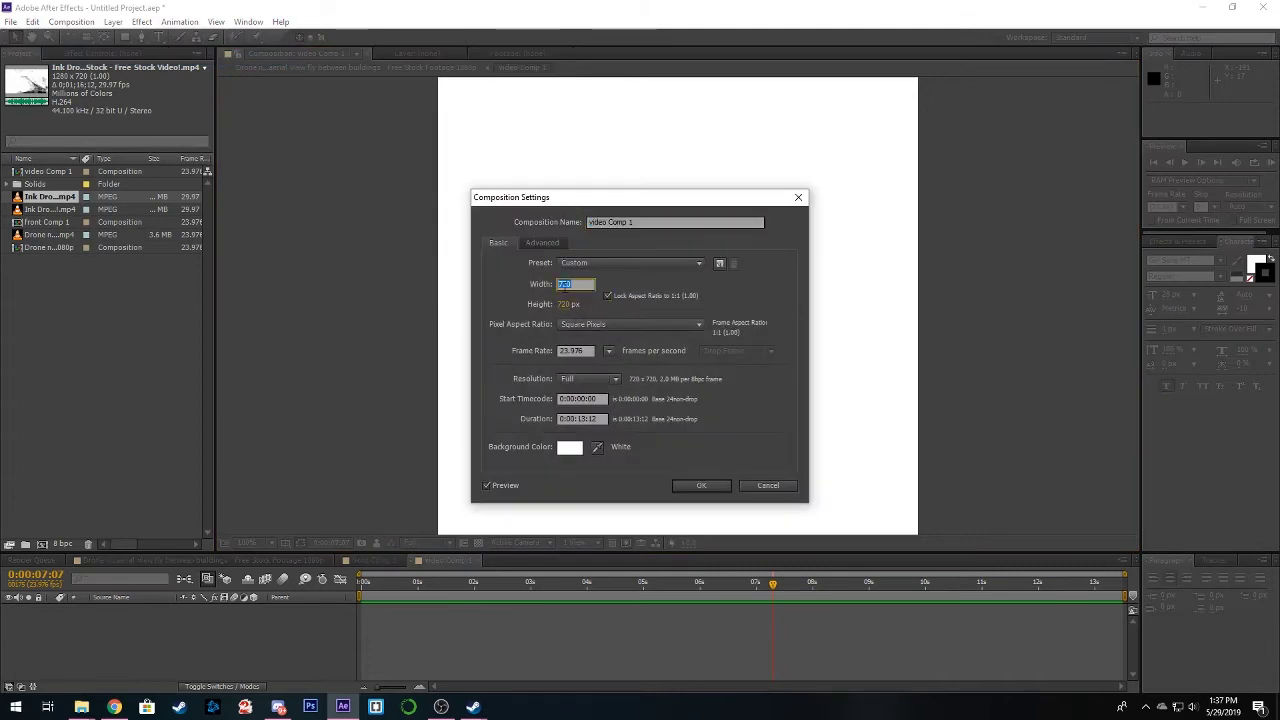
text(1280)
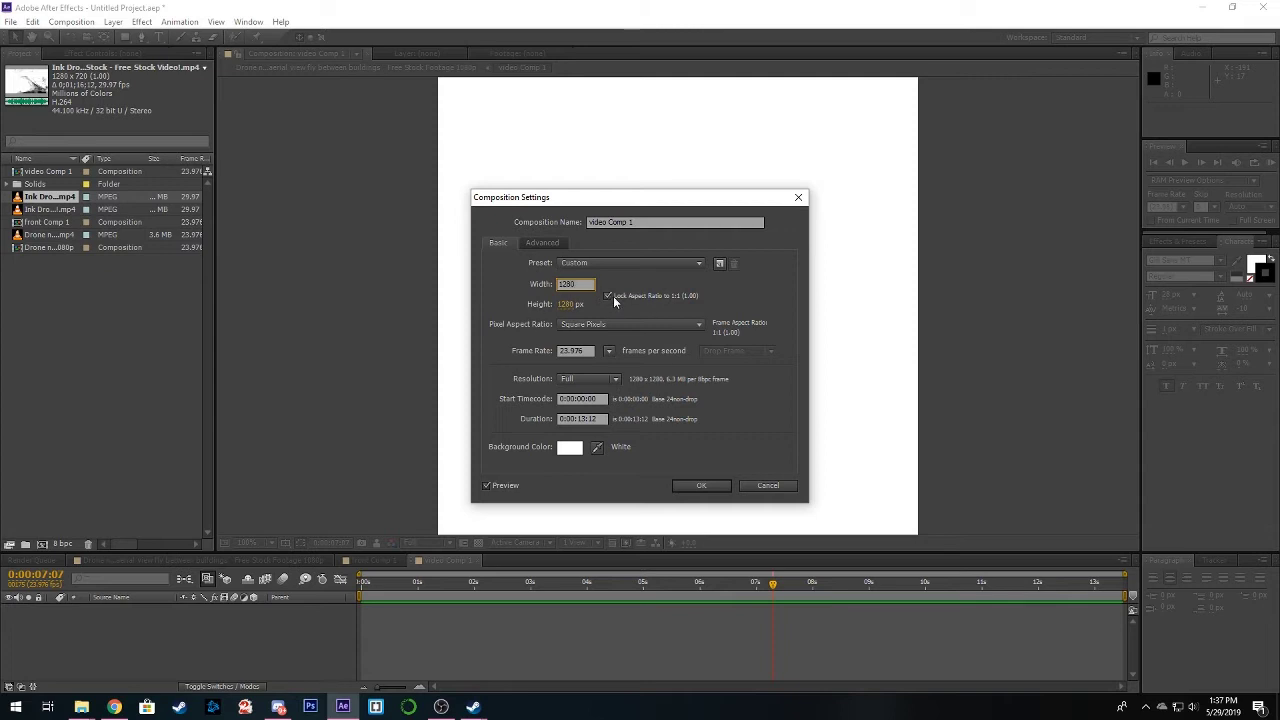
click(609, 296)
click(565, 305)
text(720)
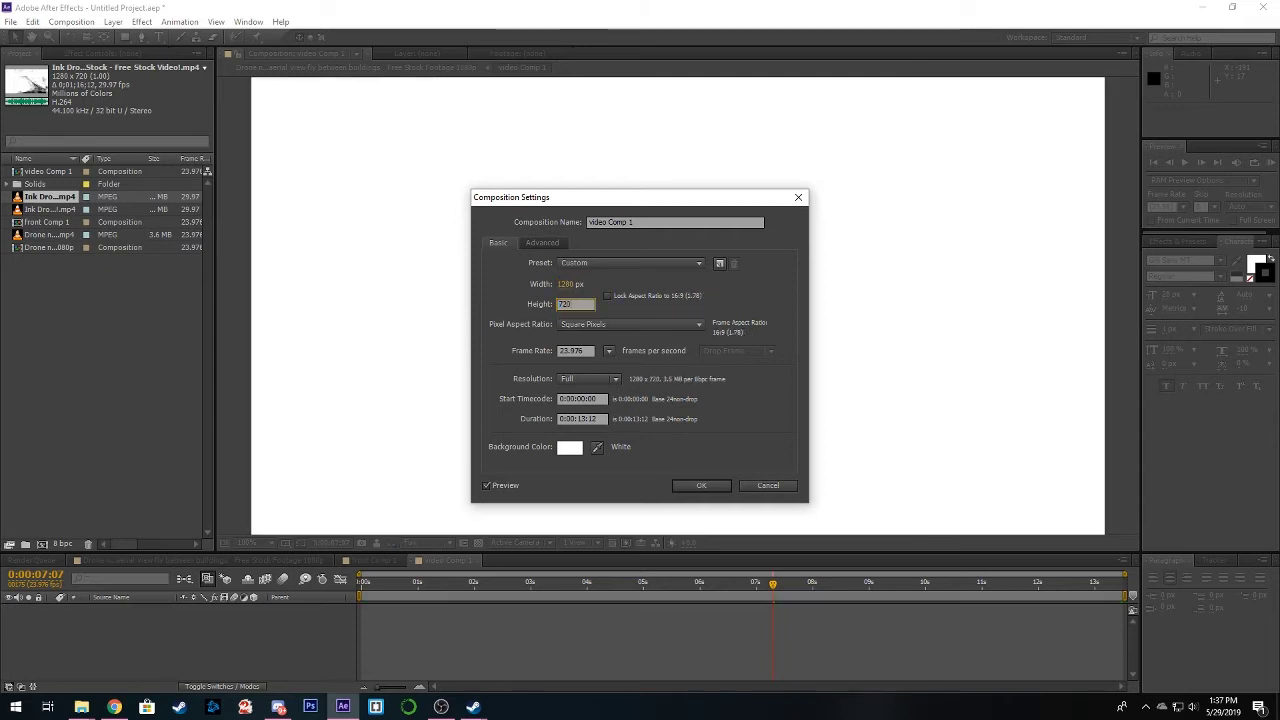
click(700, 487)
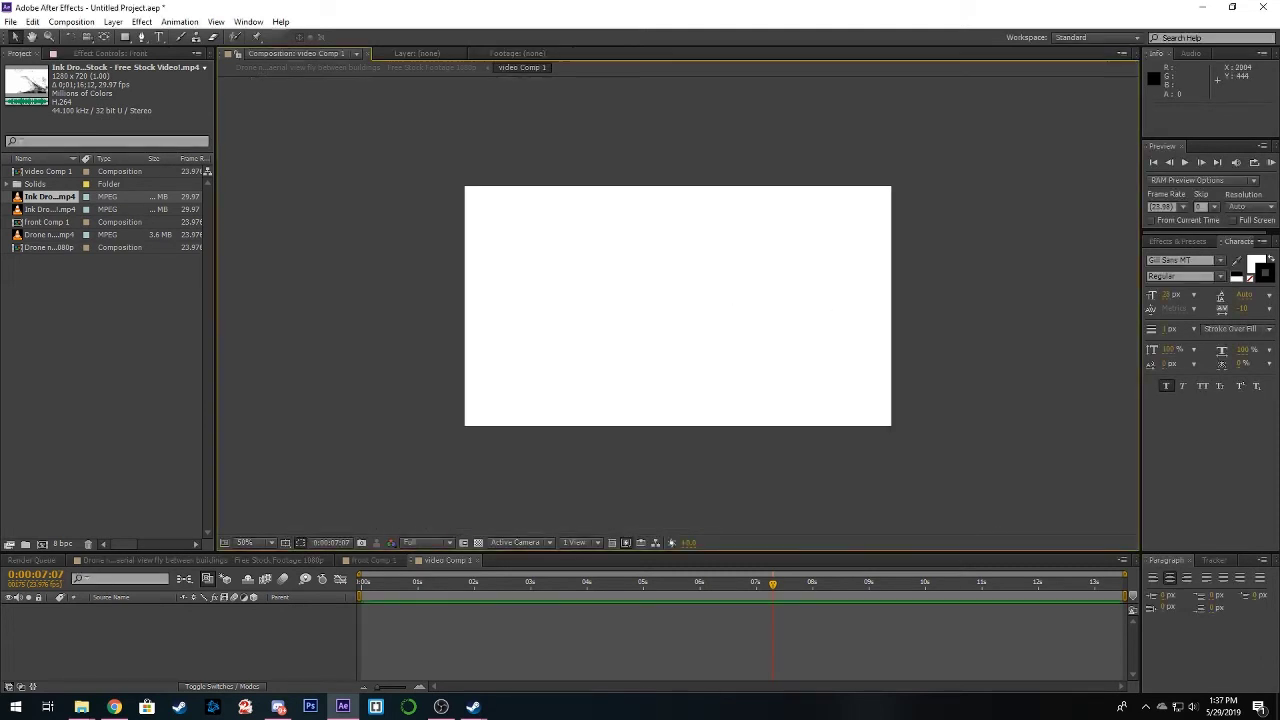
Add the Ink Drop footage to video Comp 1 and scale it down to about 69%.
drag(42, 200, 686, 310)
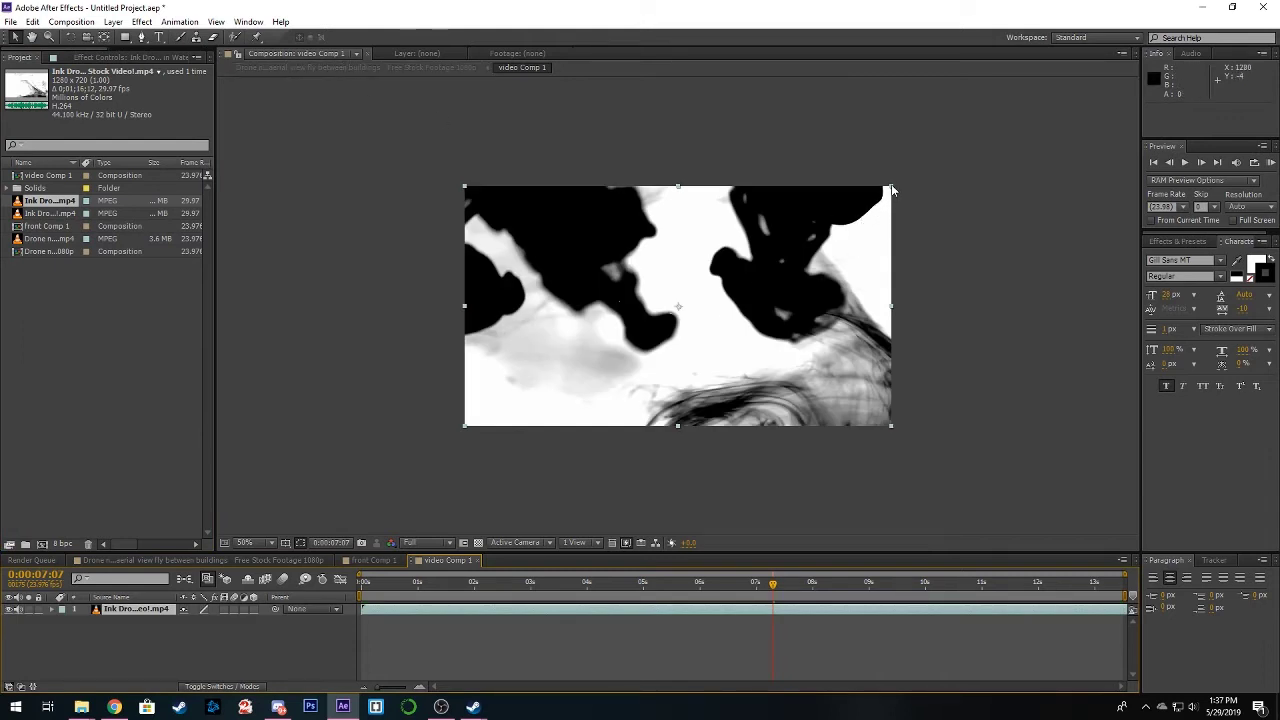
drag(891, 186, 837, 214)
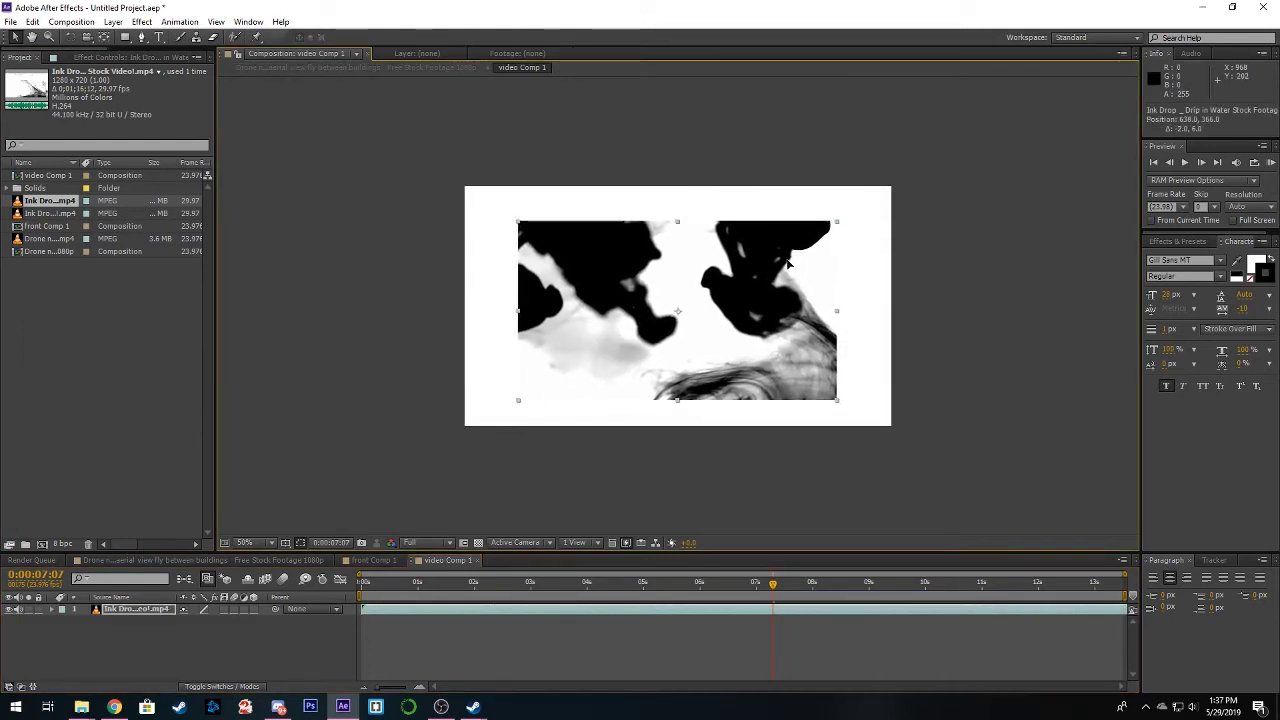
drag(779, 258, 791, 281)
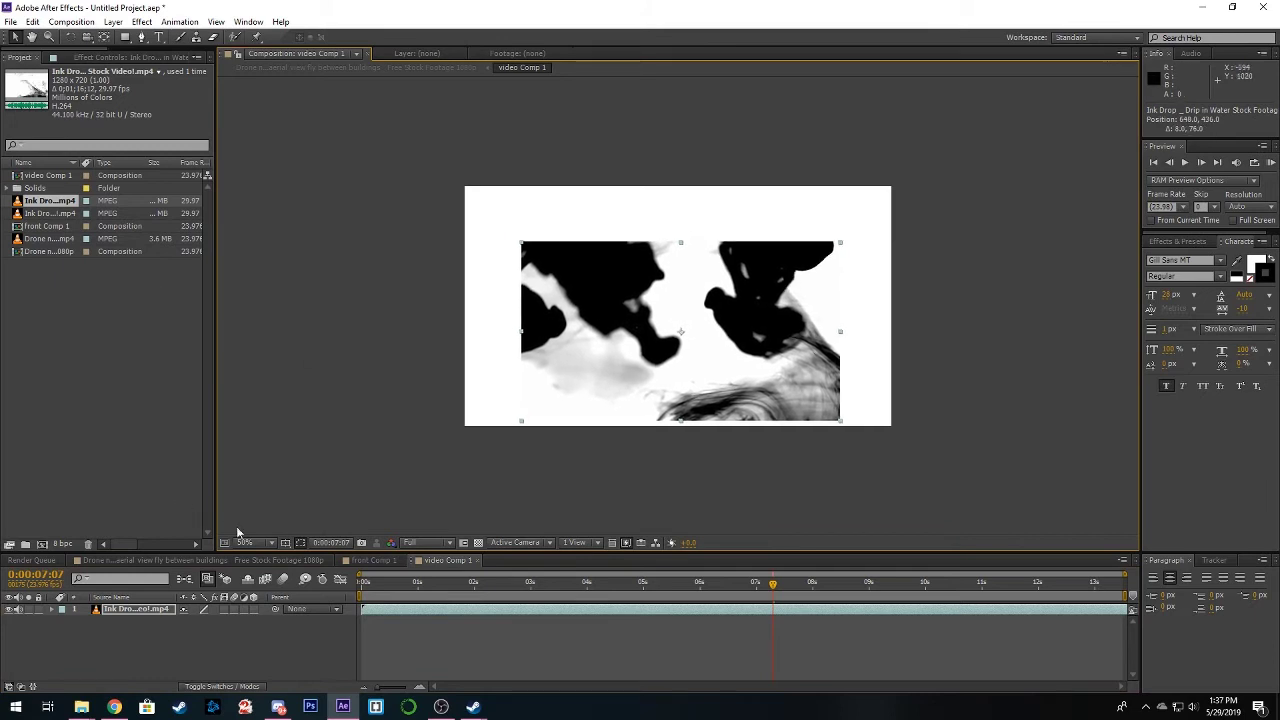
Add a VIDEO text title at the top right, scale it up, and return to the drone comp.
click(158, 37)
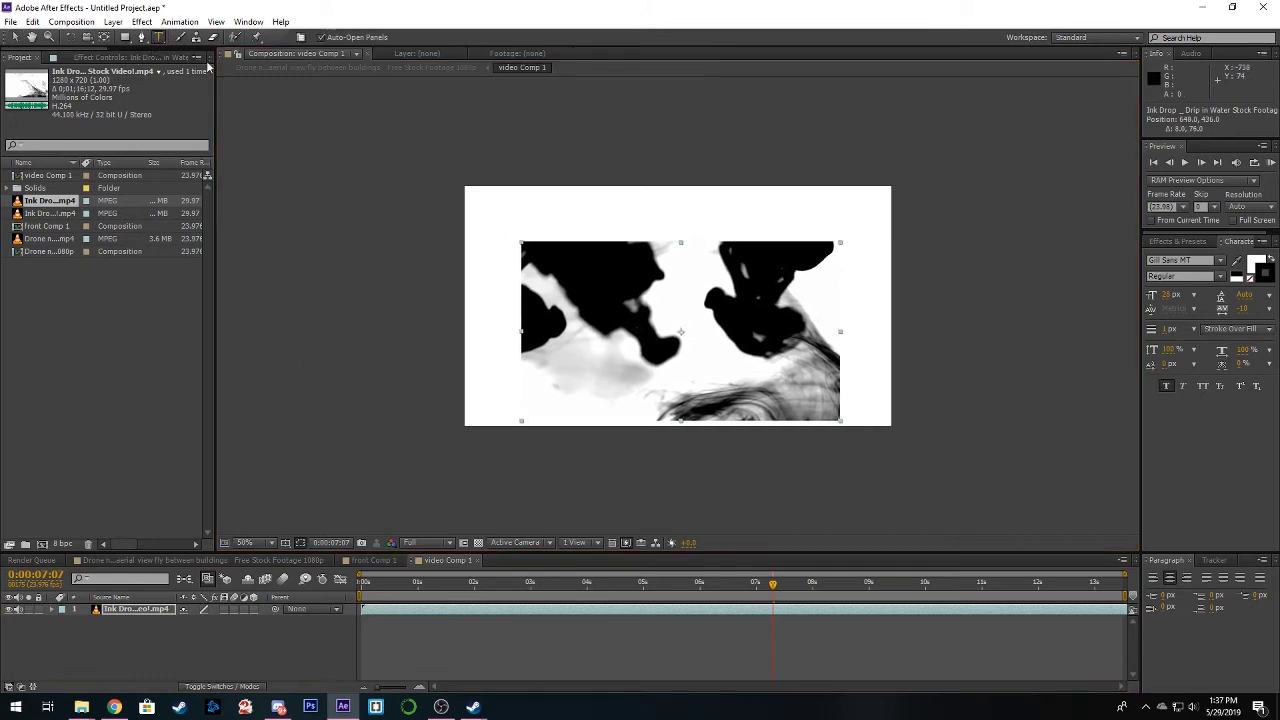
click(591, 226)
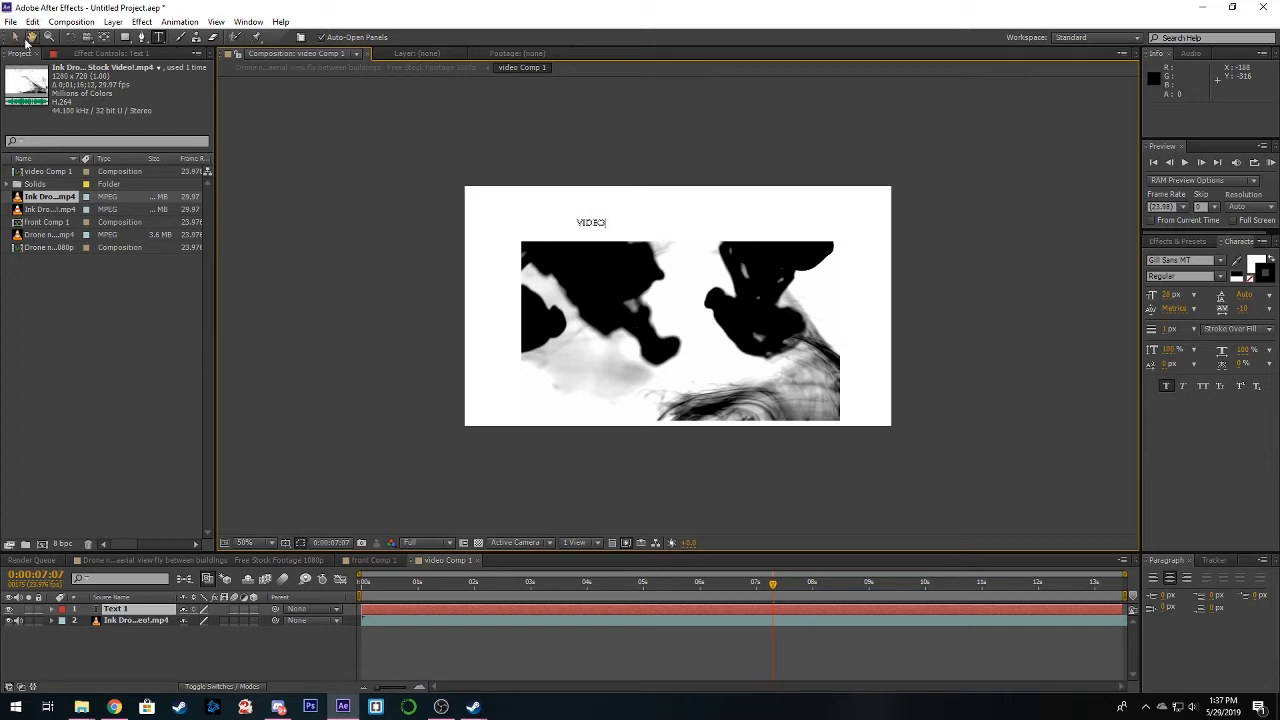
click(15, 36)
key(Caps_Lock)
drag(604, 226, 871, 226)
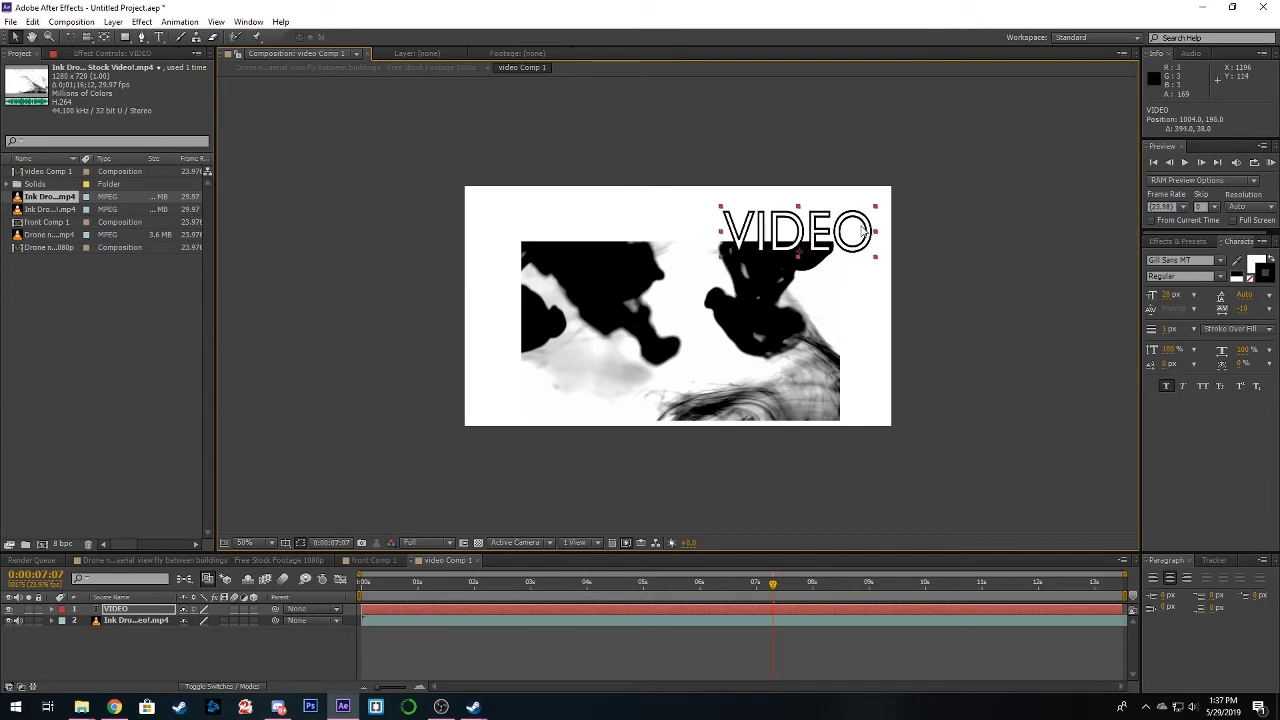
click(310, 67)
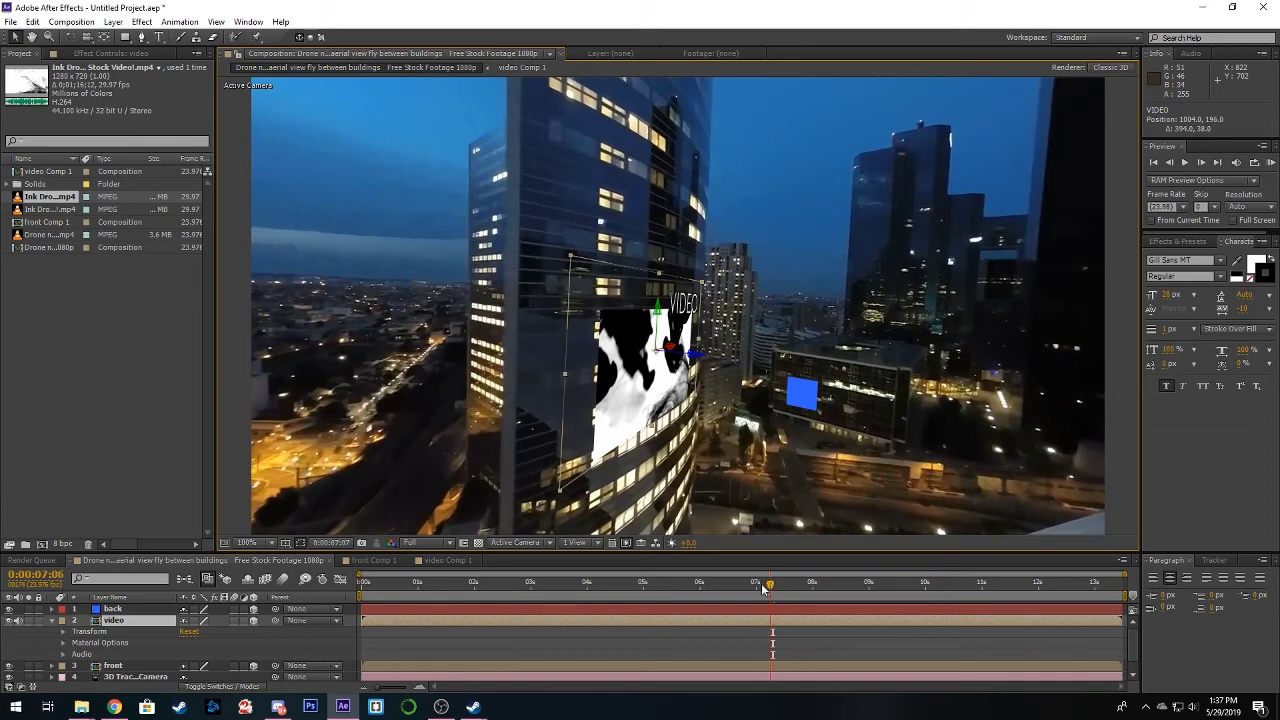
drag(762, 589, 862, 590)
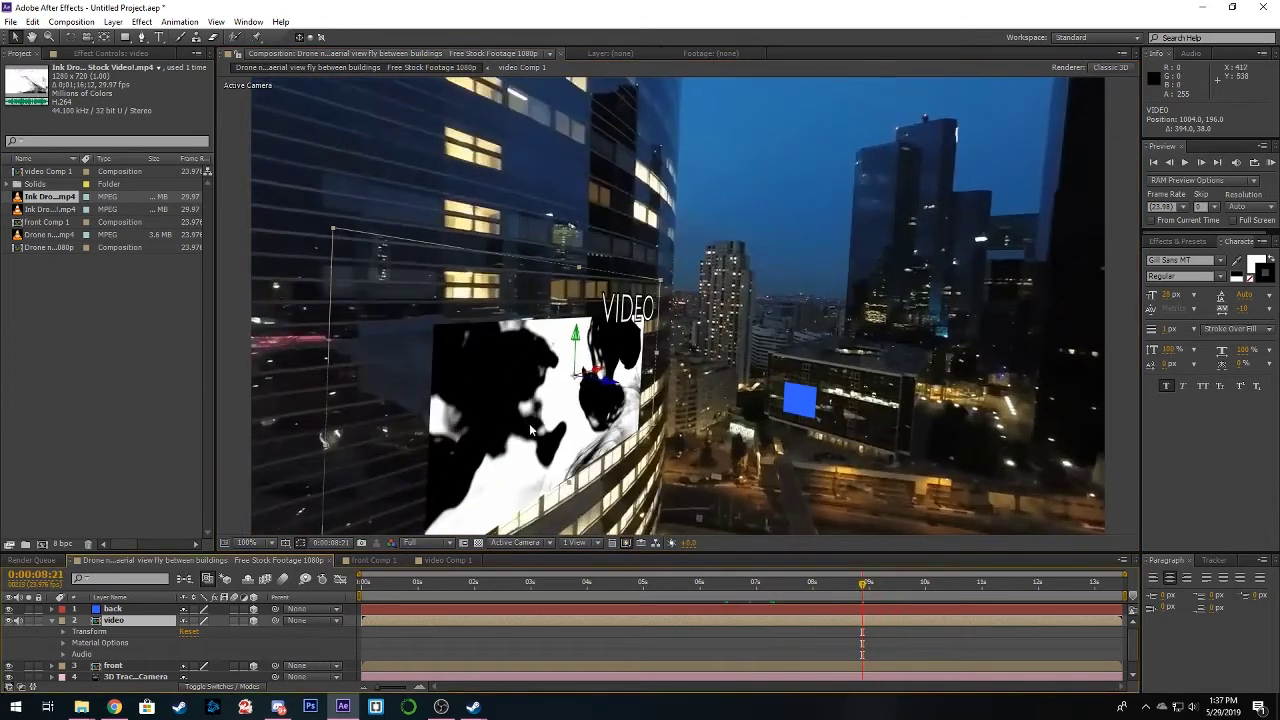
click(864, 588)
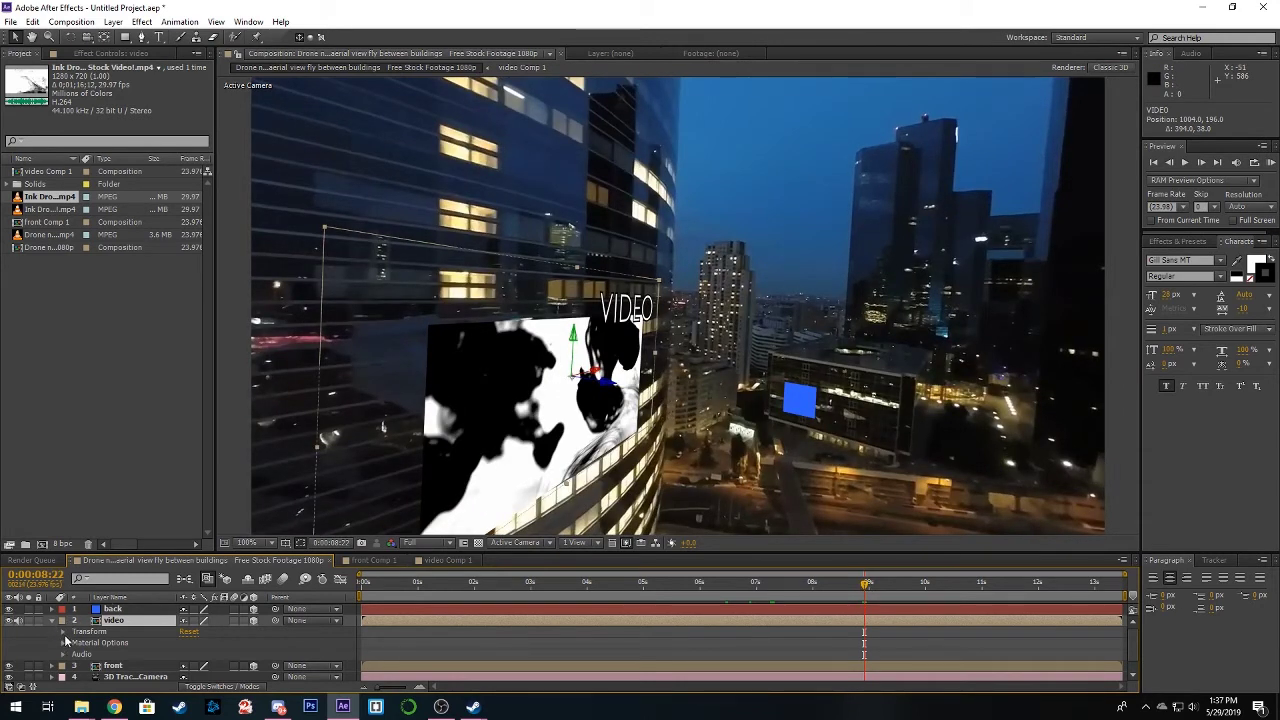
click(63, 632)
scroll(136, 654, down, 2)
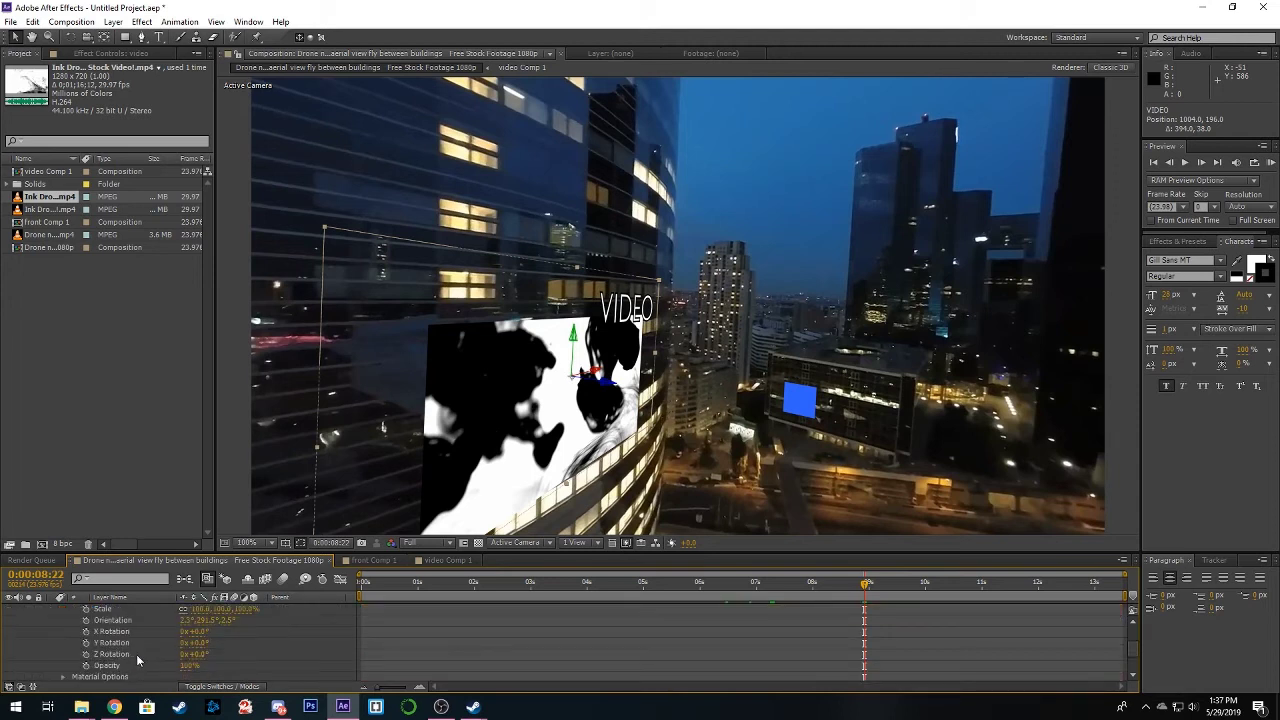
drag(190, 665, 172, 665)
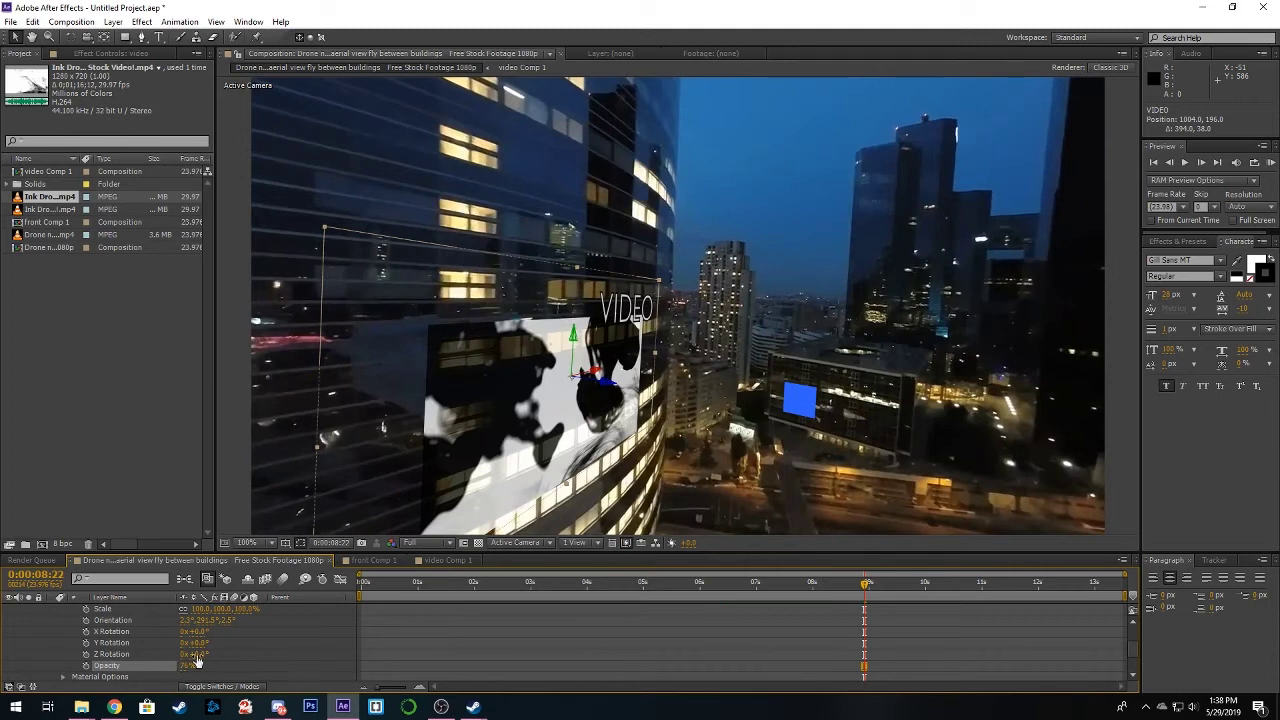
mouse_move(865, 588)
mouse_down()
mouse_move(766, 585)
mouse_move(927, 593)
mouse_move(854, 590)
mouse_up()
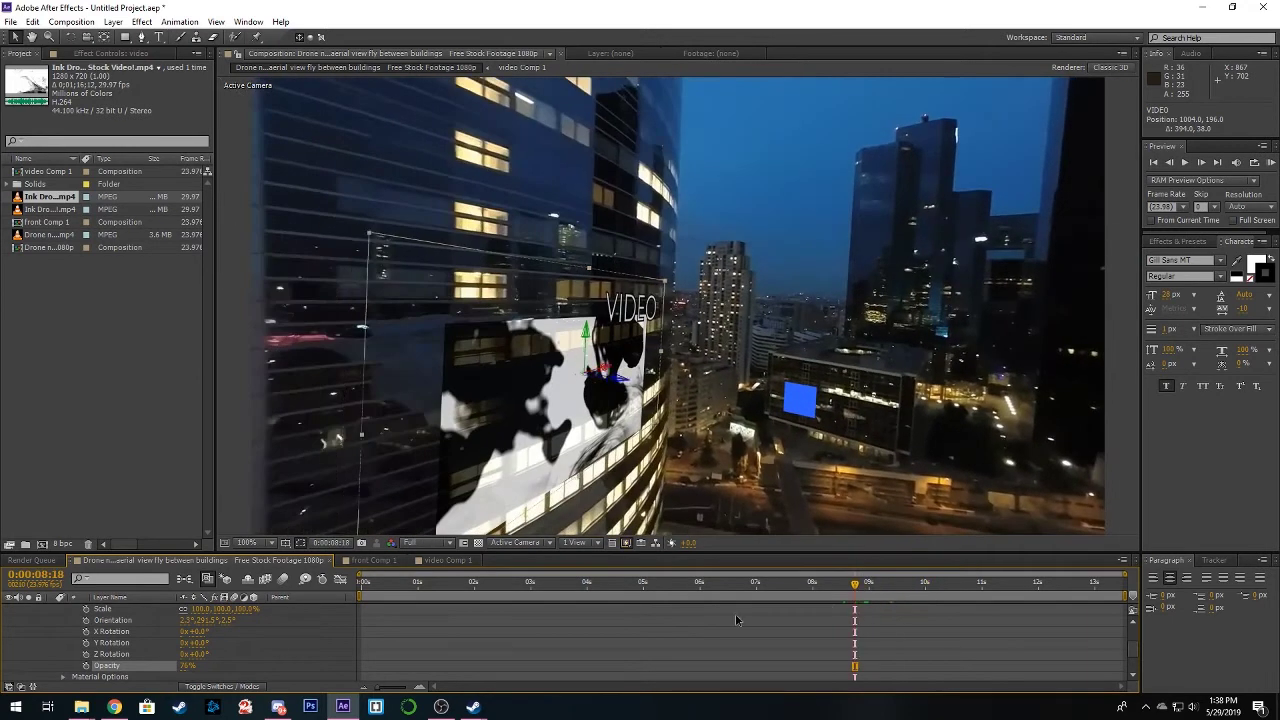
drag(185, 665, 209, 665)
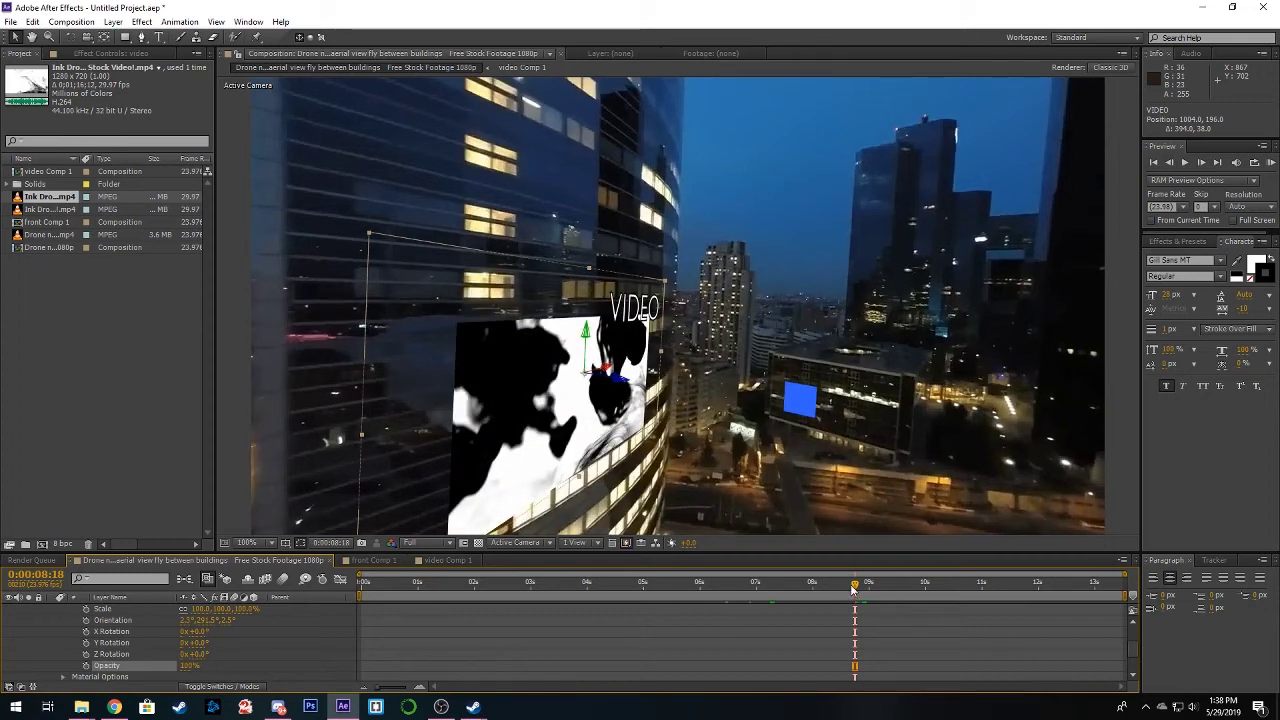
drag(855, 587, 870, 587)
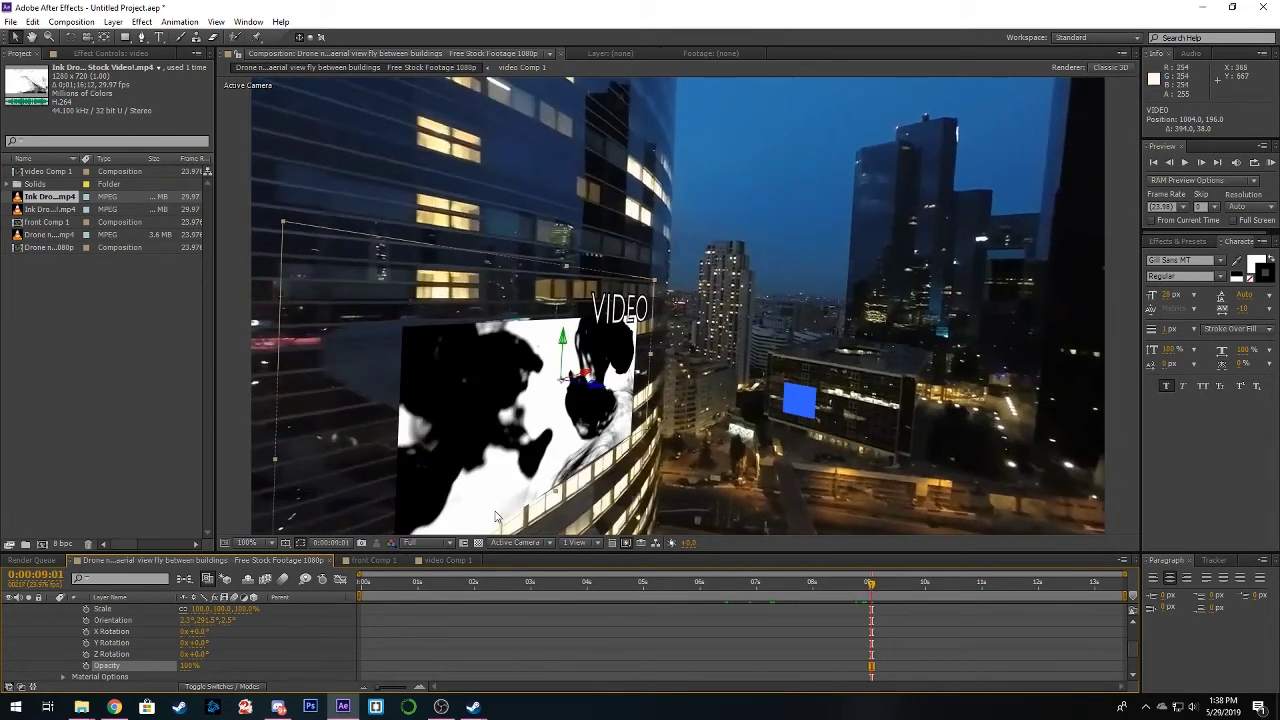
scroll(158, 654, up, 3)
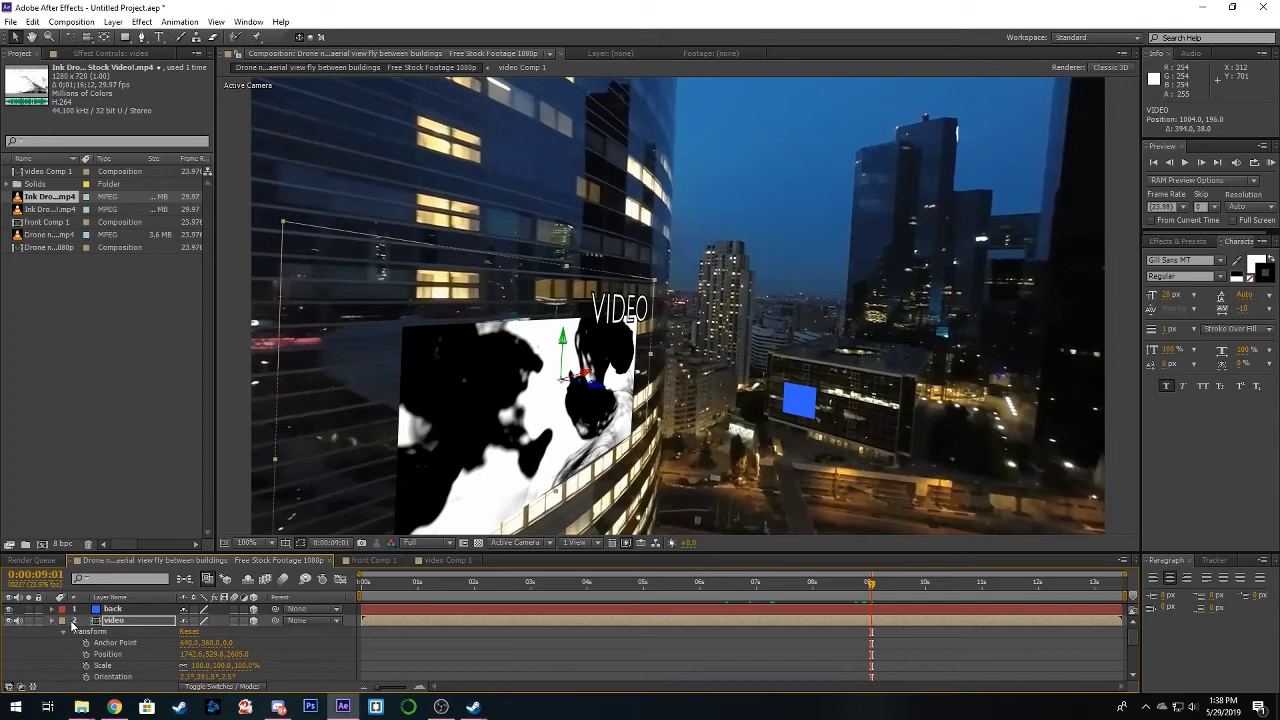
click(52, 620)
click(113, 609)
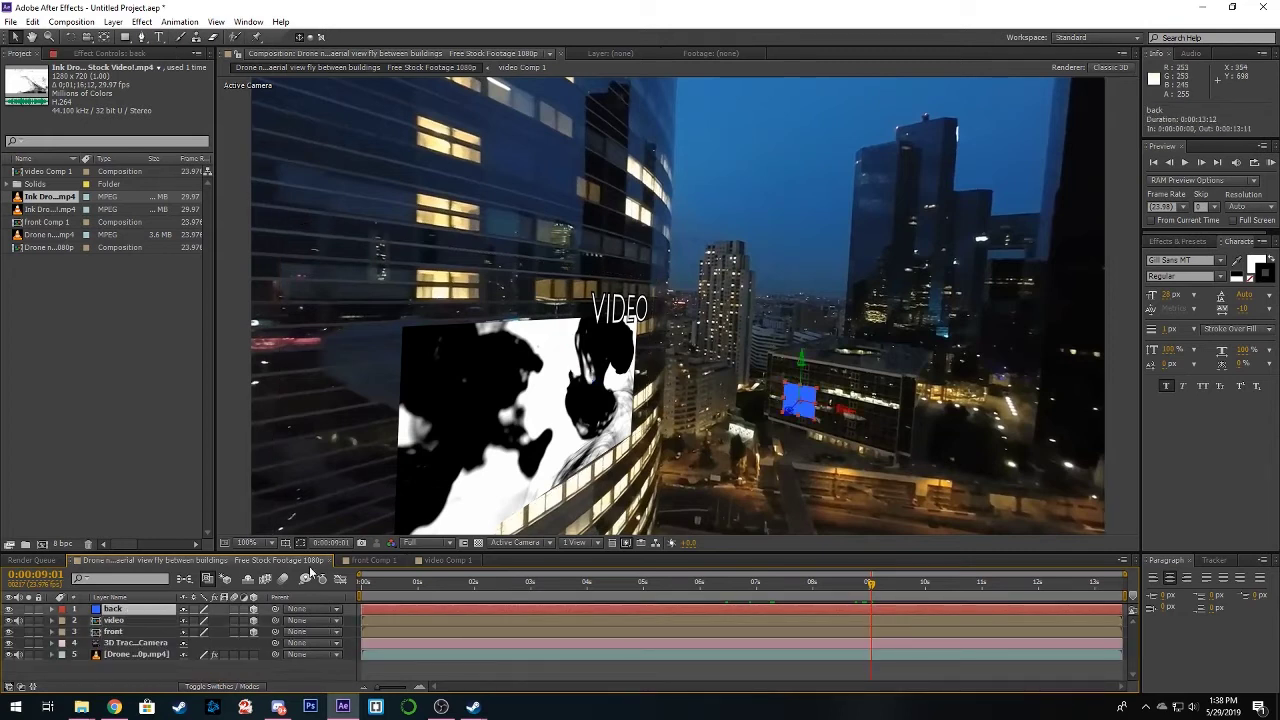
Pre-compose the back layer into back Comp 1 and delete its blue Track Solid 1.
right_click(131, 609)
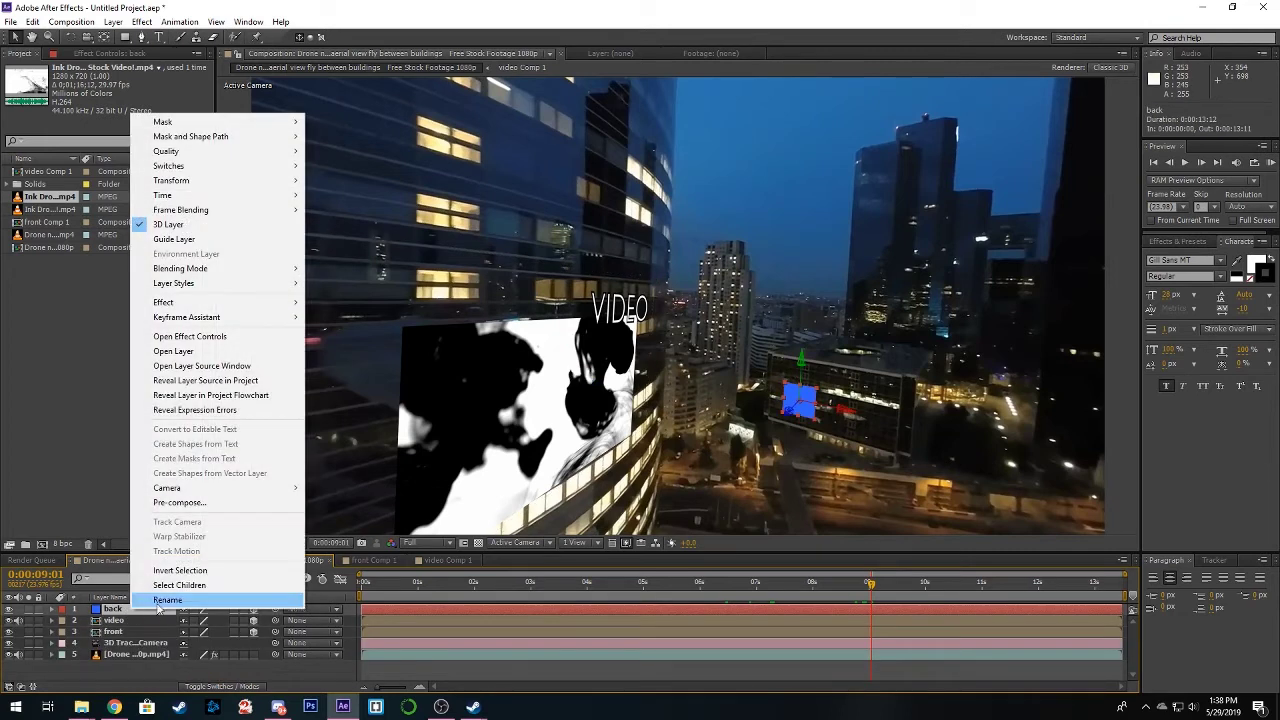
click(211, 504)
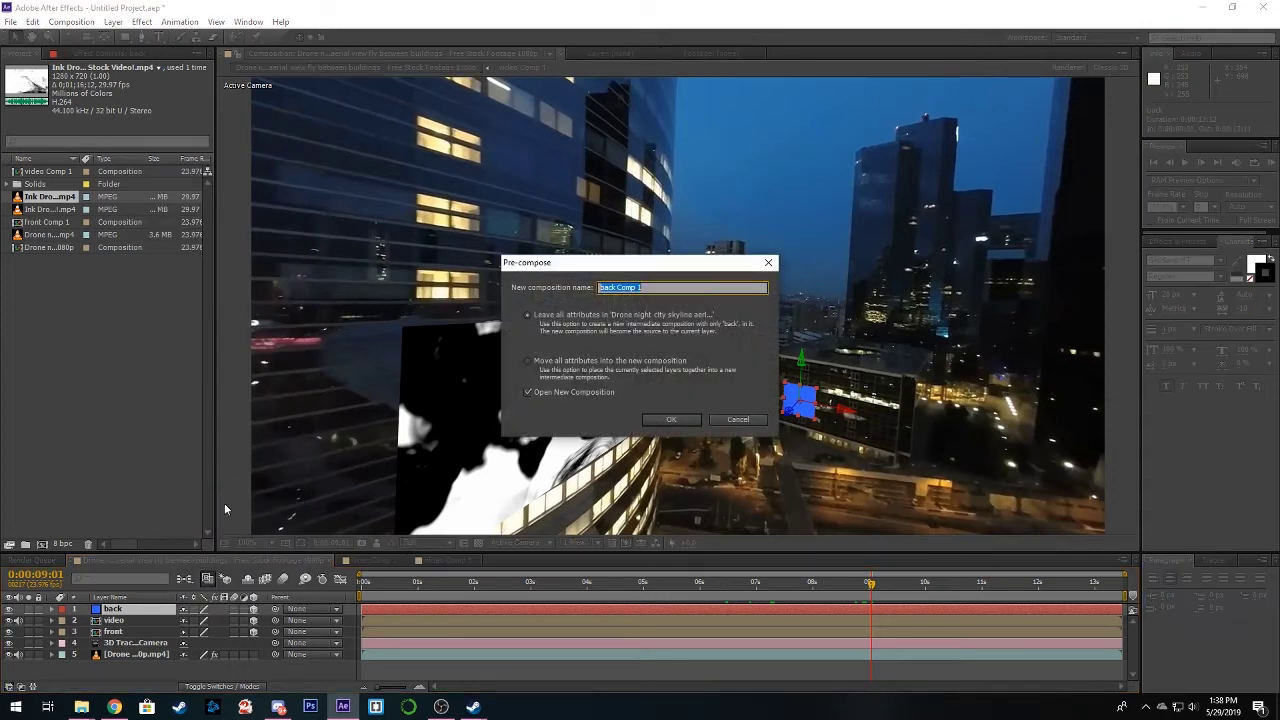
click(684, 426)
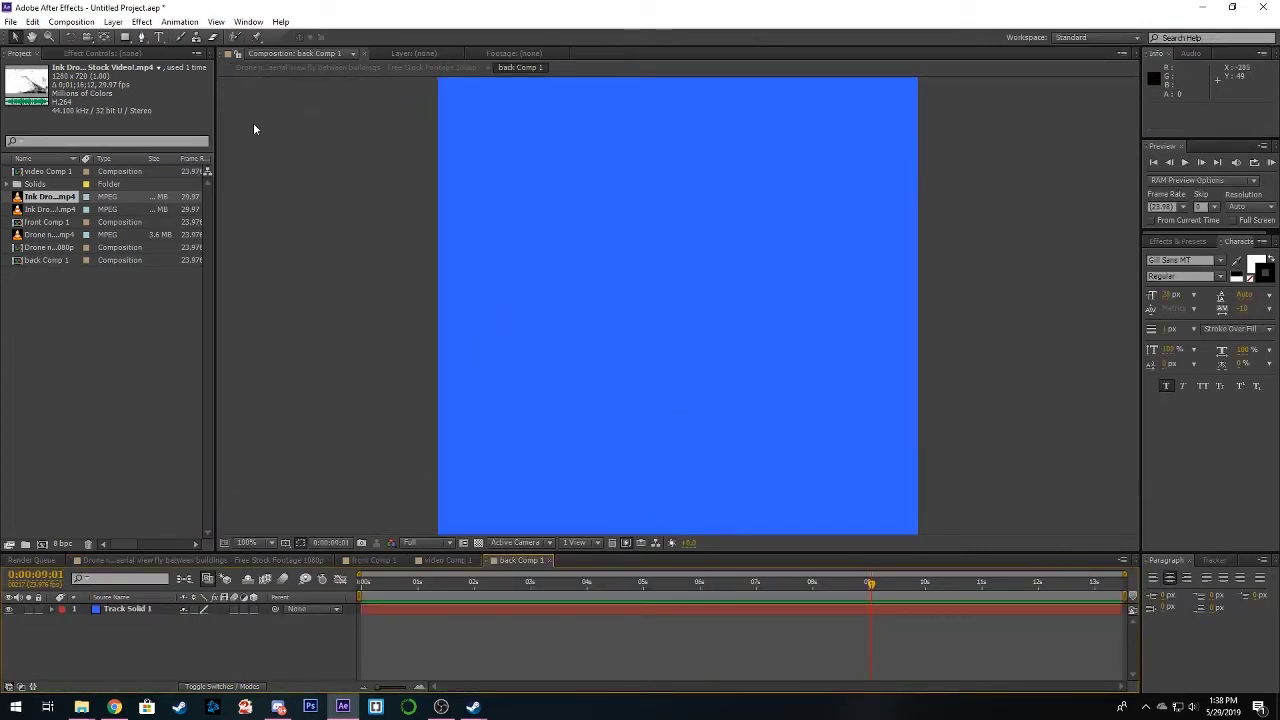
click(131, 609)
key(Delete)
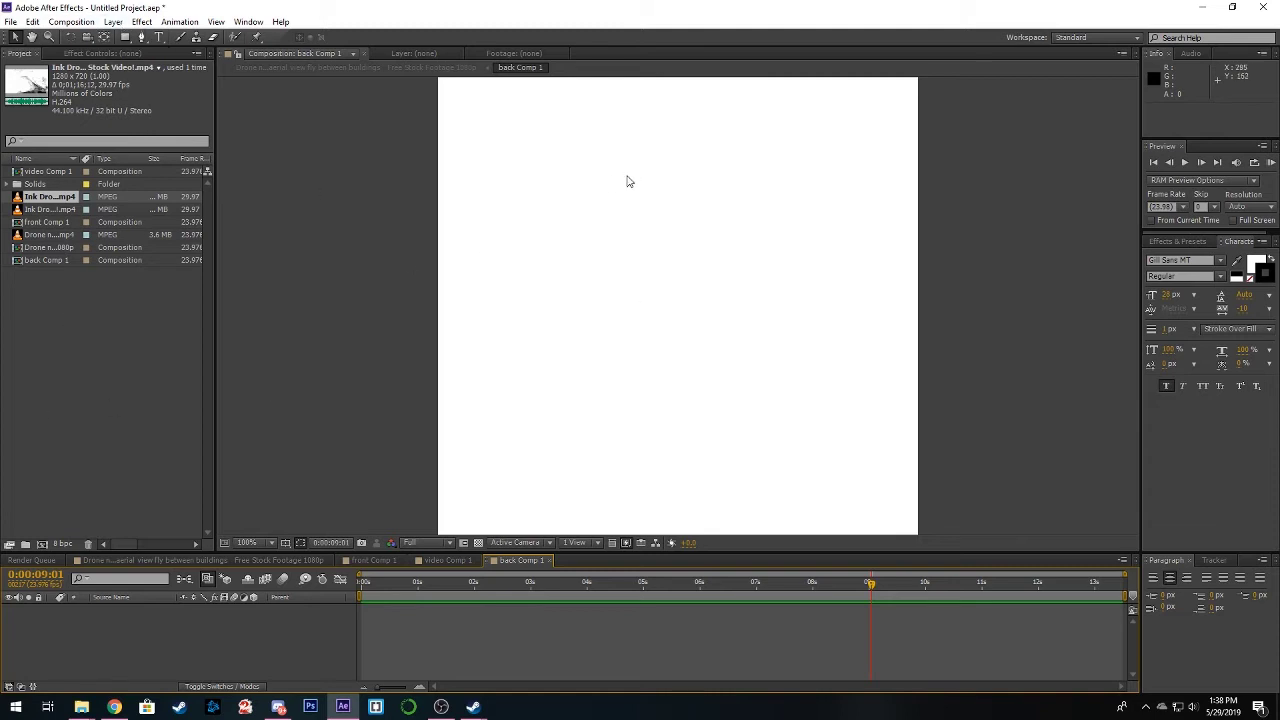
Review back Comp 1's Composition Settings and cancel without changes.
click(78, 22)
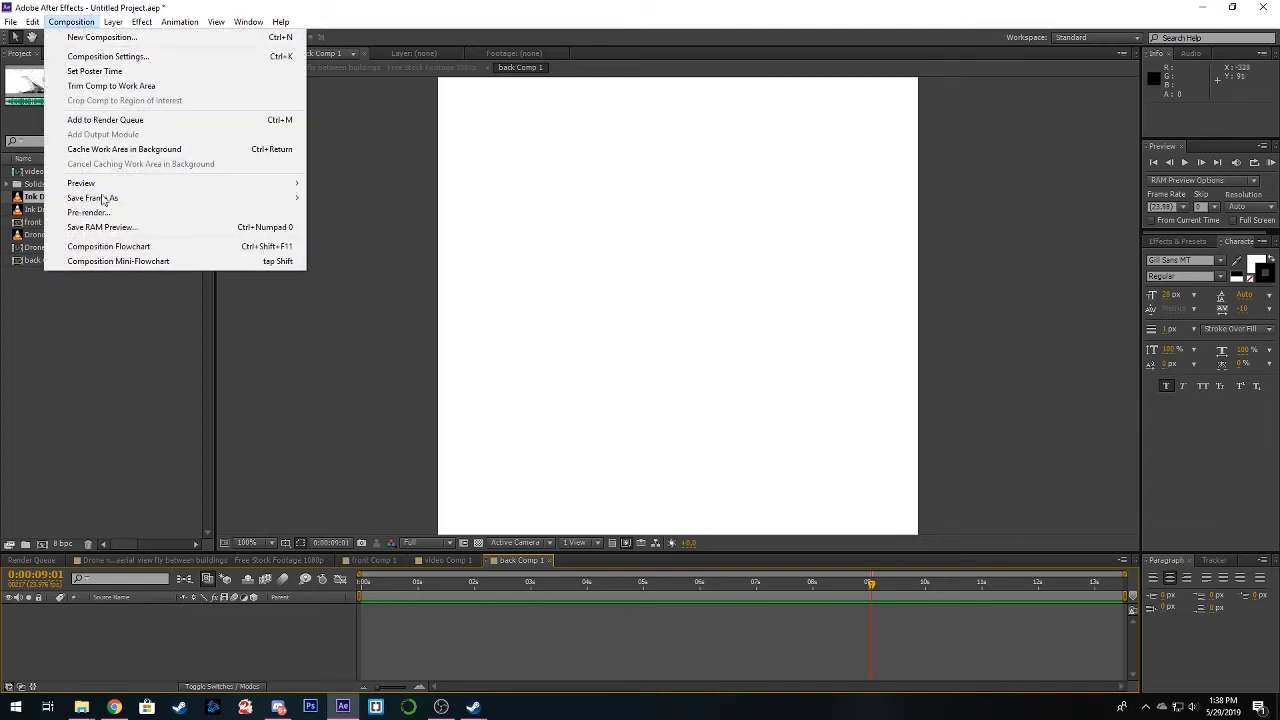
click(140, 57)
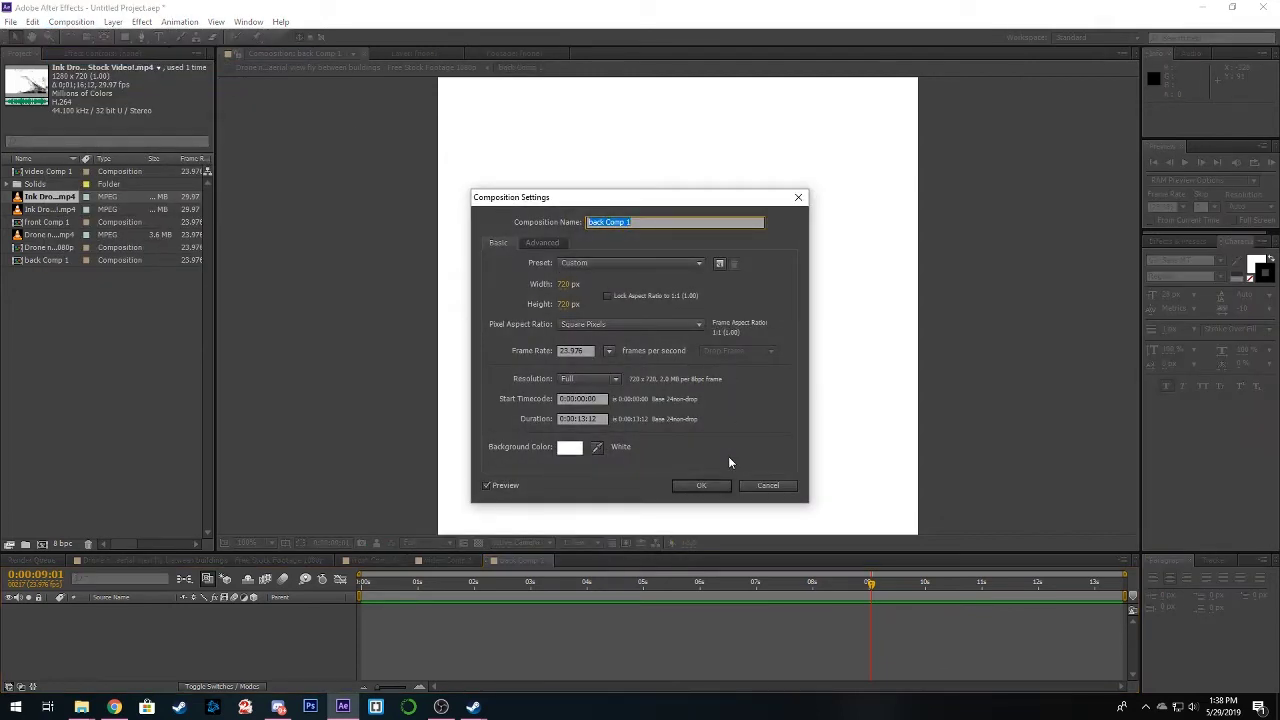
click(766, 486)
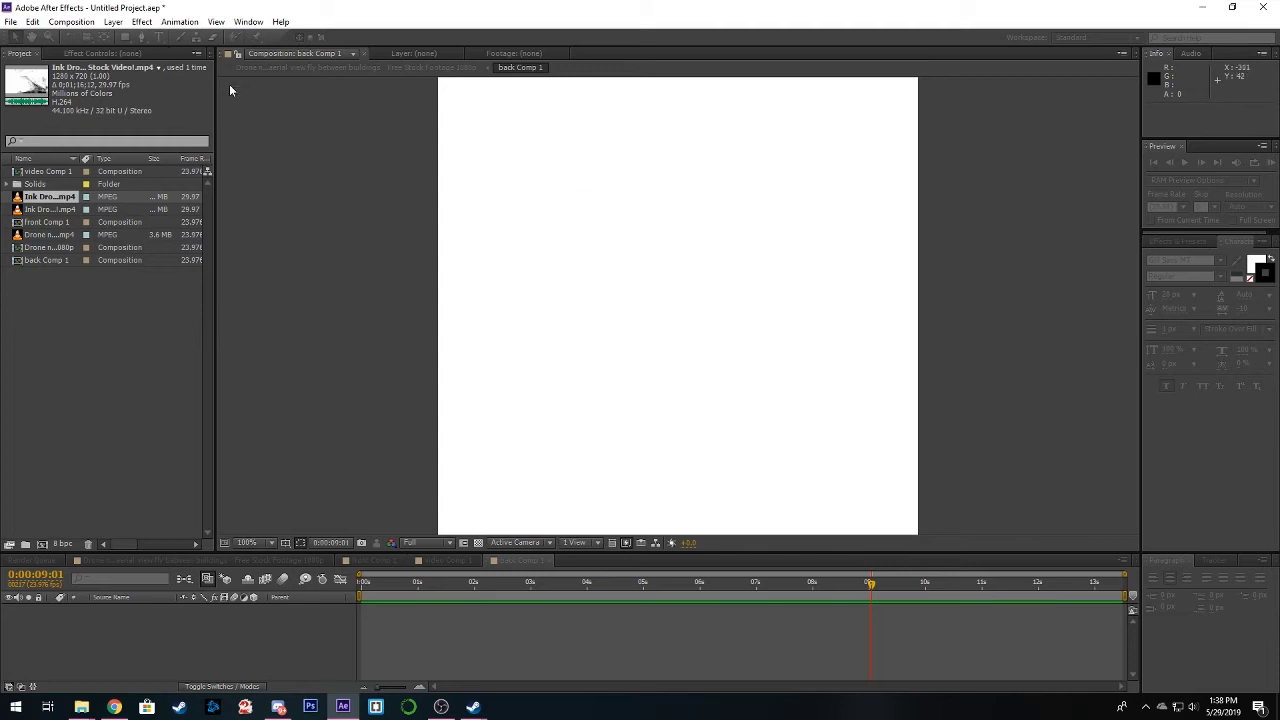
Create a TEXT 2 text layer, then enlarge it and centre it across the frame.
click(158, 37)
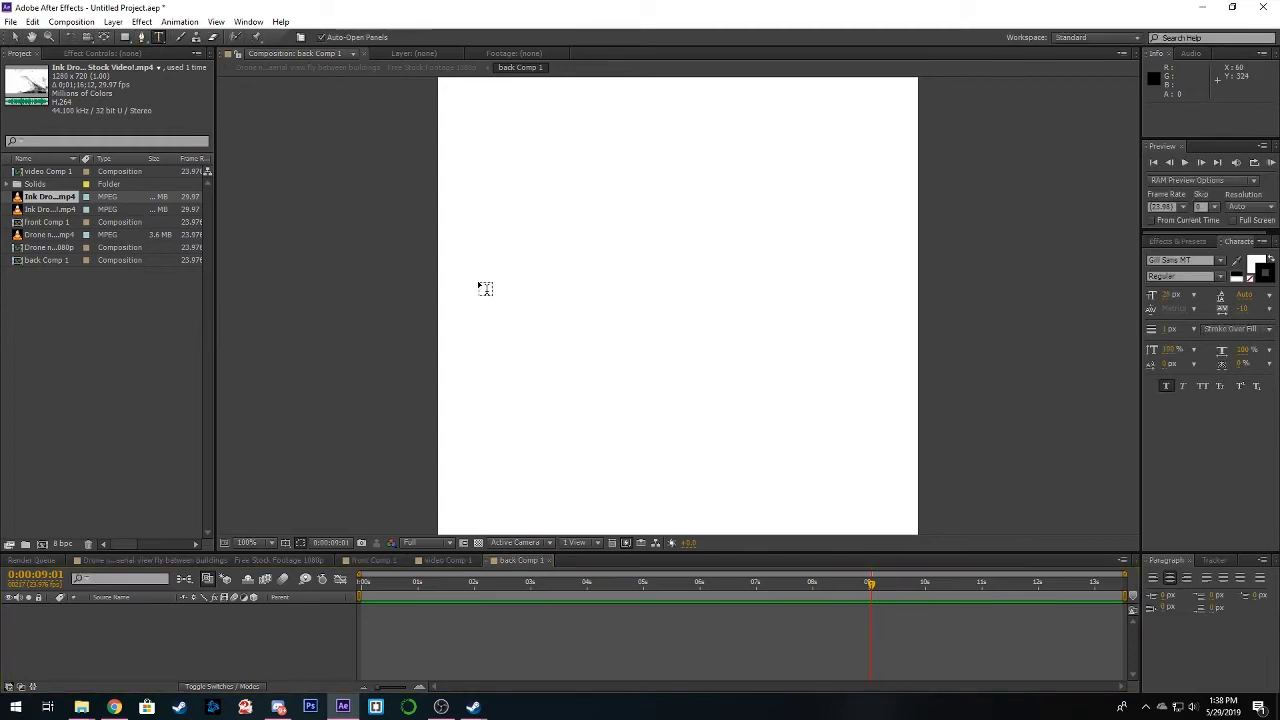
click(480, 284)
text(T)
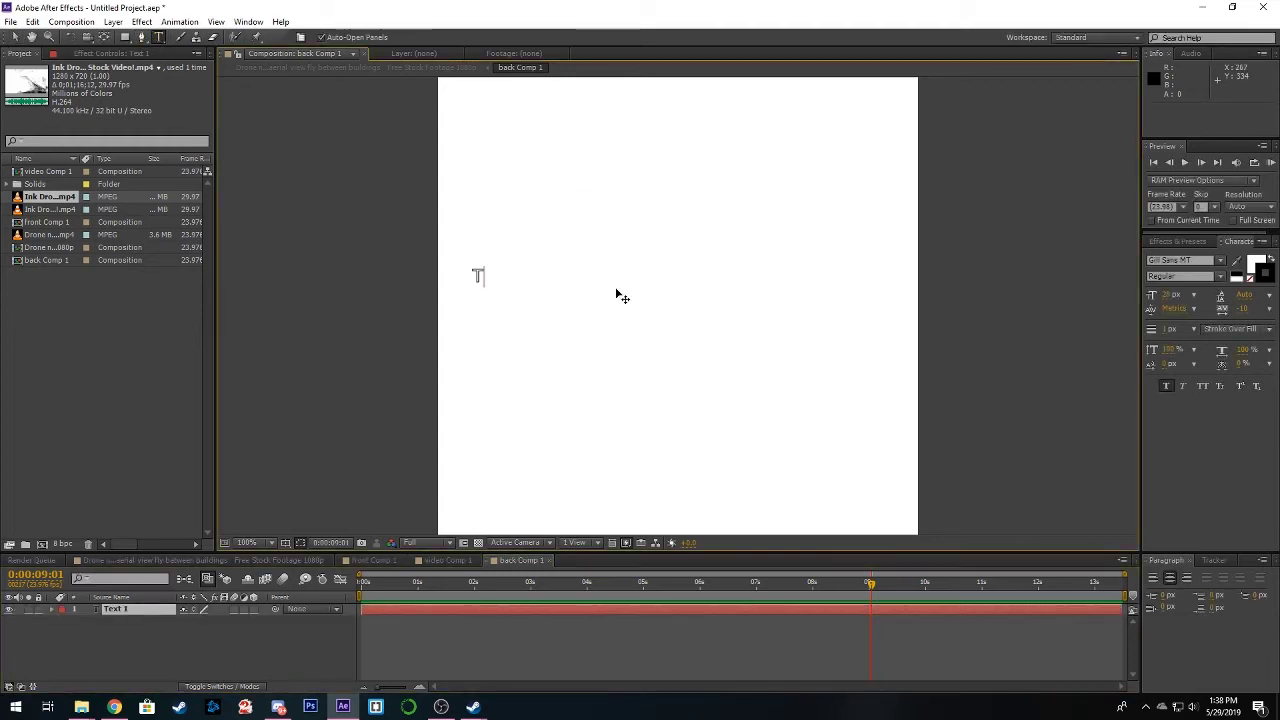
text(EXT 2)
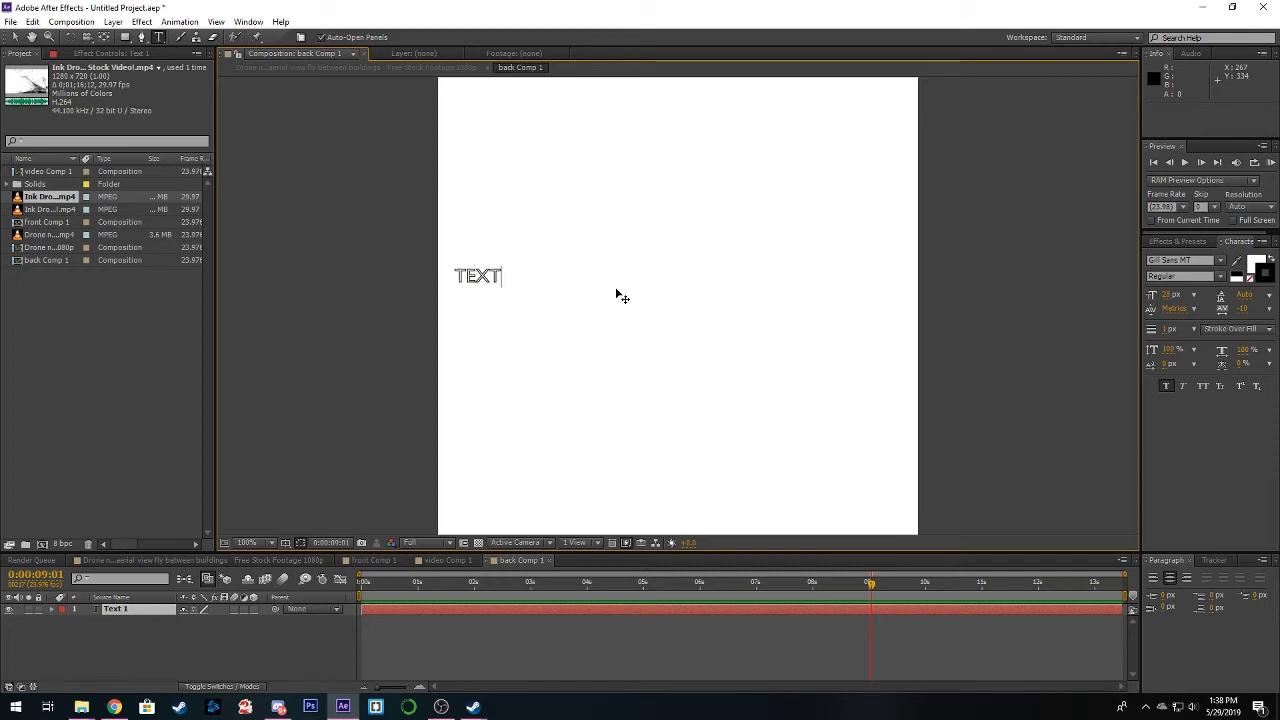
click(15, 37)
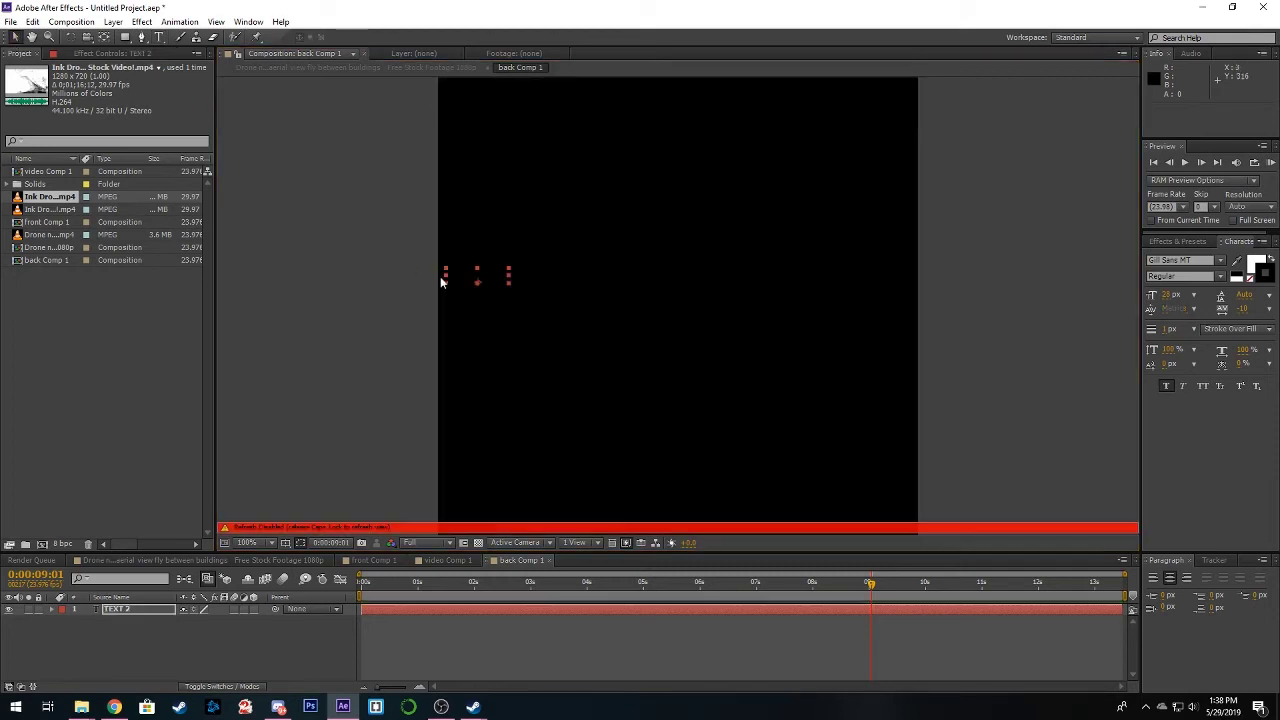
drag(509, 273, 637, 211)
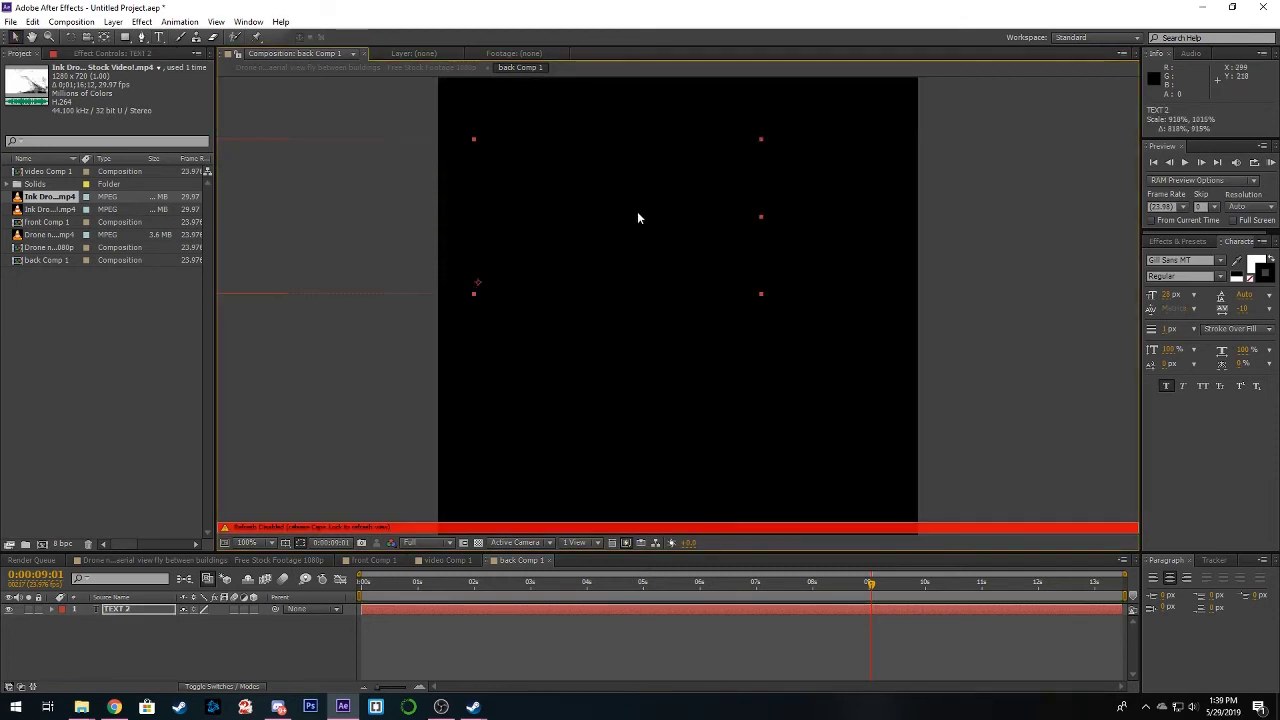
key(Caps_Lock)
drag(730, 220, 820, 220)
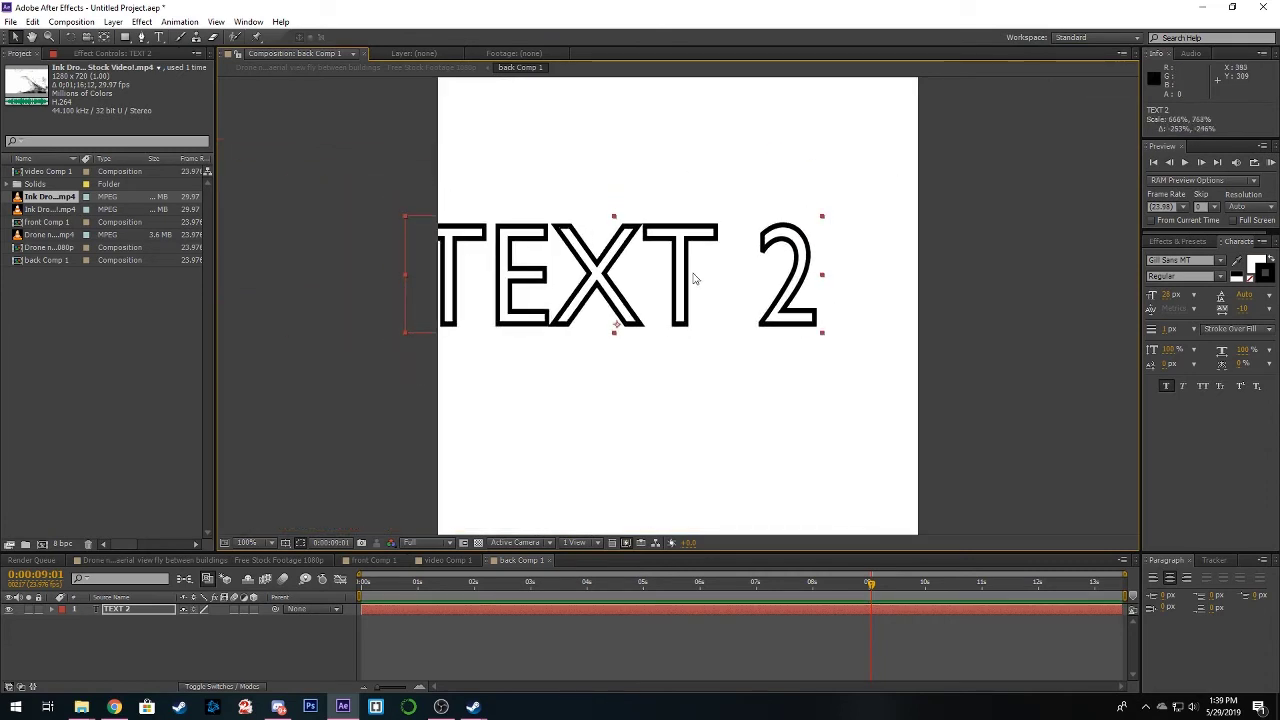
mouse_move(694, 280)
mouse_down()
mouse_move(742, 312)
mouse_move(683, 270)
mouse_move(677, 282)
mouse_up()
Return to the drone aerial comp, scale up TEXT 2 on the building, and rename the back layer.
click(352, 53)
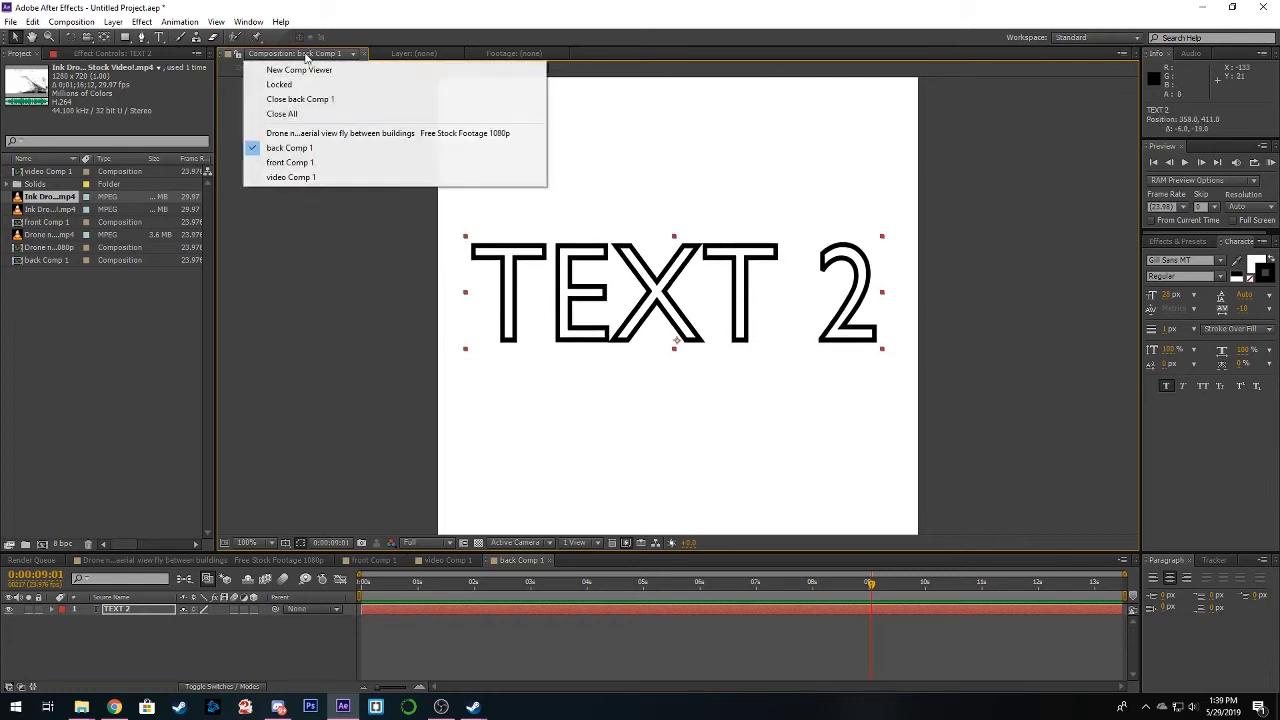
click(318, 132)
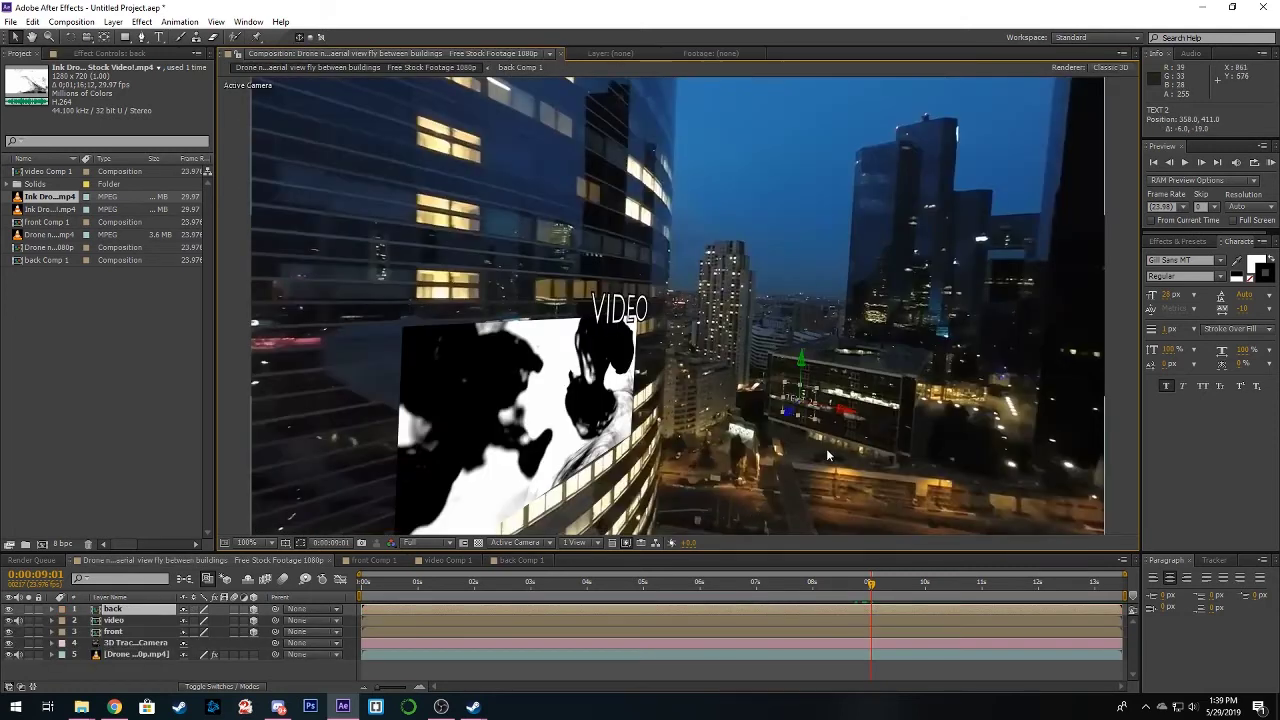
drag(815, 395, 838, 376)
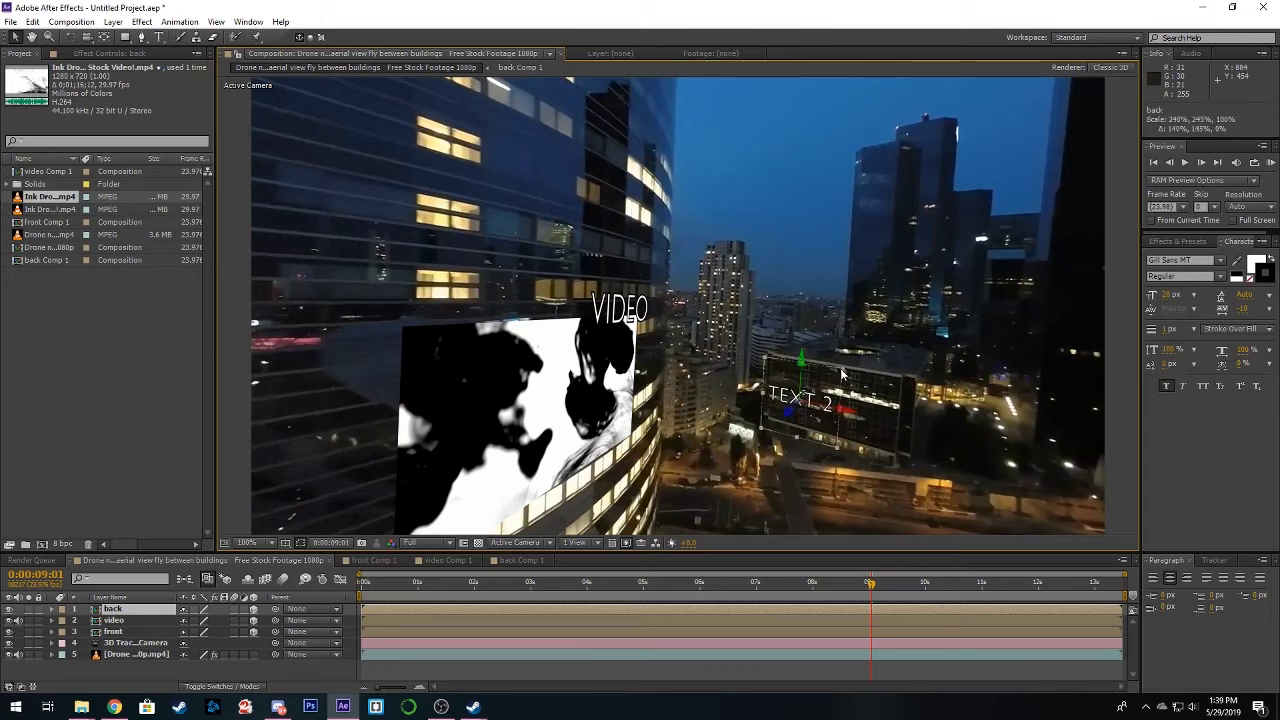
key(Return)
drag(867, 588, 328, 587)
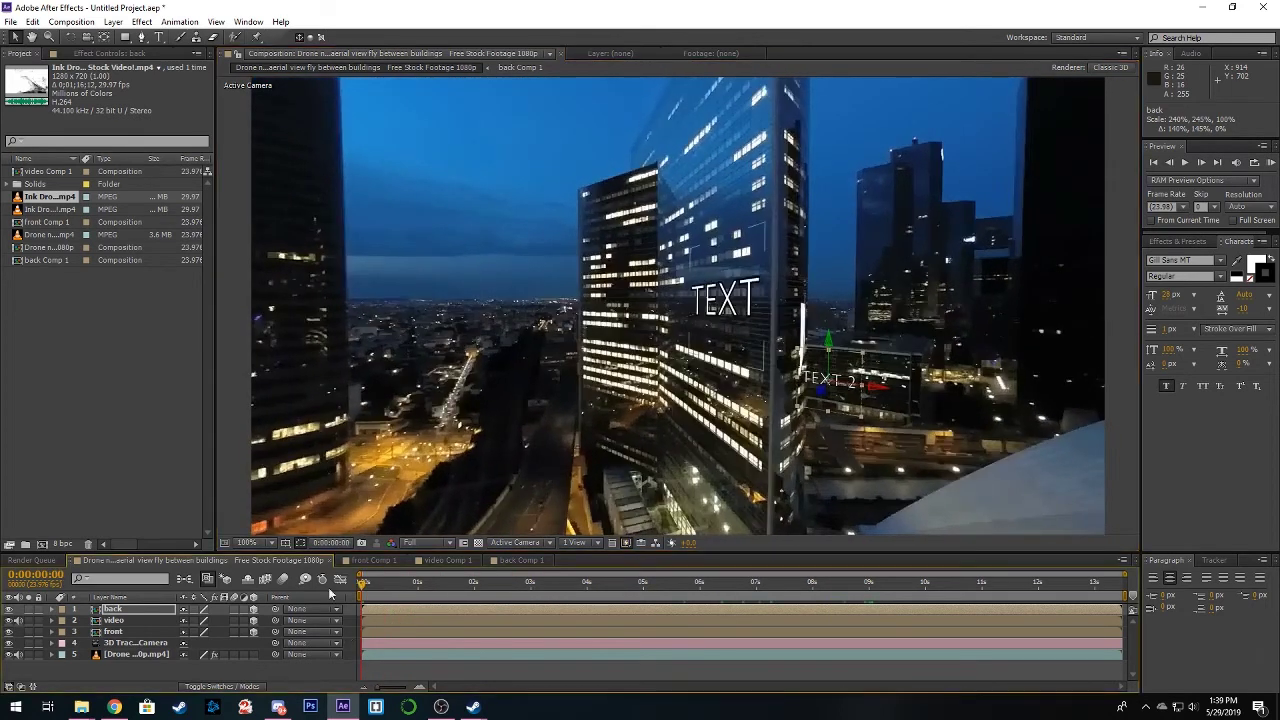
click(232, 456)
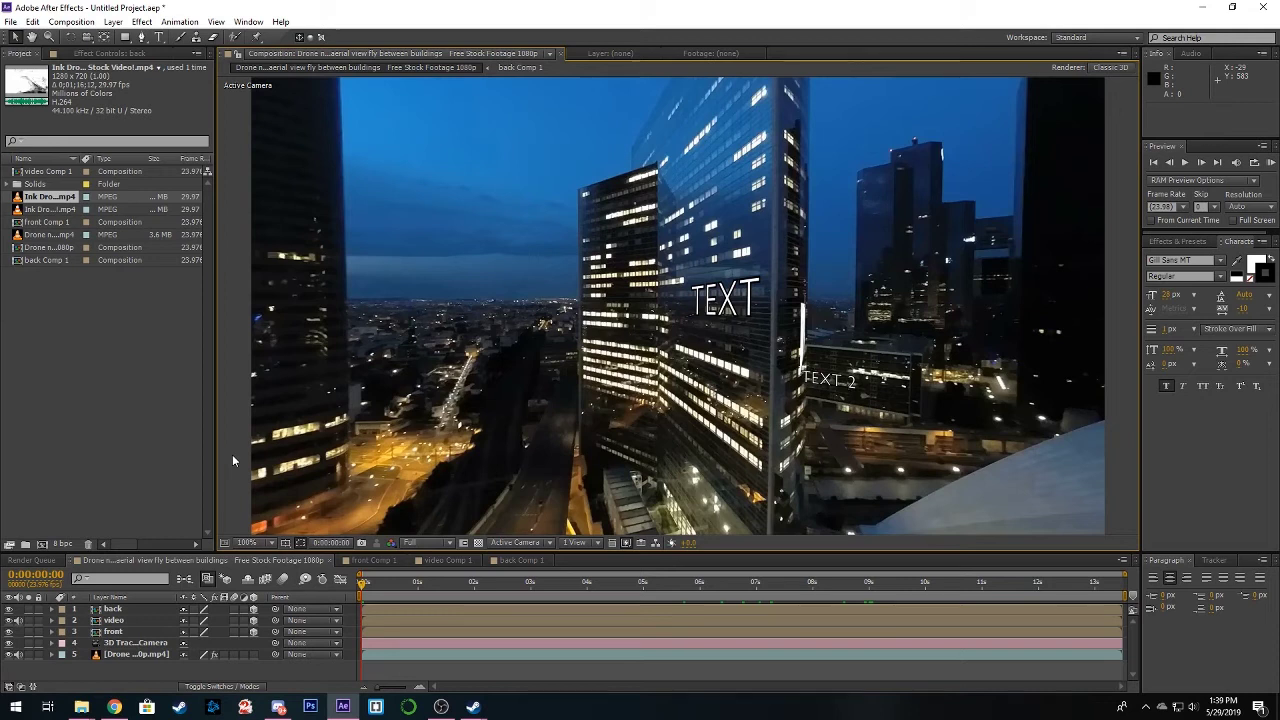
Scrub the shot to check the tracking and nudge TEXT 2 slightly right.
drag(366, 590, 728, 584)
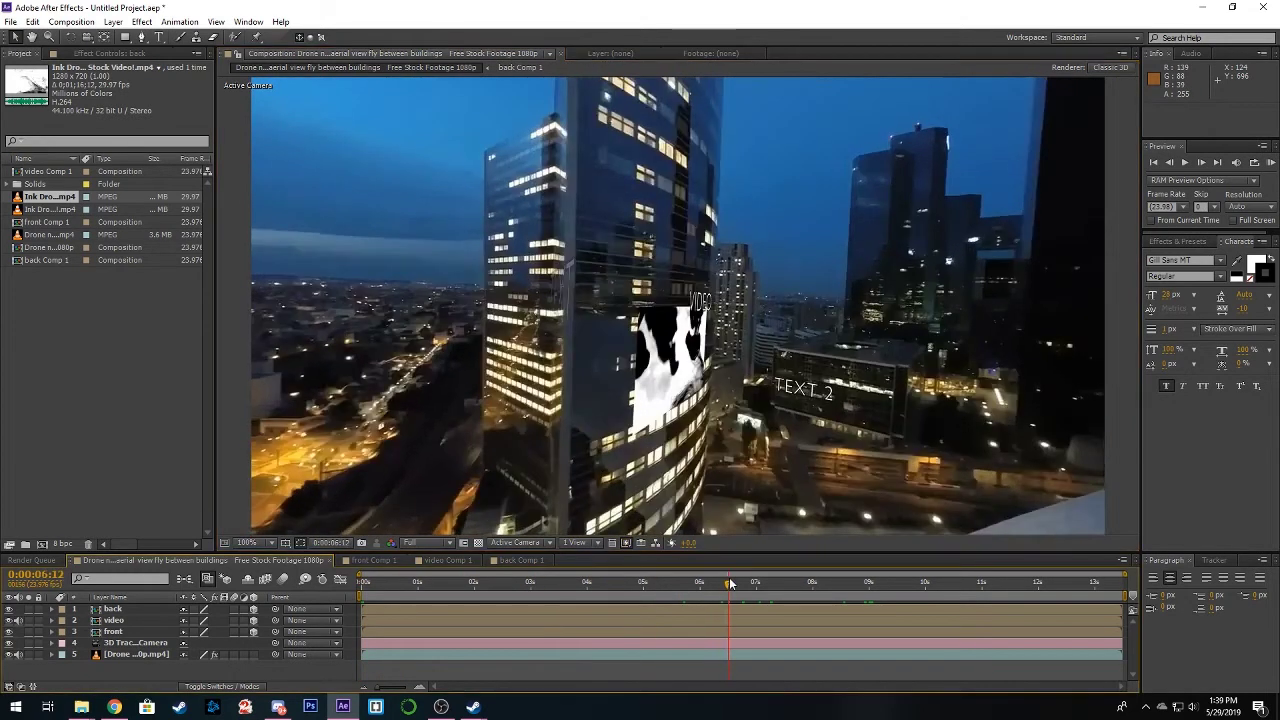
click(805, 409)
drag(850, 404, 858, 404)
drag(727, 586, 336, 614)
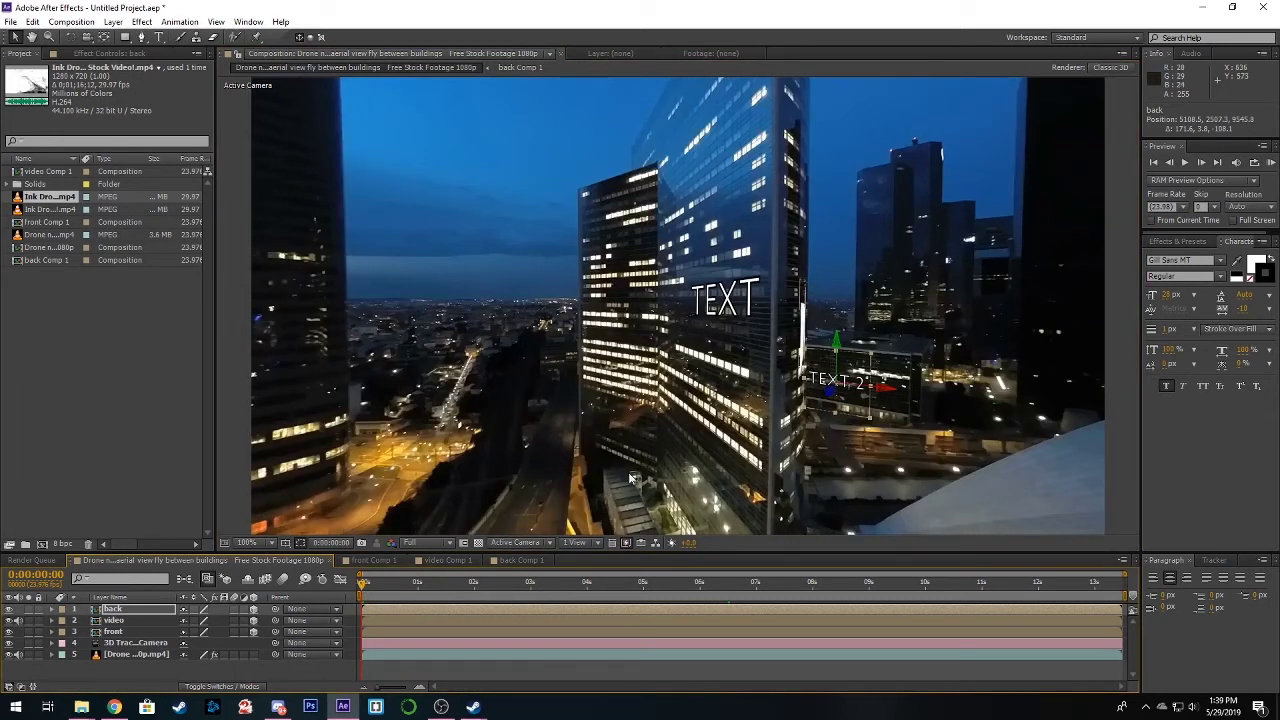
drag(363, 586, 815, 605)
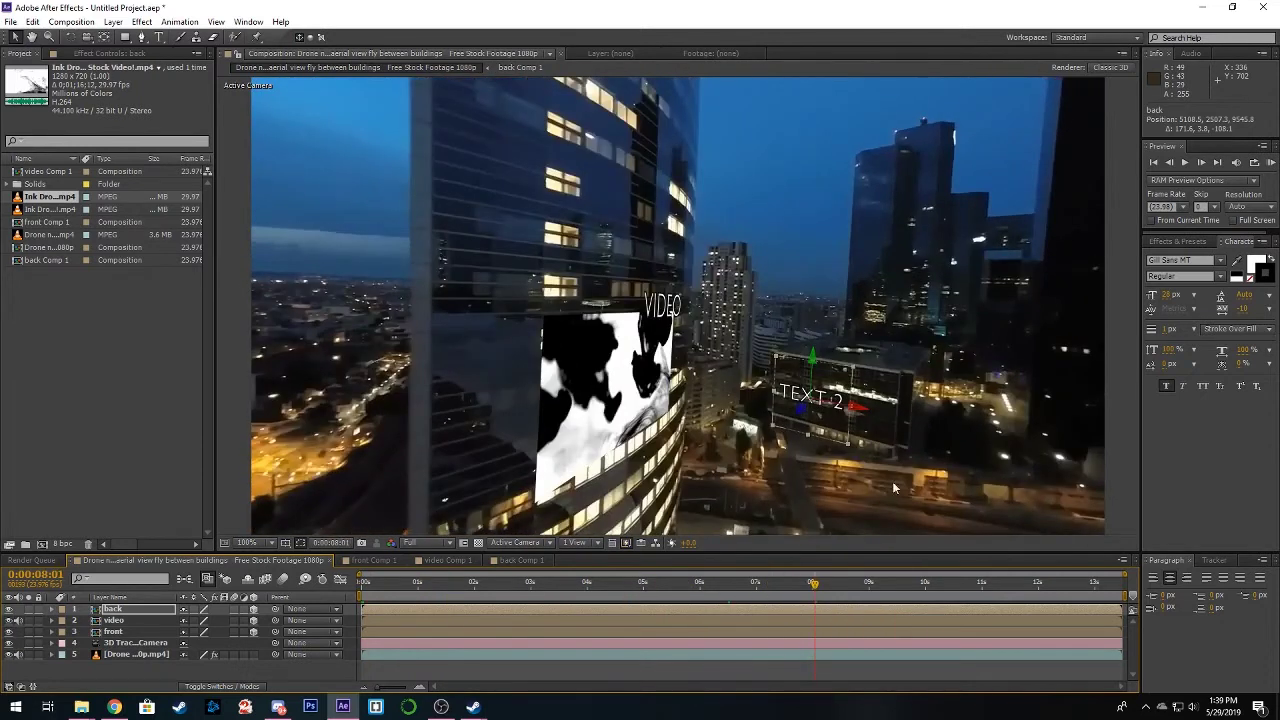
Rewind to the shot's first frame and deselect the back layer.
key(comma)
key(comma)
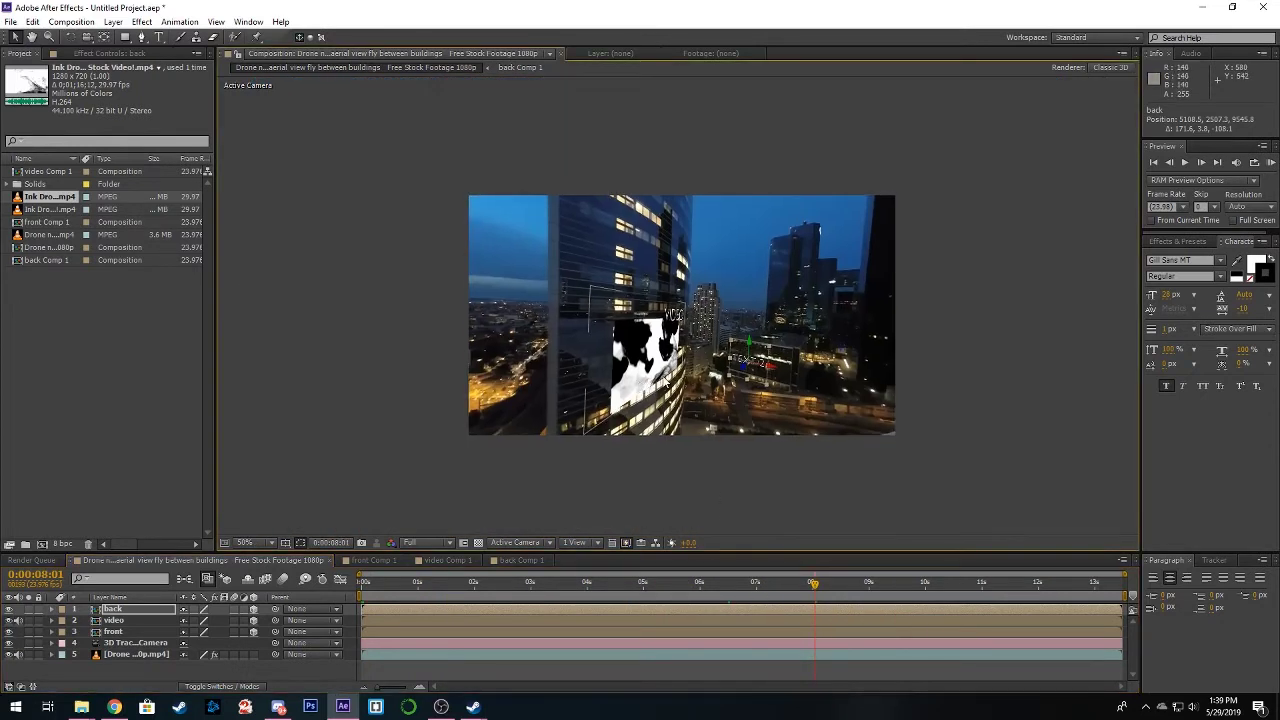
key(period)
key(period)
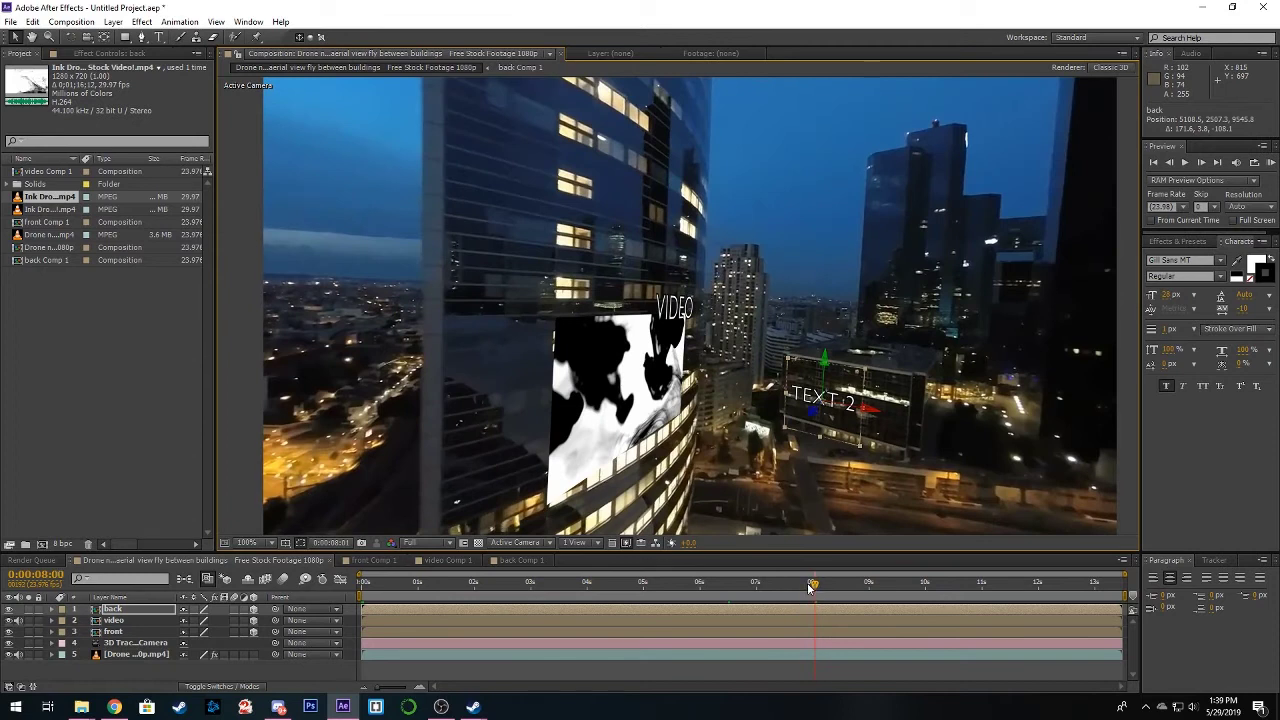
drag(810, 588, 215, 685)
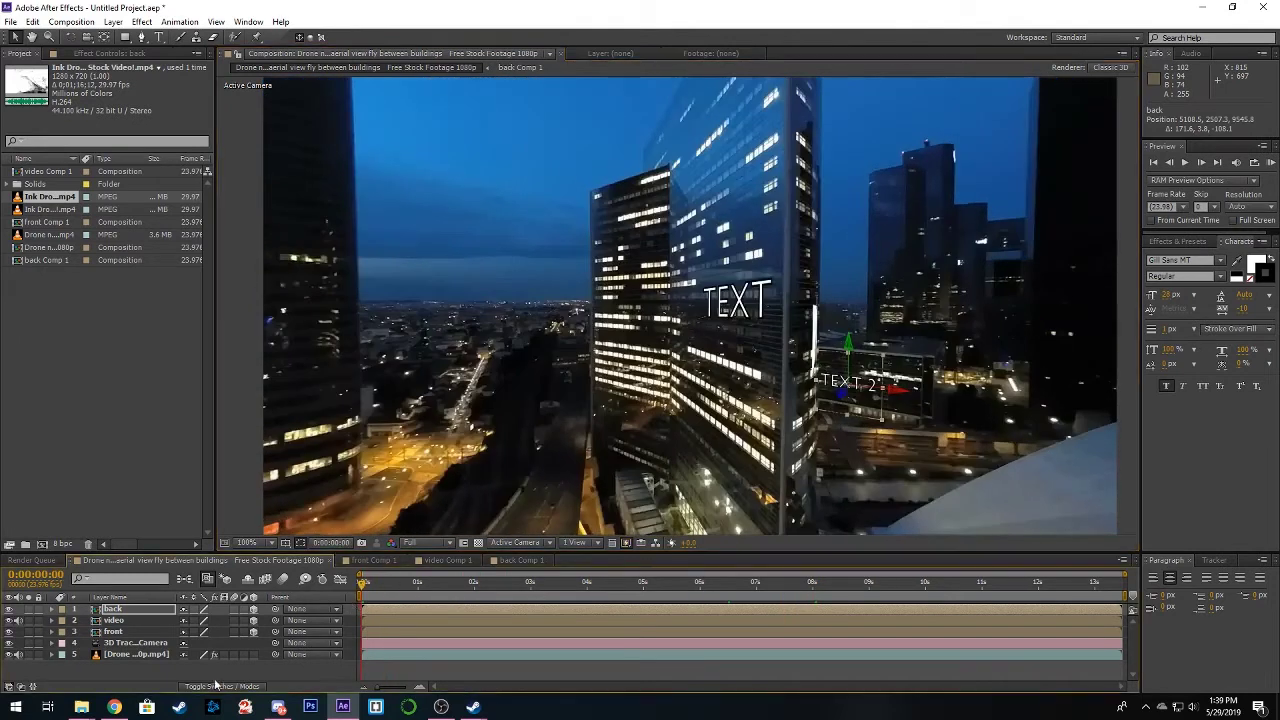
click(142, 682)
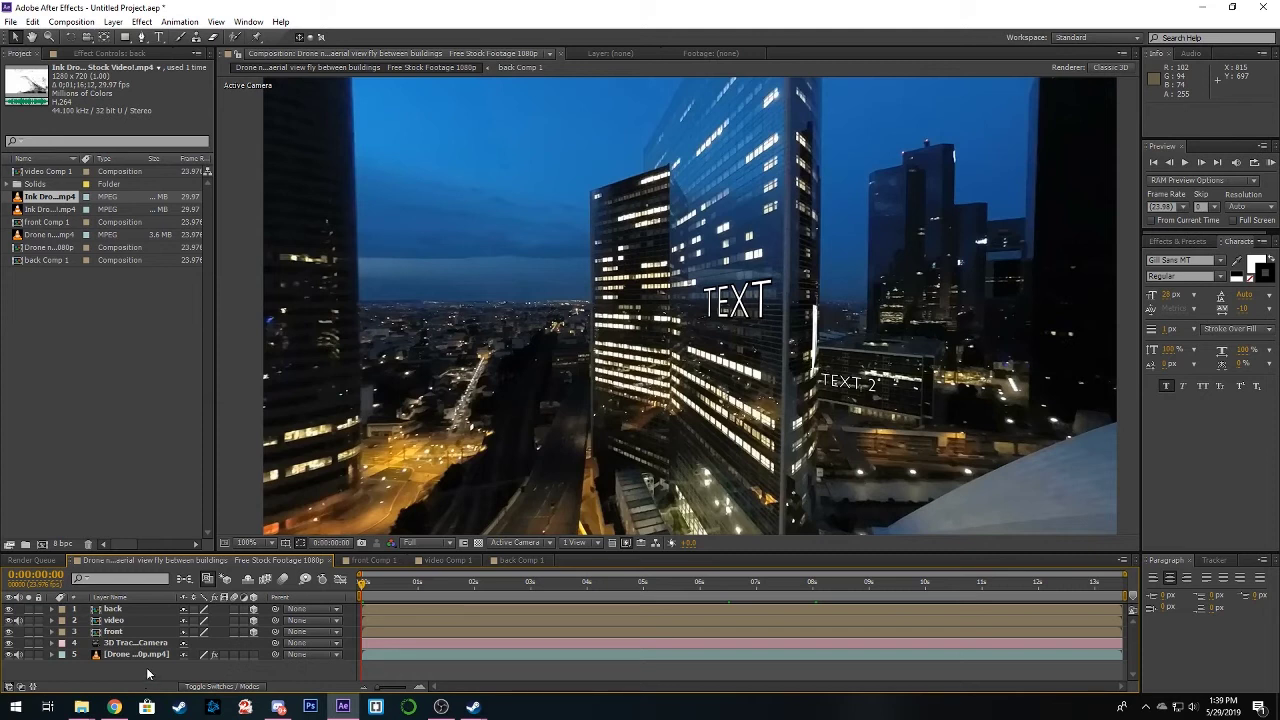
Add a new adjustment layer and apply the Ramp effect to it.
right_click(147, 674)
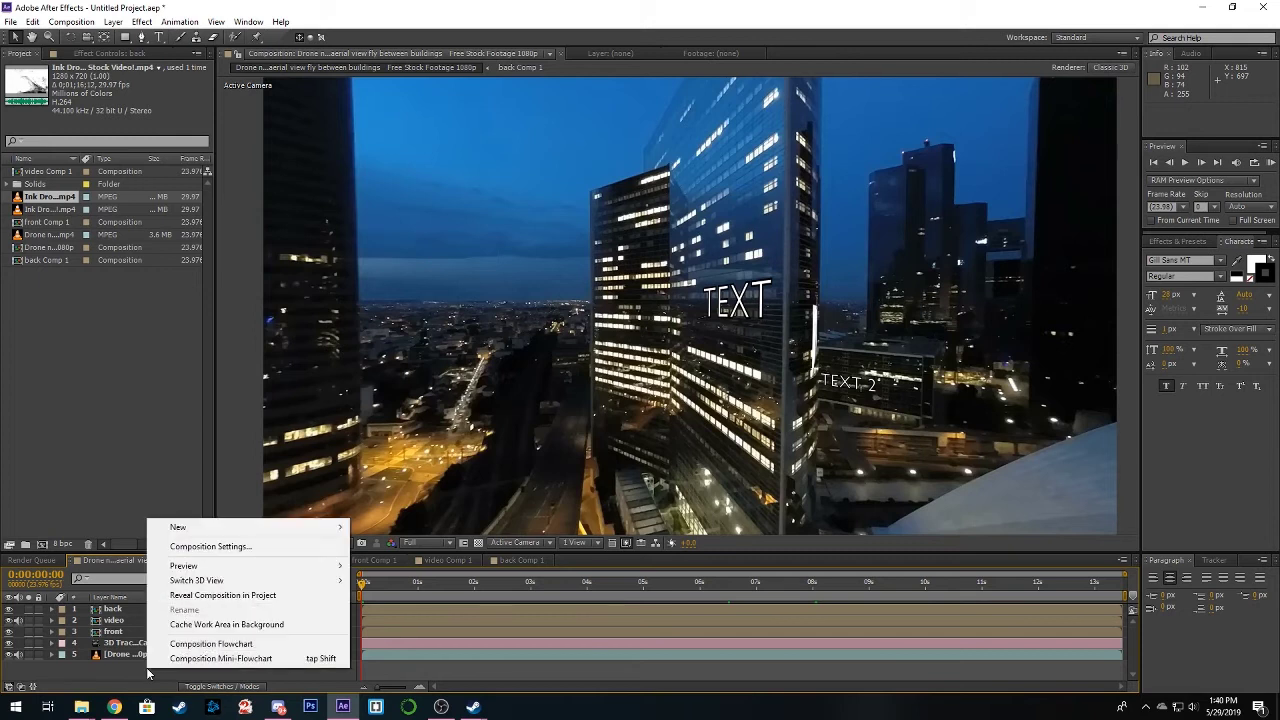
mouse_move(266, 531)
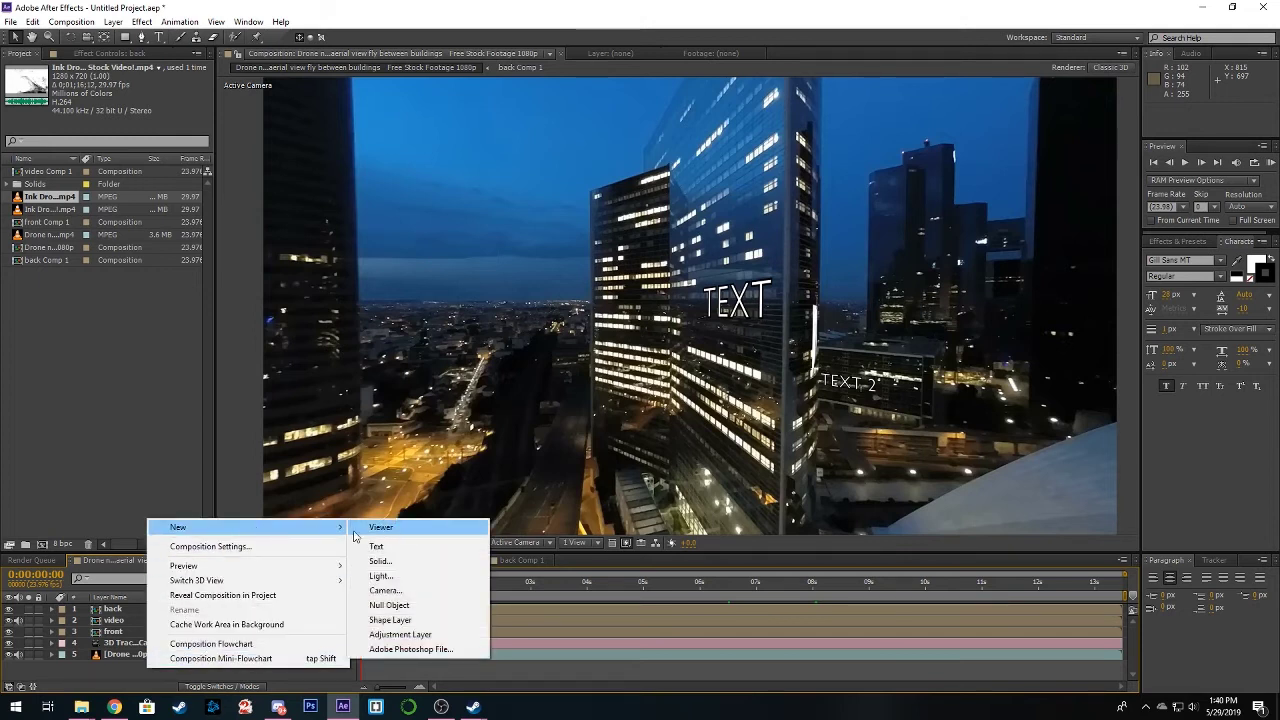
click(400, 634)
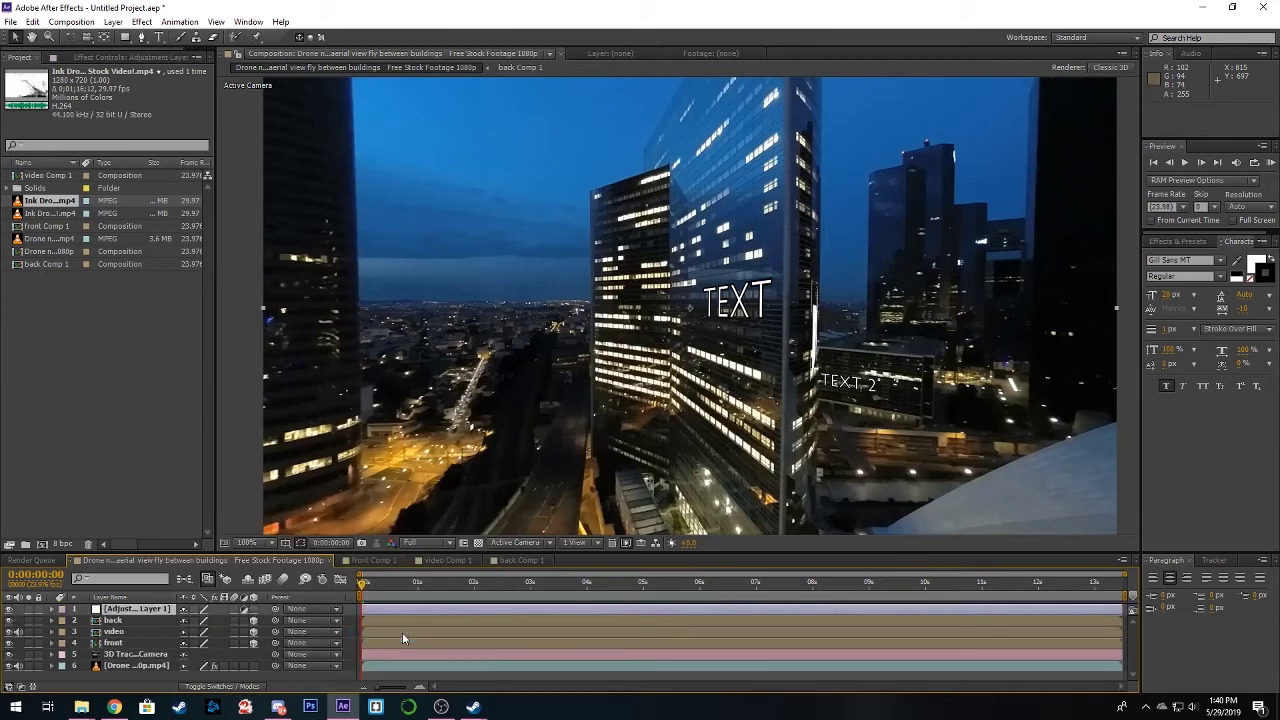
click(1180, 243)
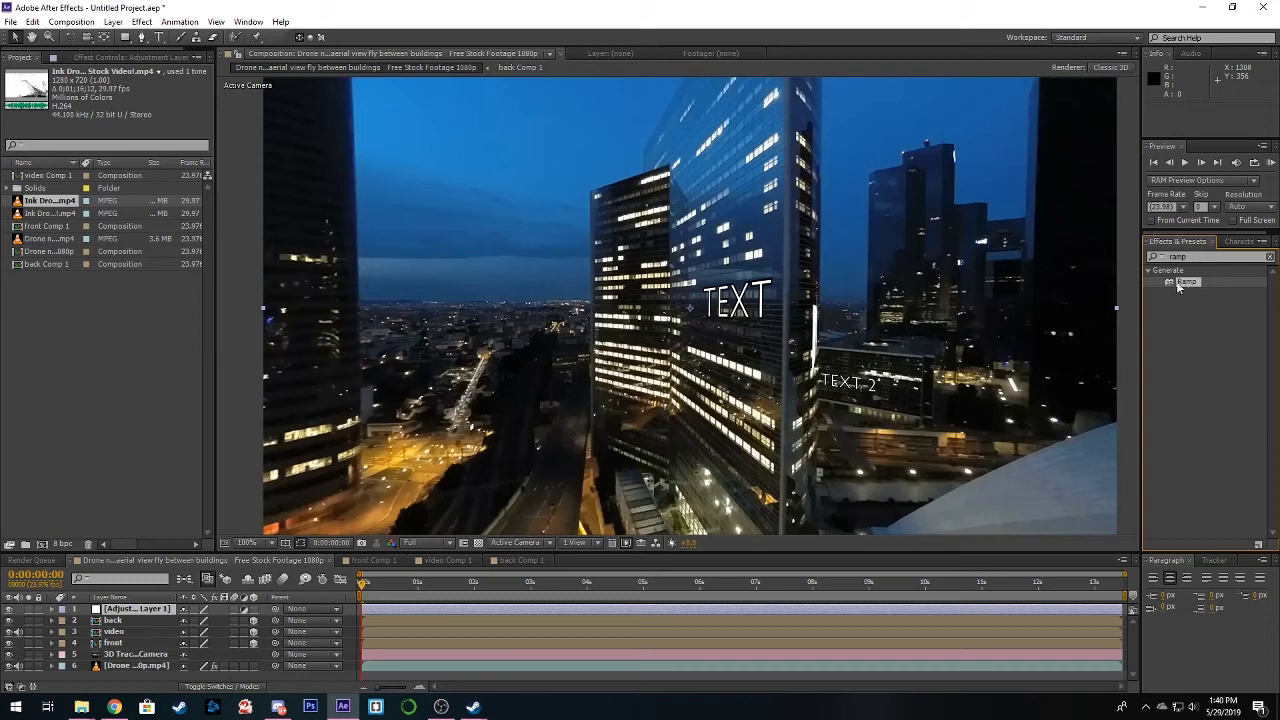
drag(1180, 287, 737, 346)
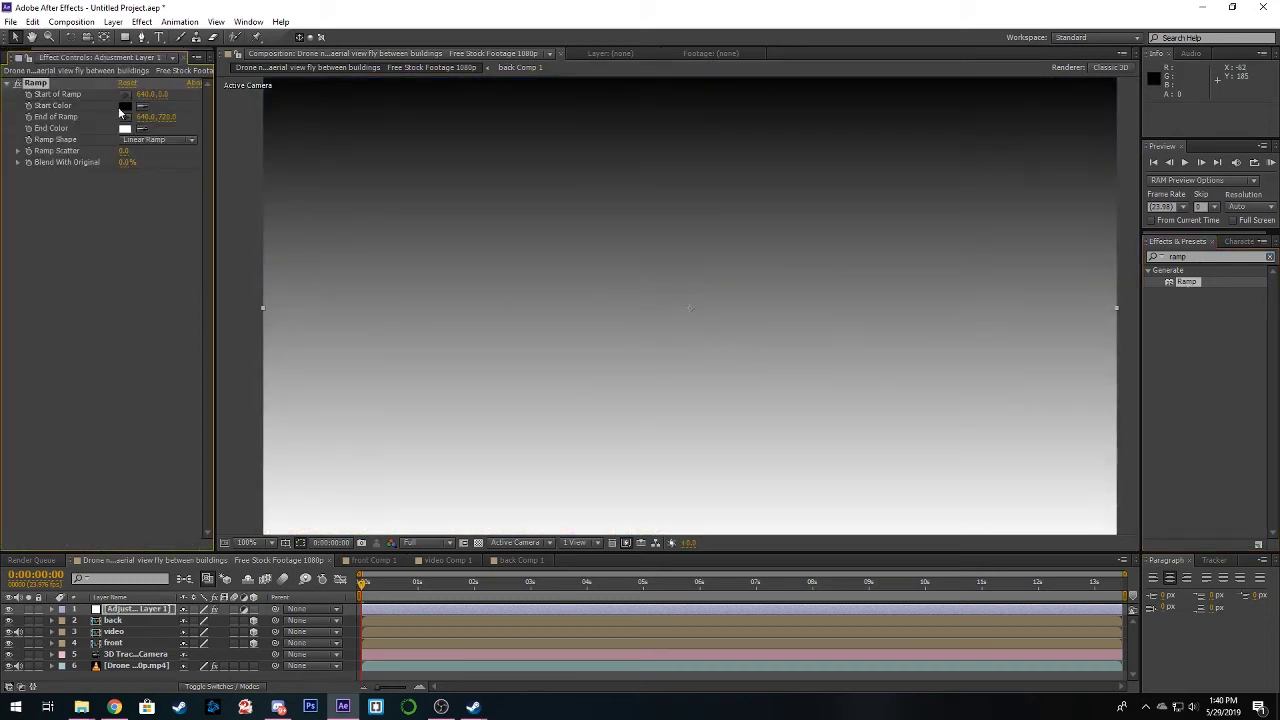
Set the Ramp's End Color to pure red FF0000.
click(125, 128)
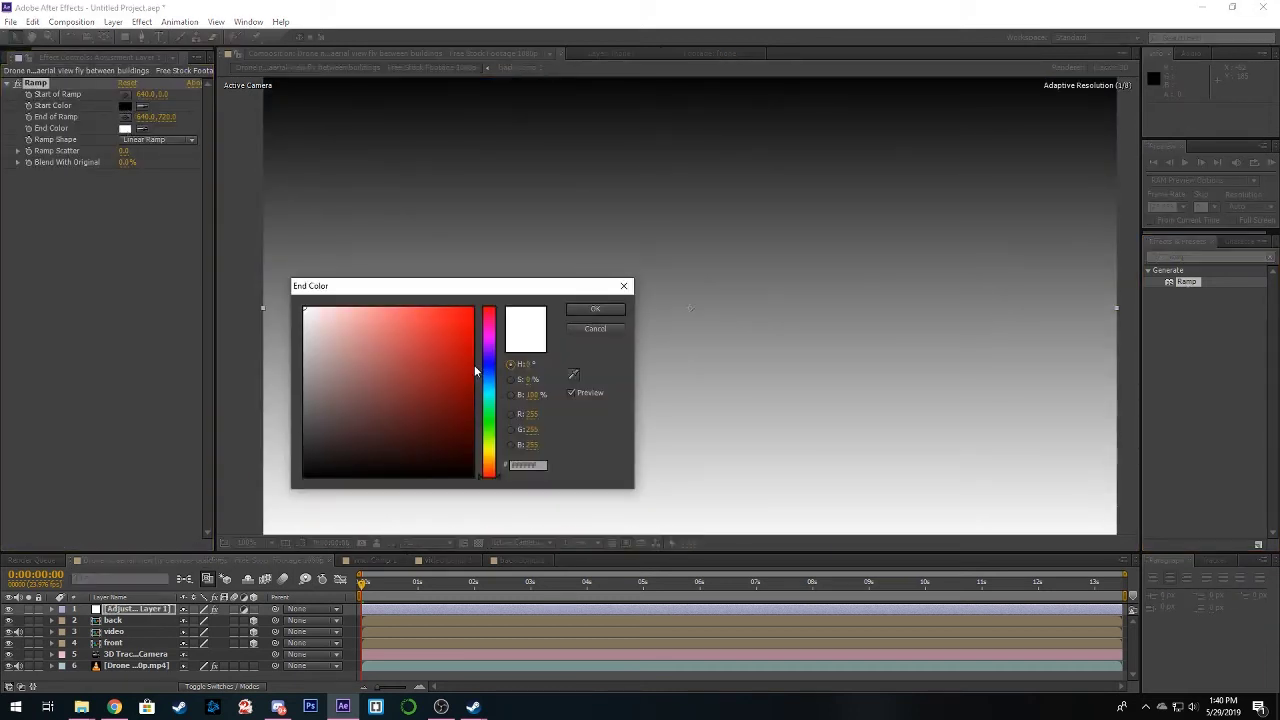
drag(491, 375, 489, 307)
click(472, 308)
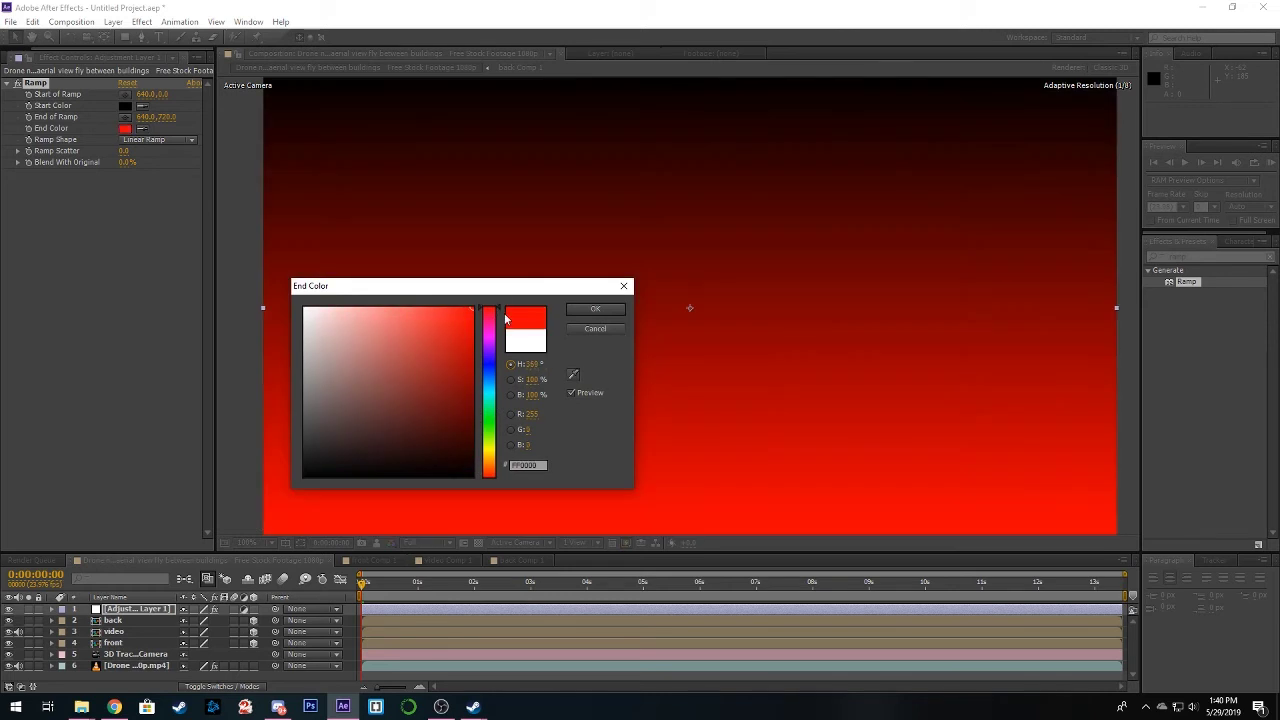
click(592, 312)
Switch the ramp layer's blending mode to Color, after briefly trying Add.
right_click(594, 309)
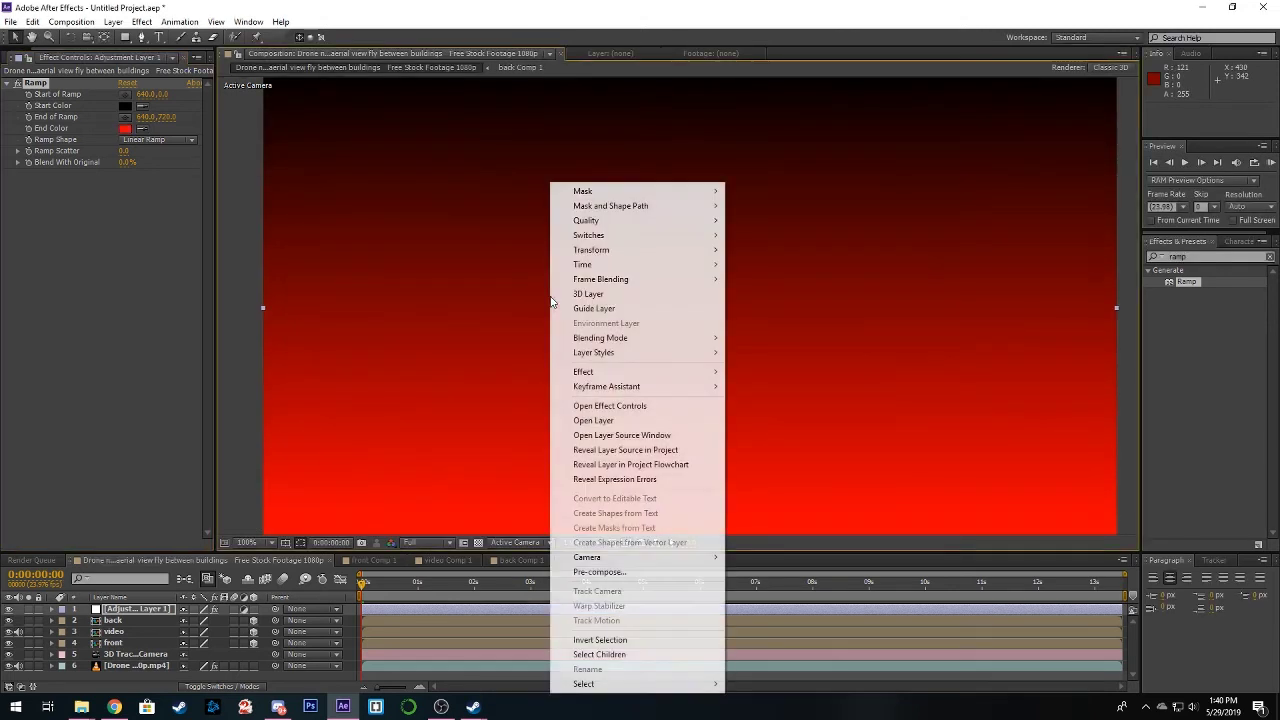
mouse_move(655, 338)
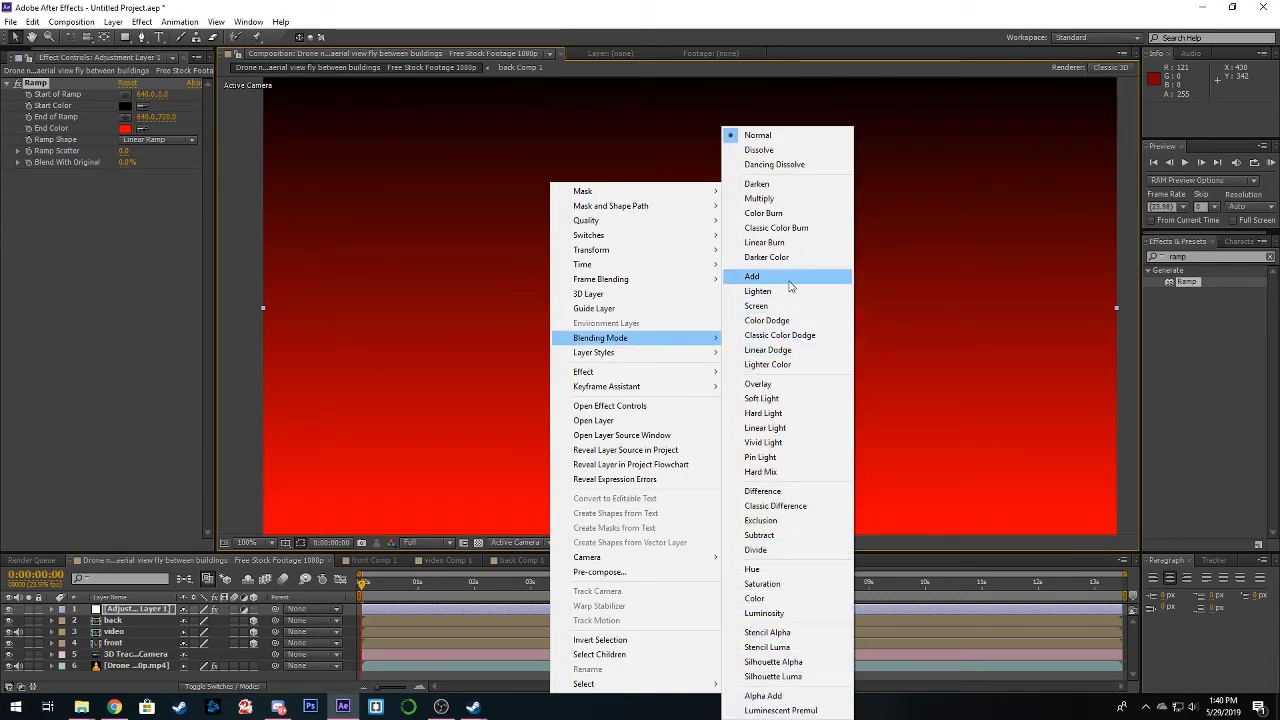
click(758, 276)
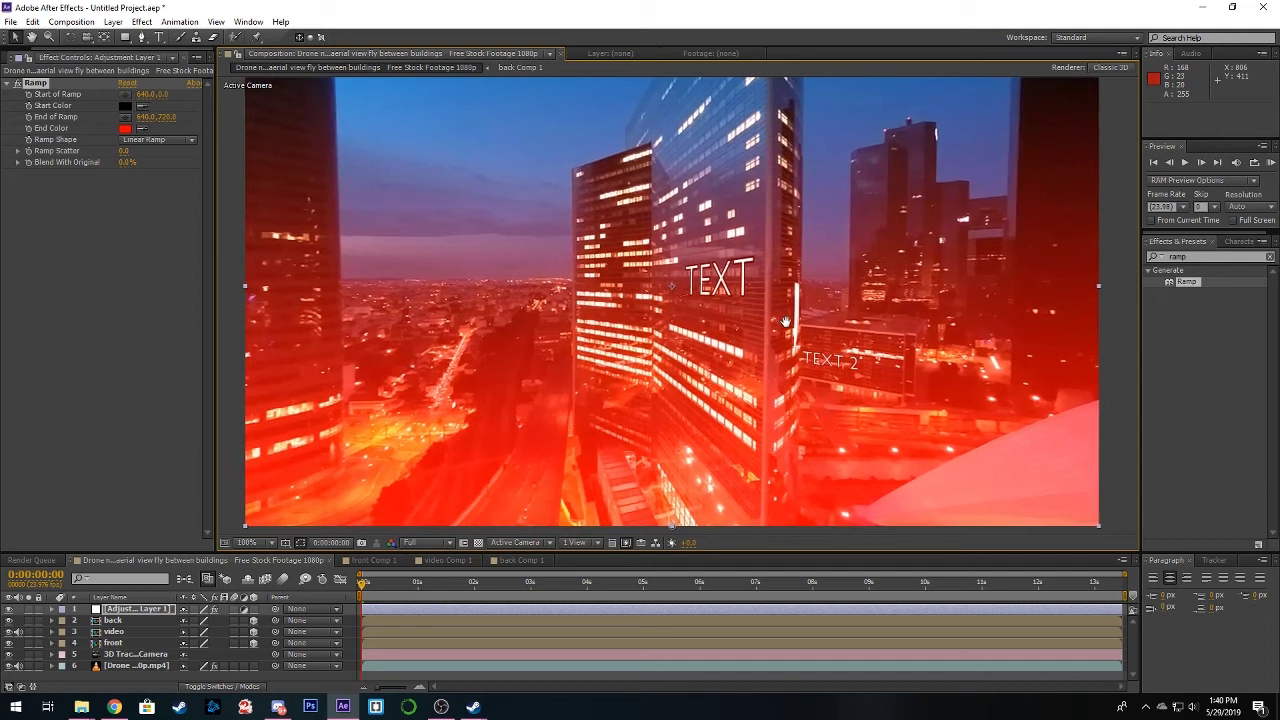
right_click(506, 299)
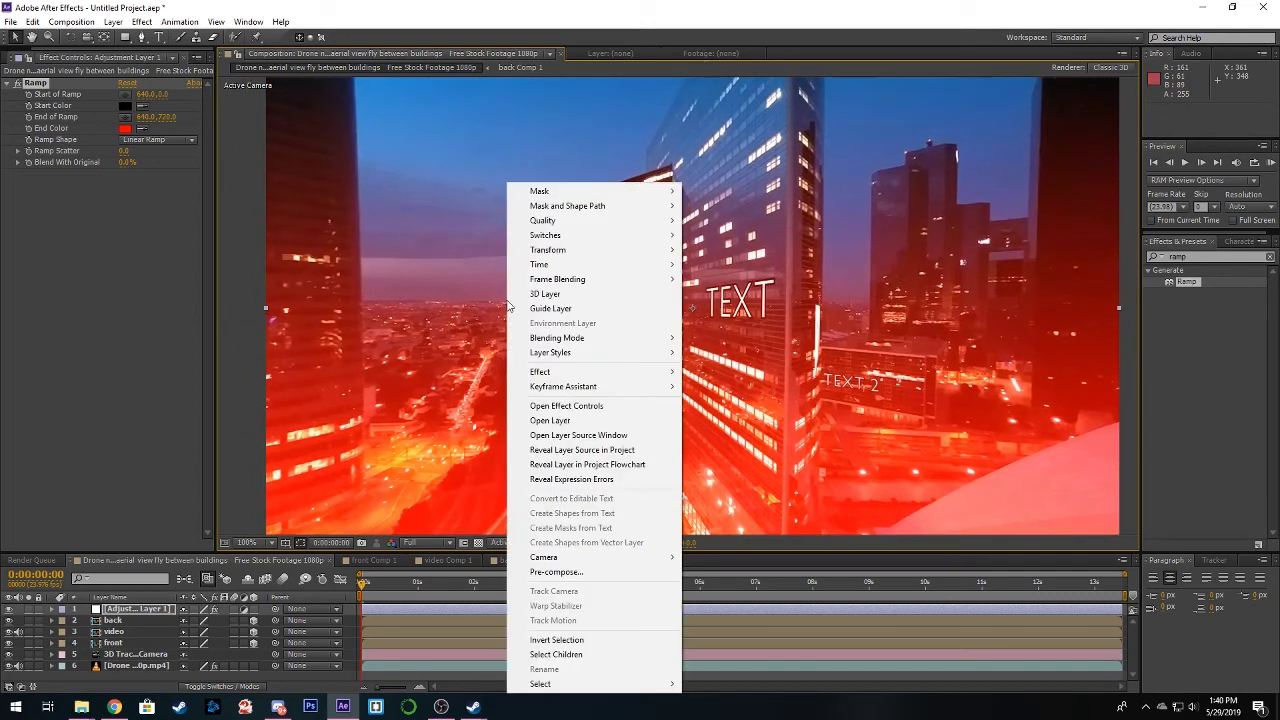
mouse_move(650, 267)
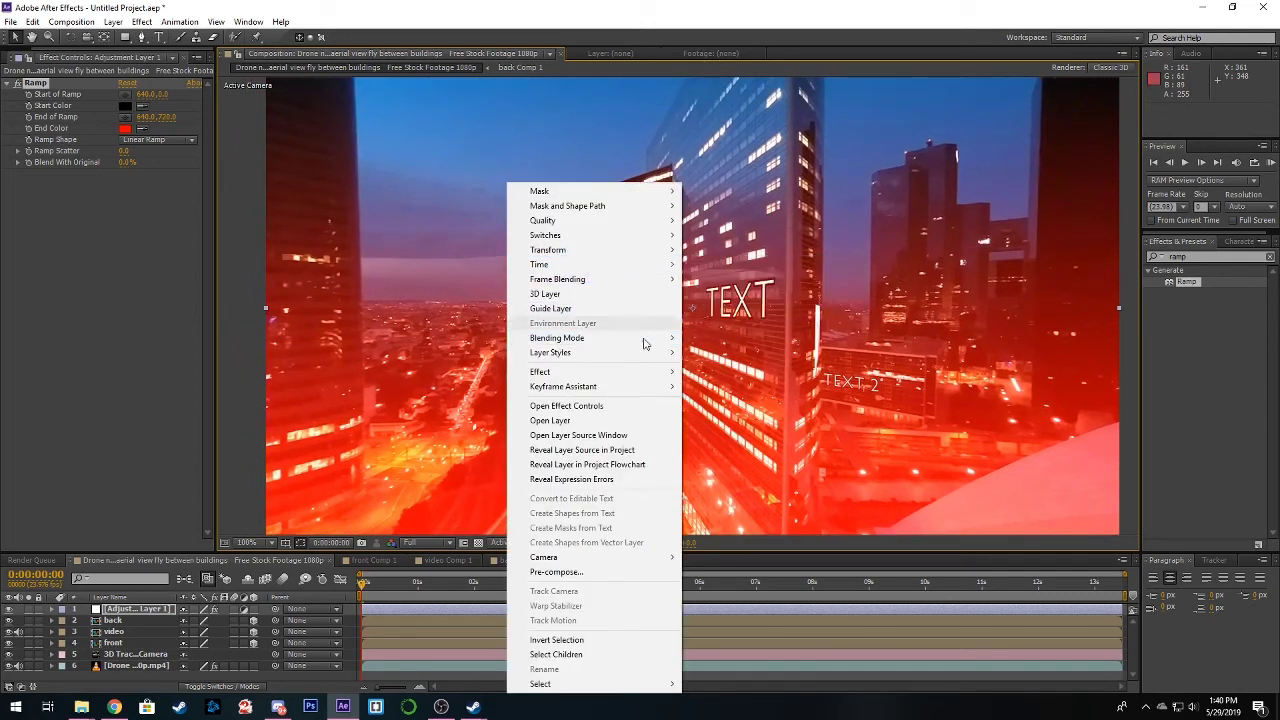
mouse_move(647, 345)
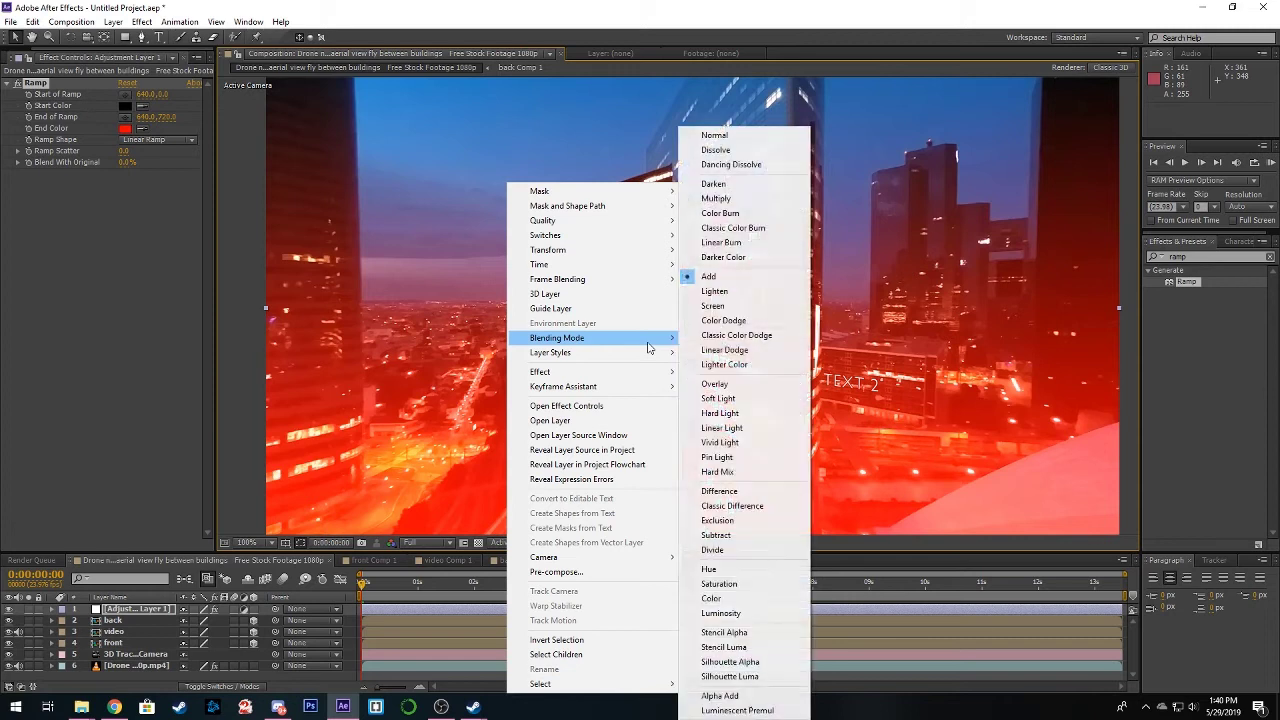
click(742, 600)
Raise the Ramp's Blend With Original to about 30%.
drag(770, 412, 752, 402)
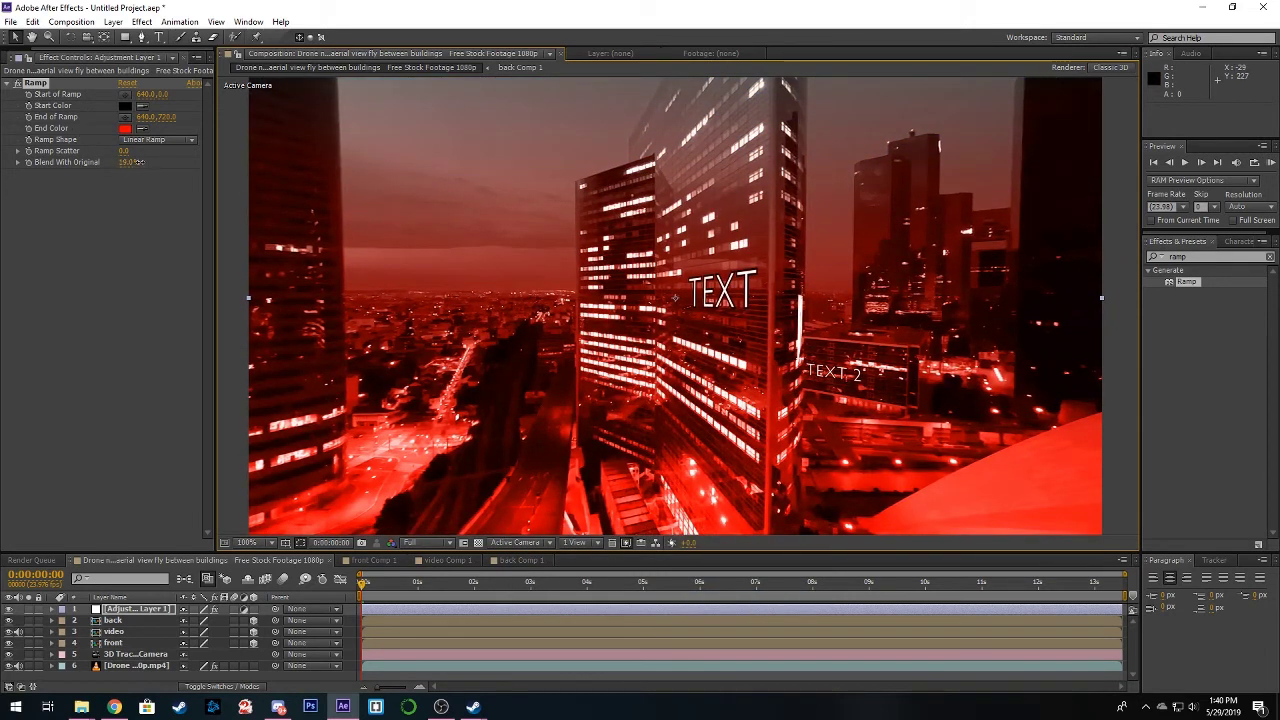
drag(139, 161, 143, 161)
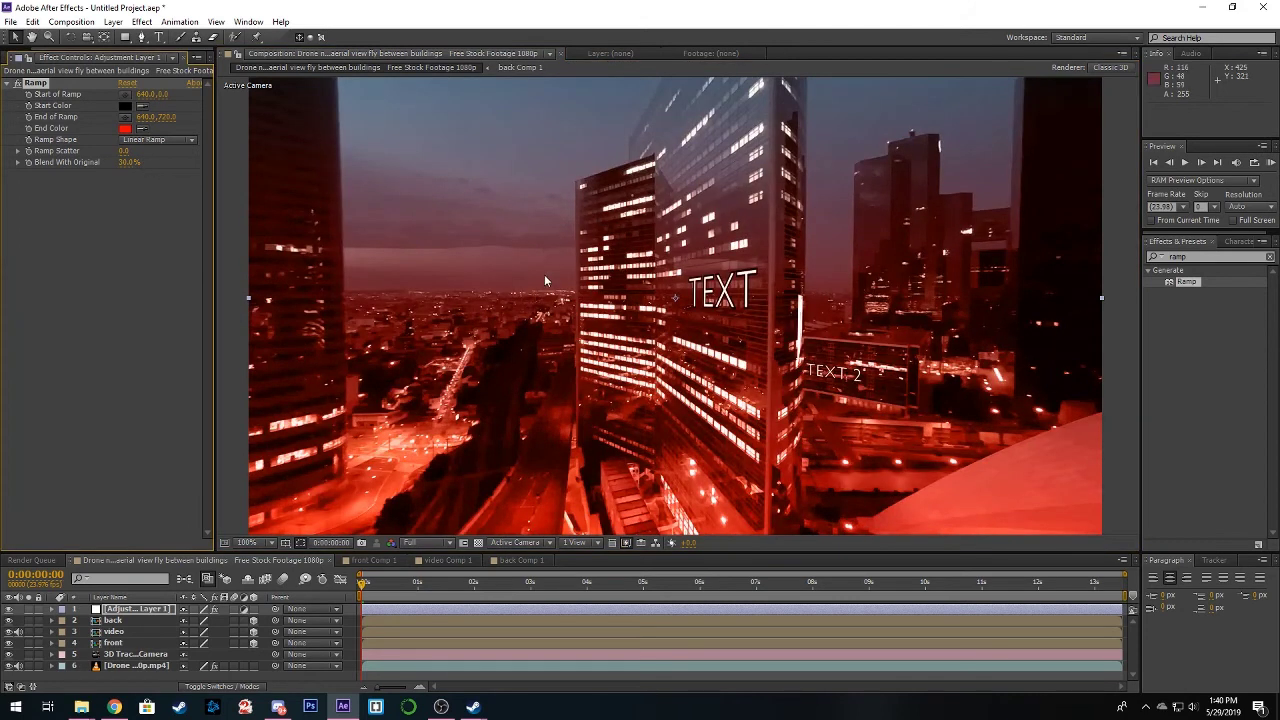
drag(544, 274, 518, 262)
drag(572, 380, 597, 406)
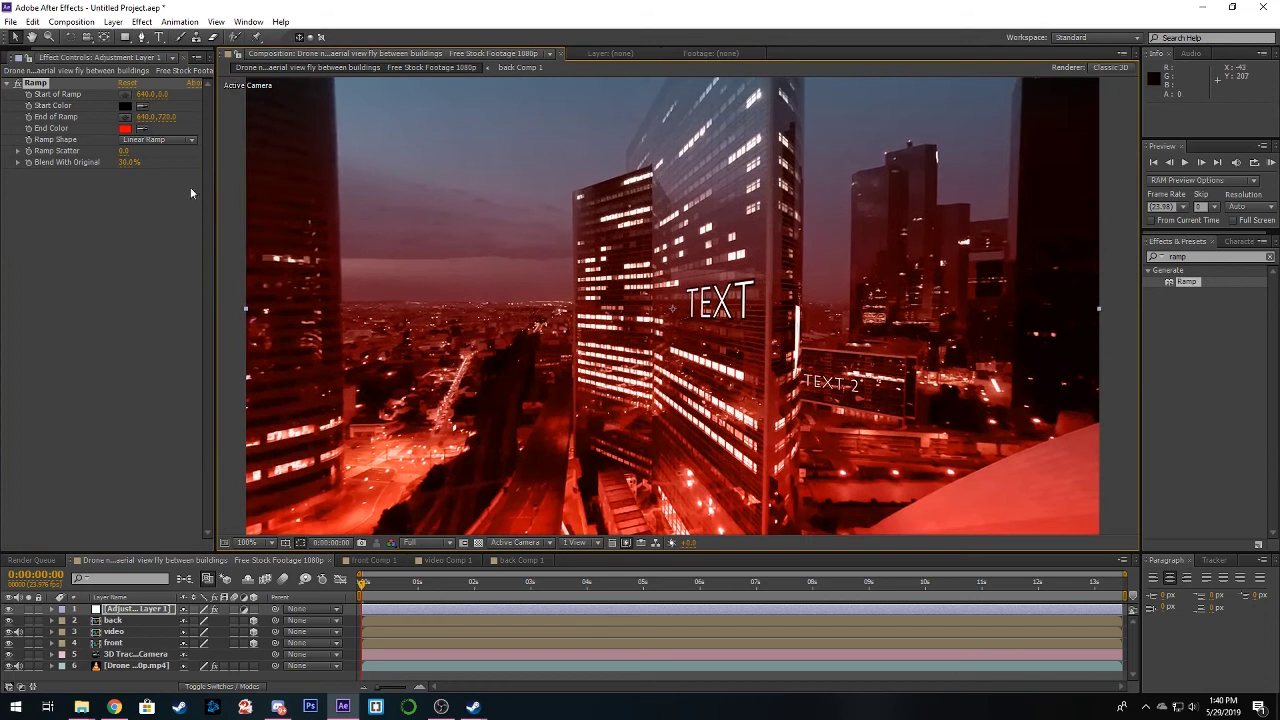
click(125, 129)
Darken the ramp's red end colour and check the tint later in the shot.
drag(460, 357, 485, 375)
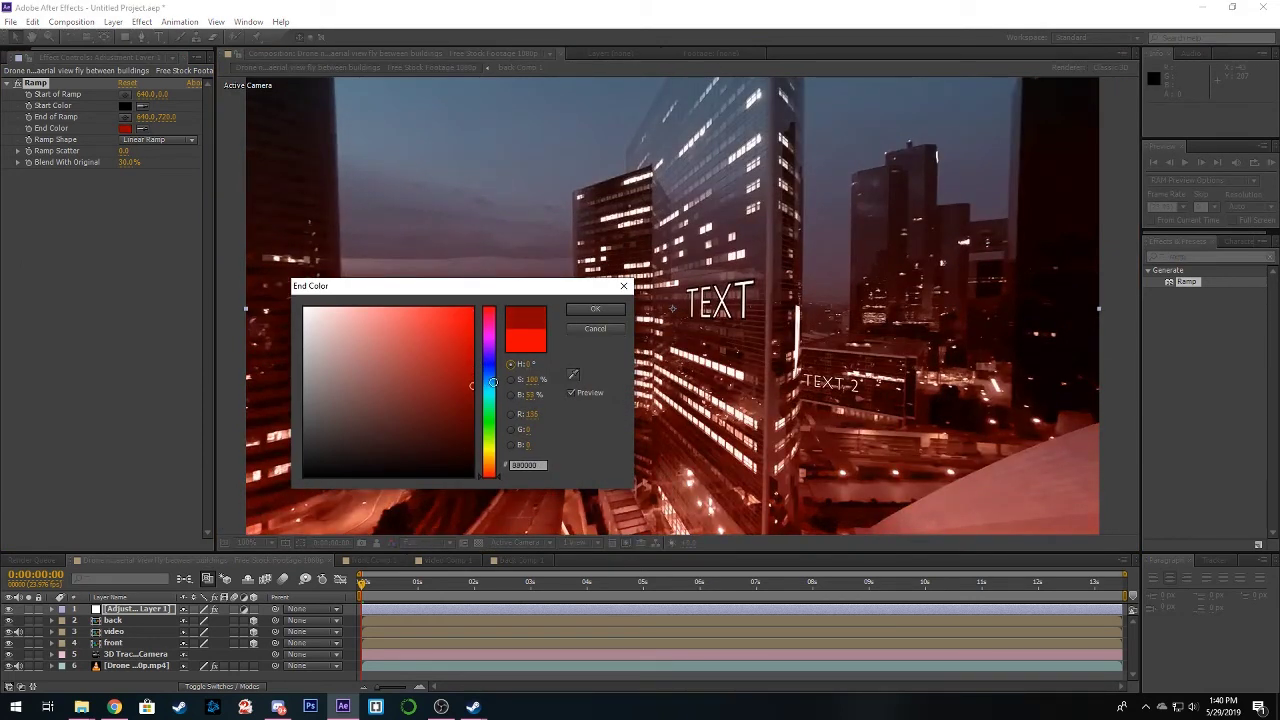
click(596, 310)
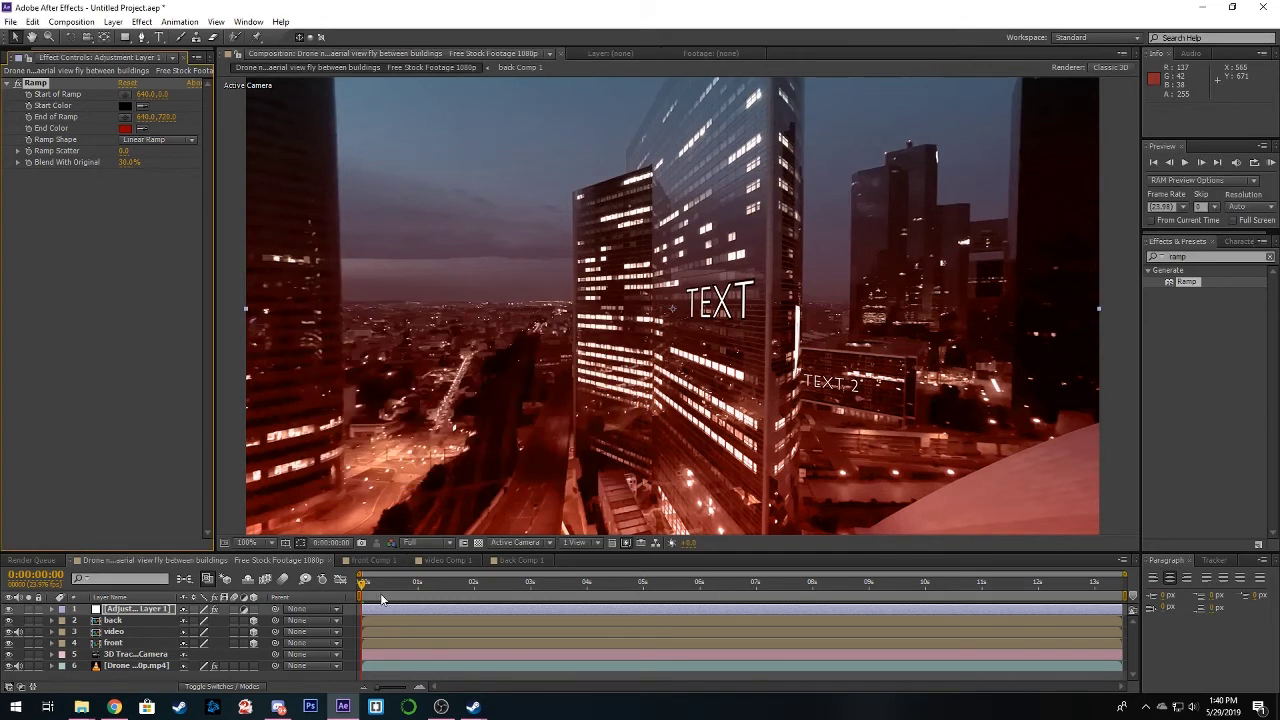
mouse_move(362, 590)
mouse_down()
mouse_move(784, 588)
mouse_move(809, 609)
mouse_move(383, 590)
mouse_up()
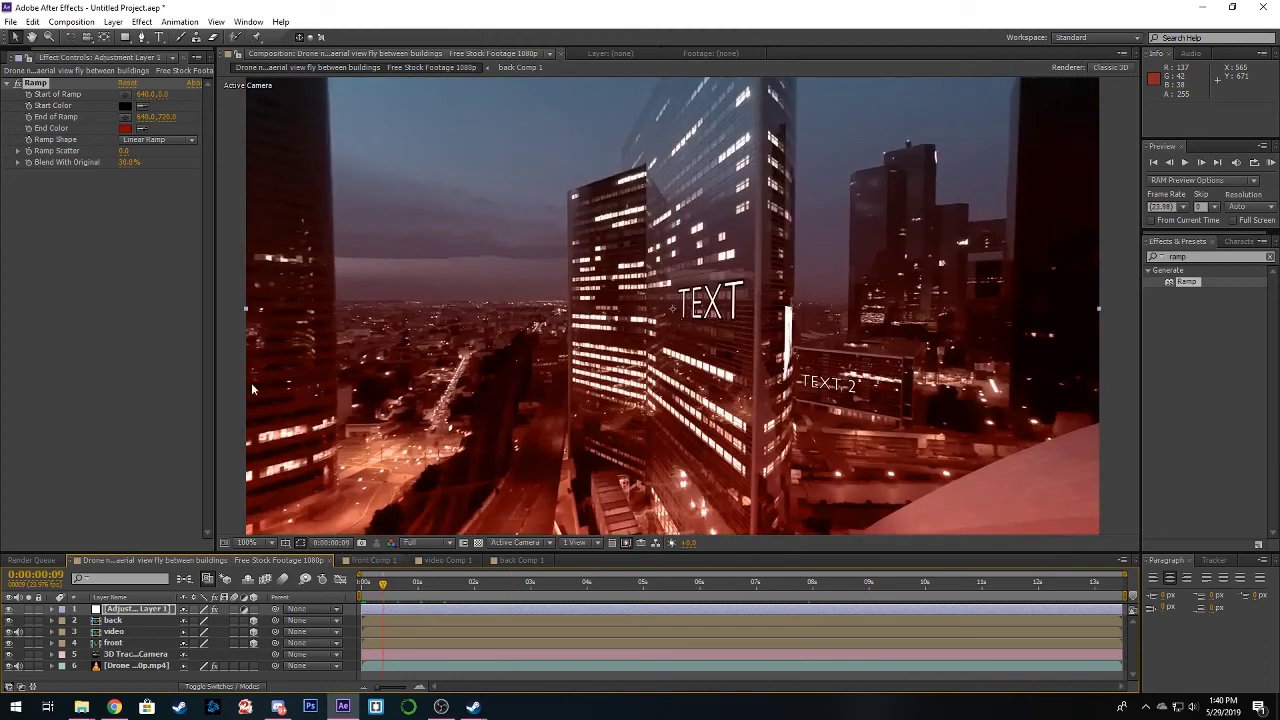
Change the ramp's end colour to a dark green and preview the green-tinted shot.
click(124, 128)
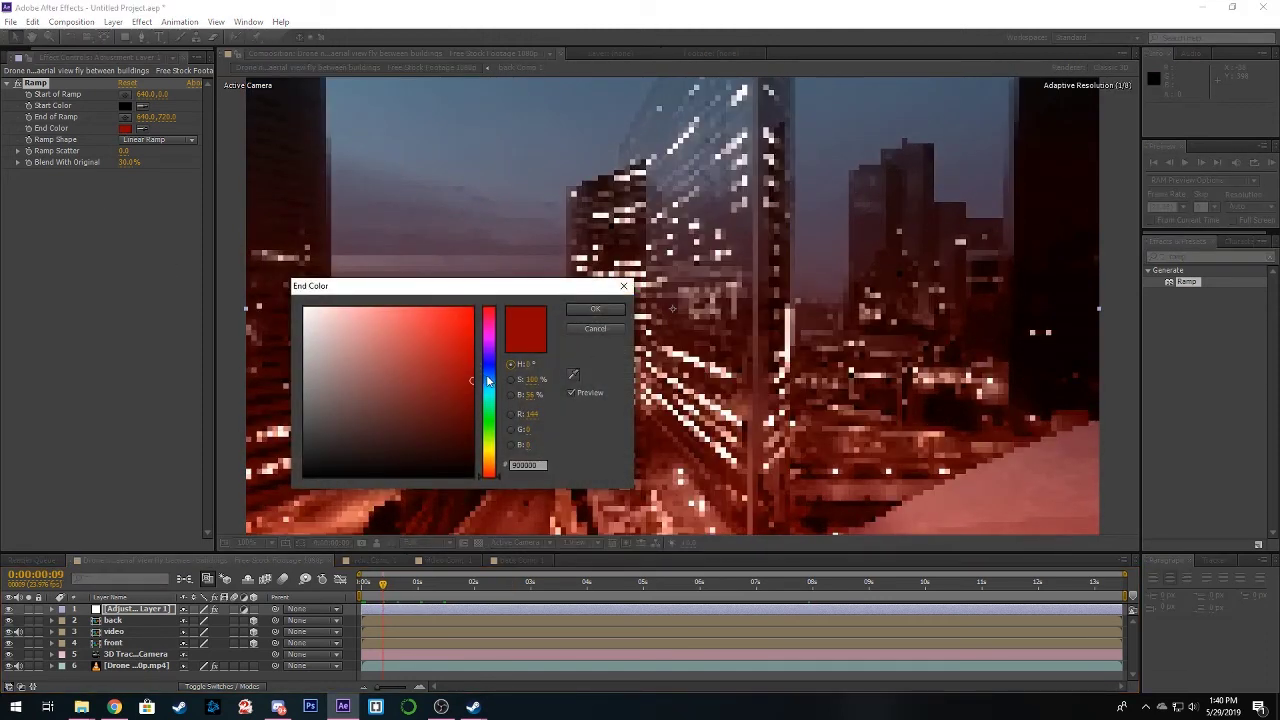
drag(488, 380, 490, 410)
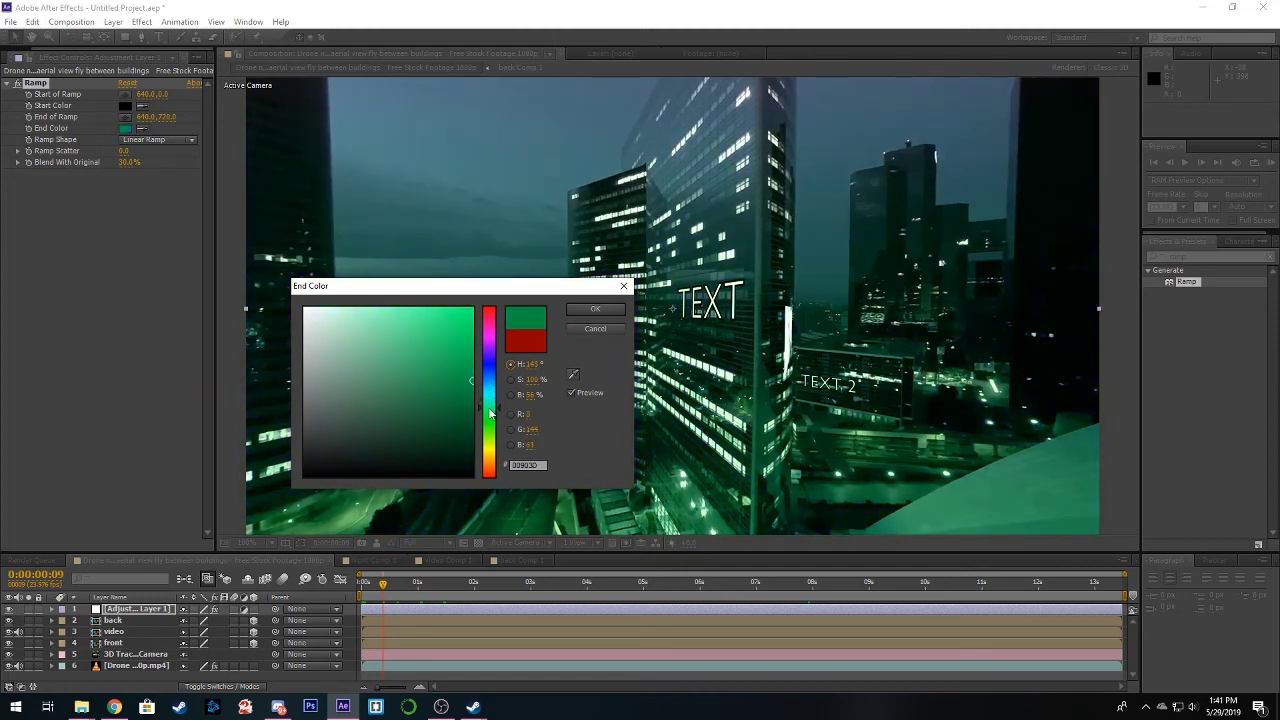
click(596, 312)
click(1271, 163)
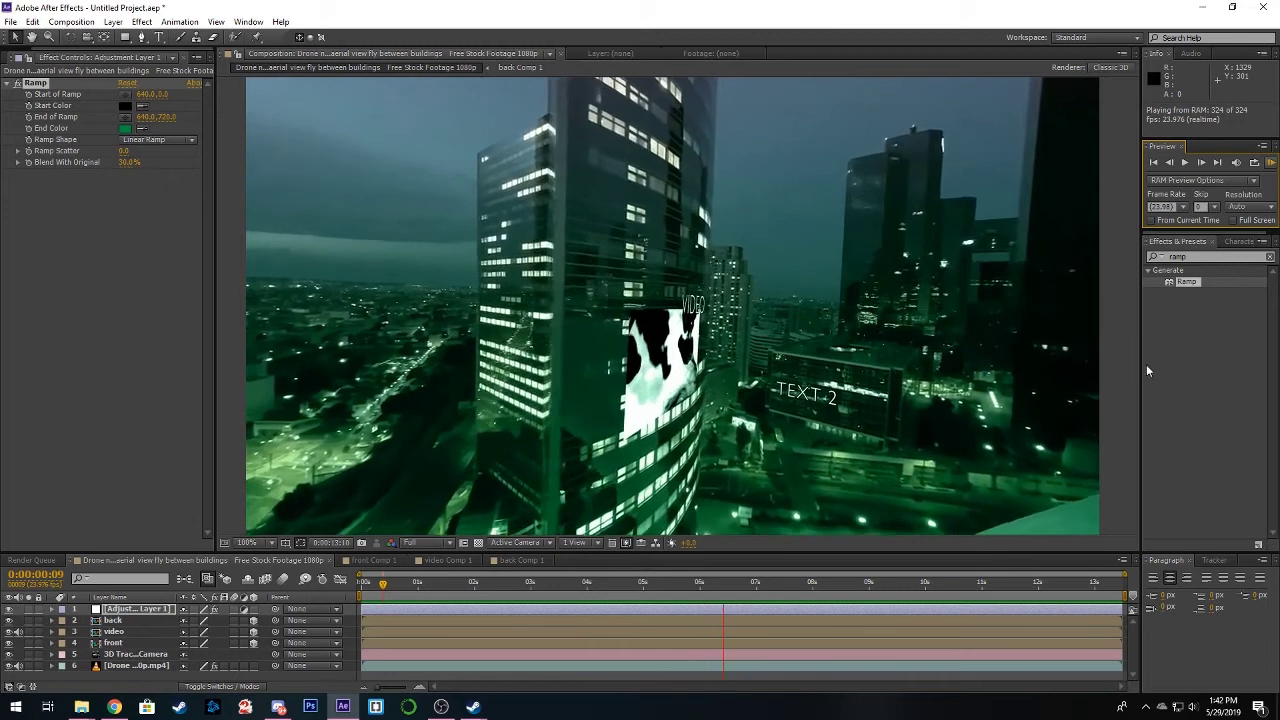
At about 7 s, nudge the ink-drop VIDEO layer slightly right on the tower face, then rewind to 0.
click(1265, 164)
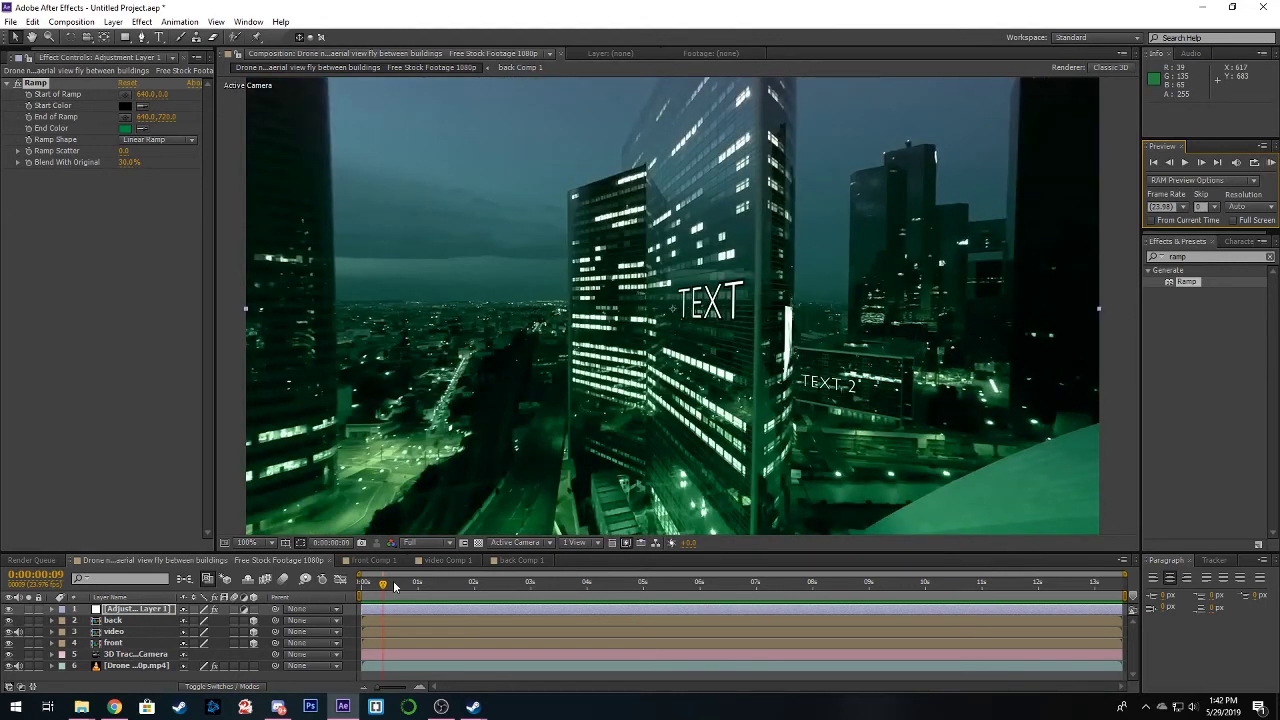
drag(395, 587, 809, 587)
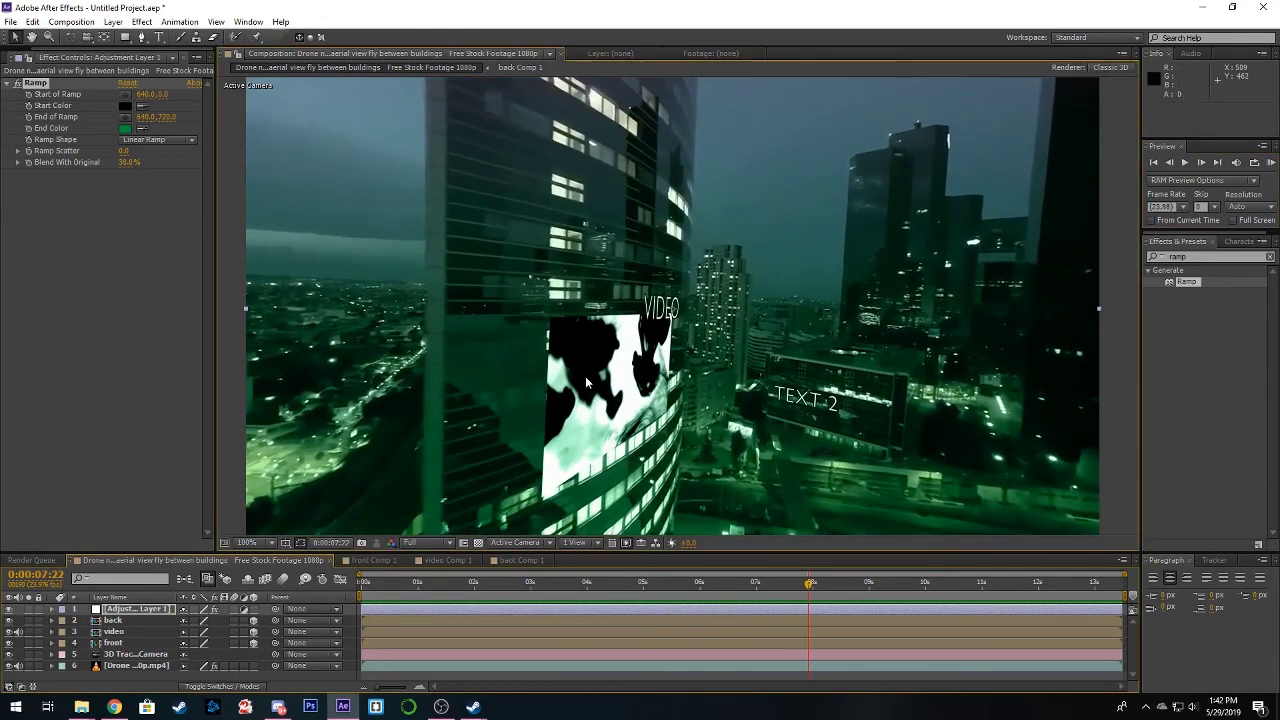
click(115, 632)
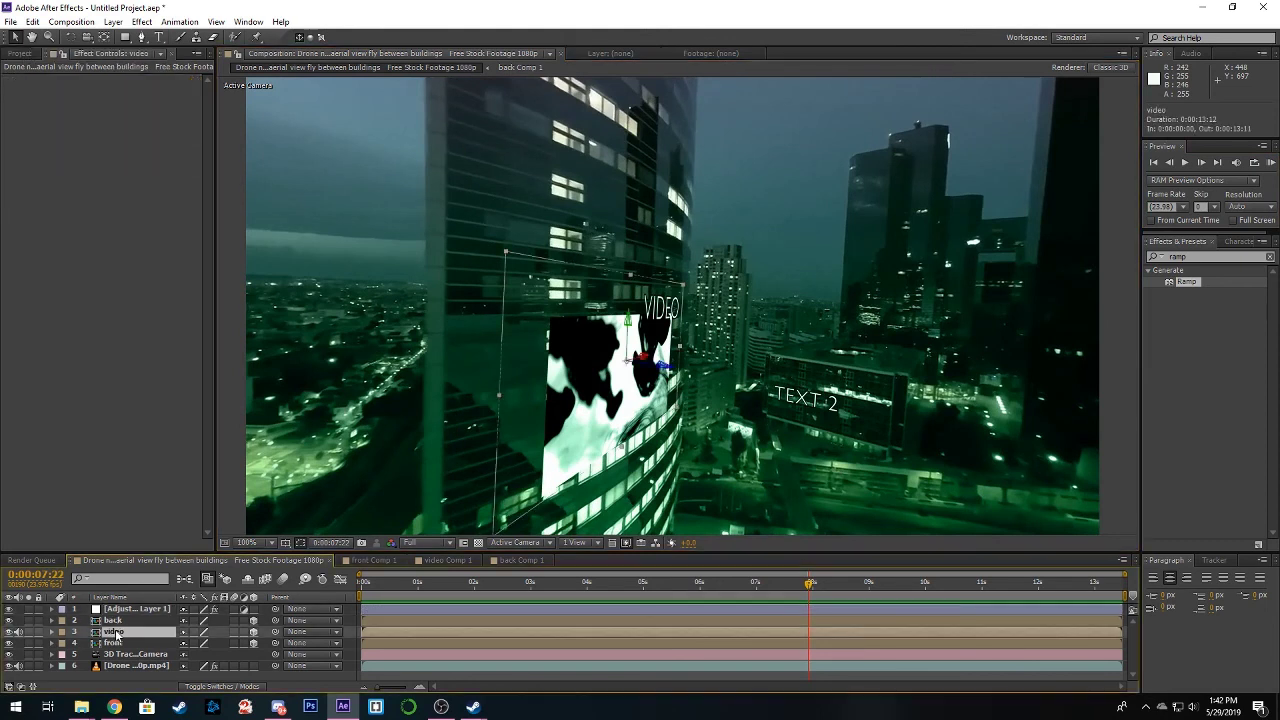
drag(672, 368, 705, 376)
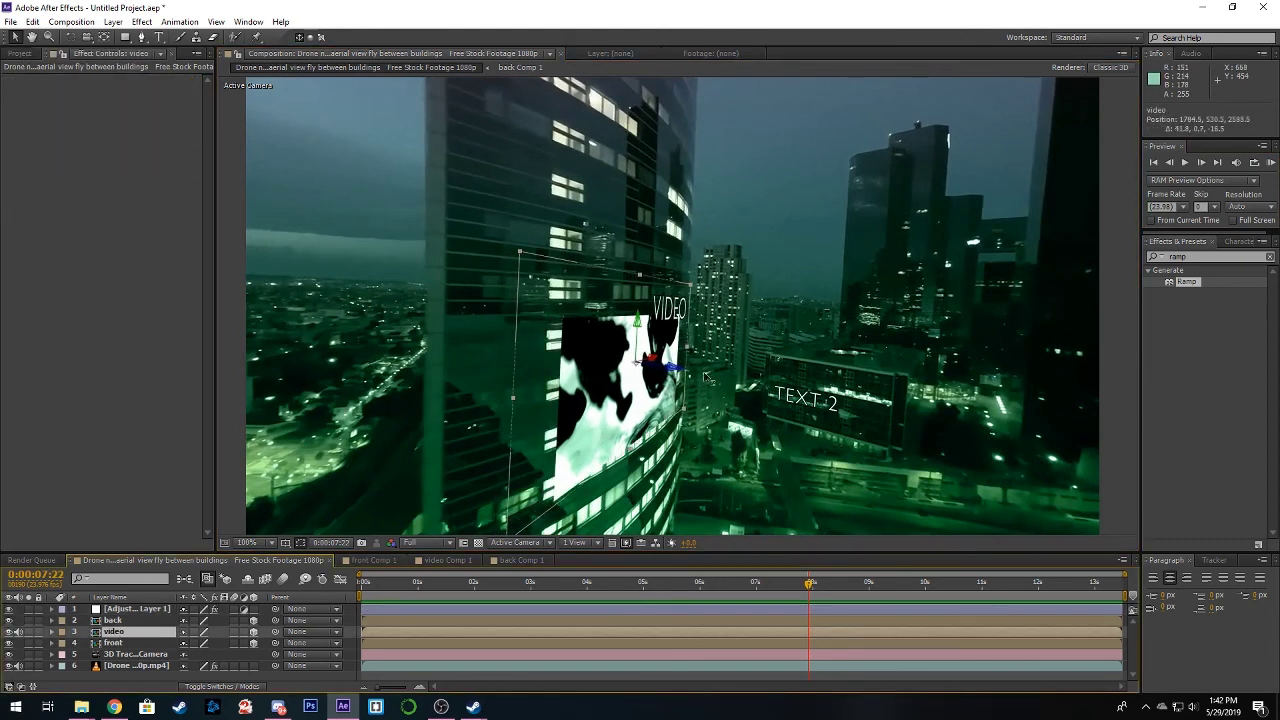
mouse_move(809, 584)
mouse_down()
mouse_move(435, 588)
mouse_move(955, 582)
mouse_move(813, 584)
mouse_up()
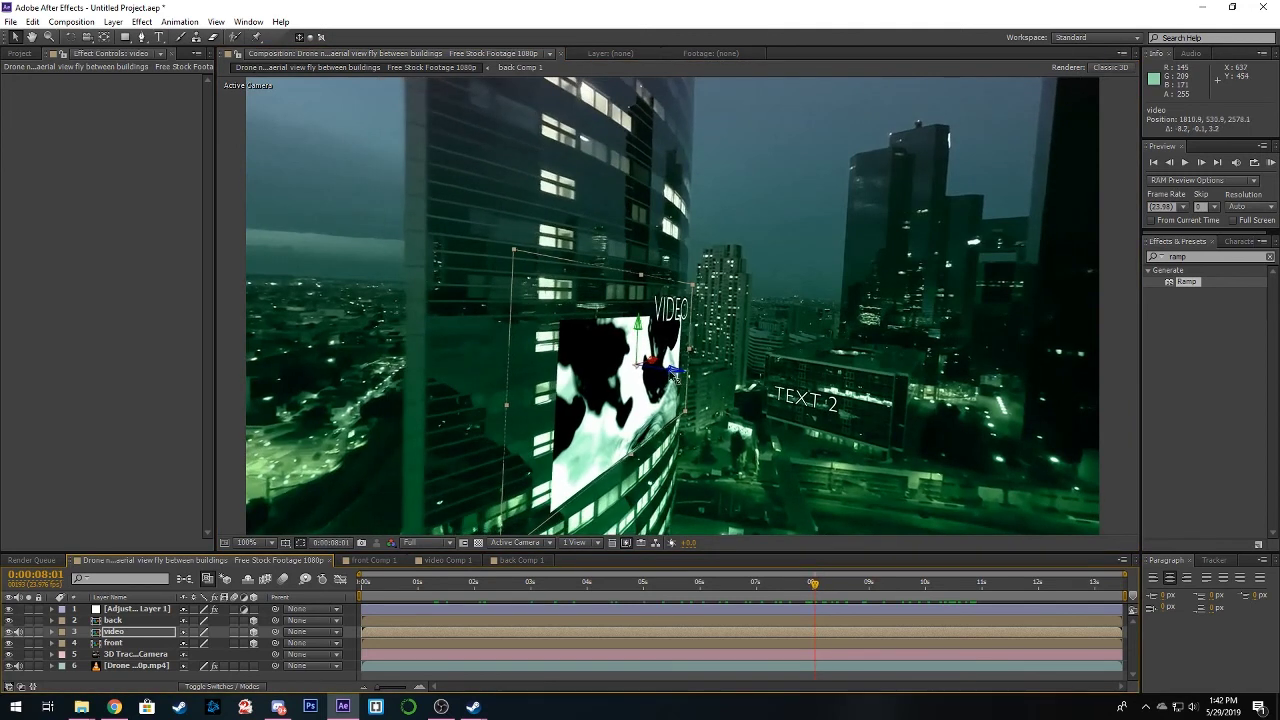
drag(797, 589, 360, 590)
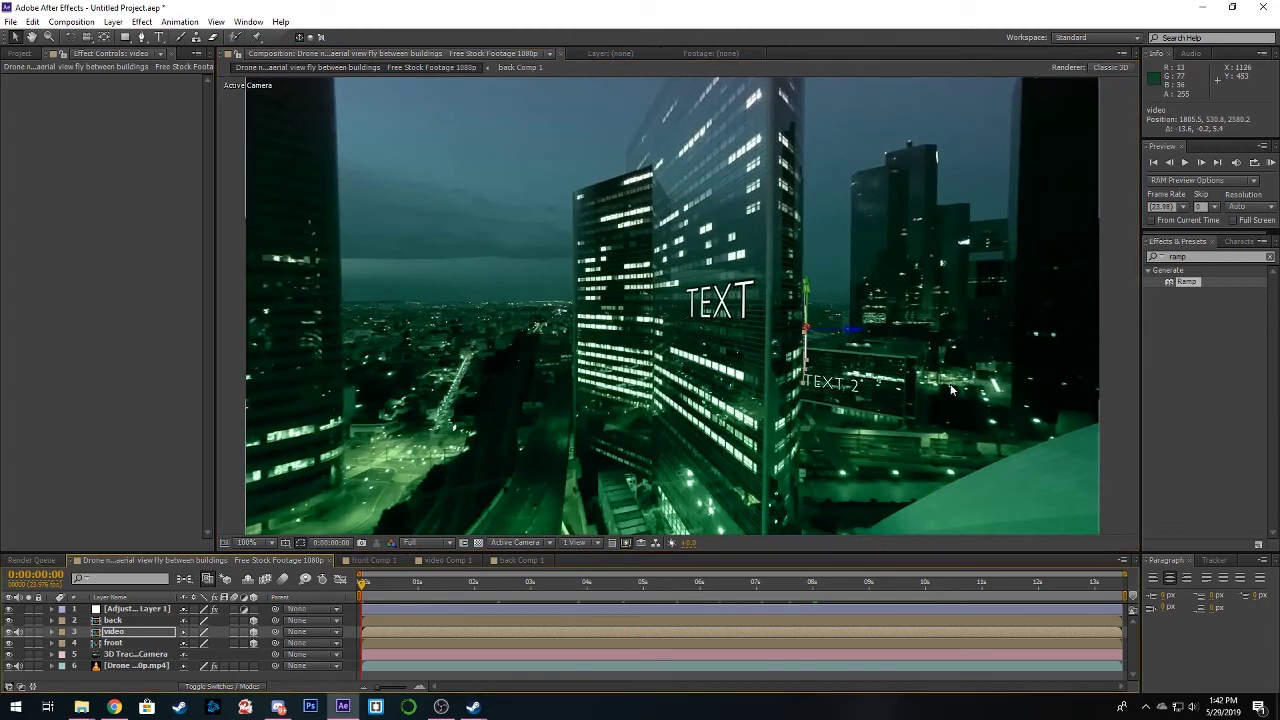
drag(362, 590, 857, 586)
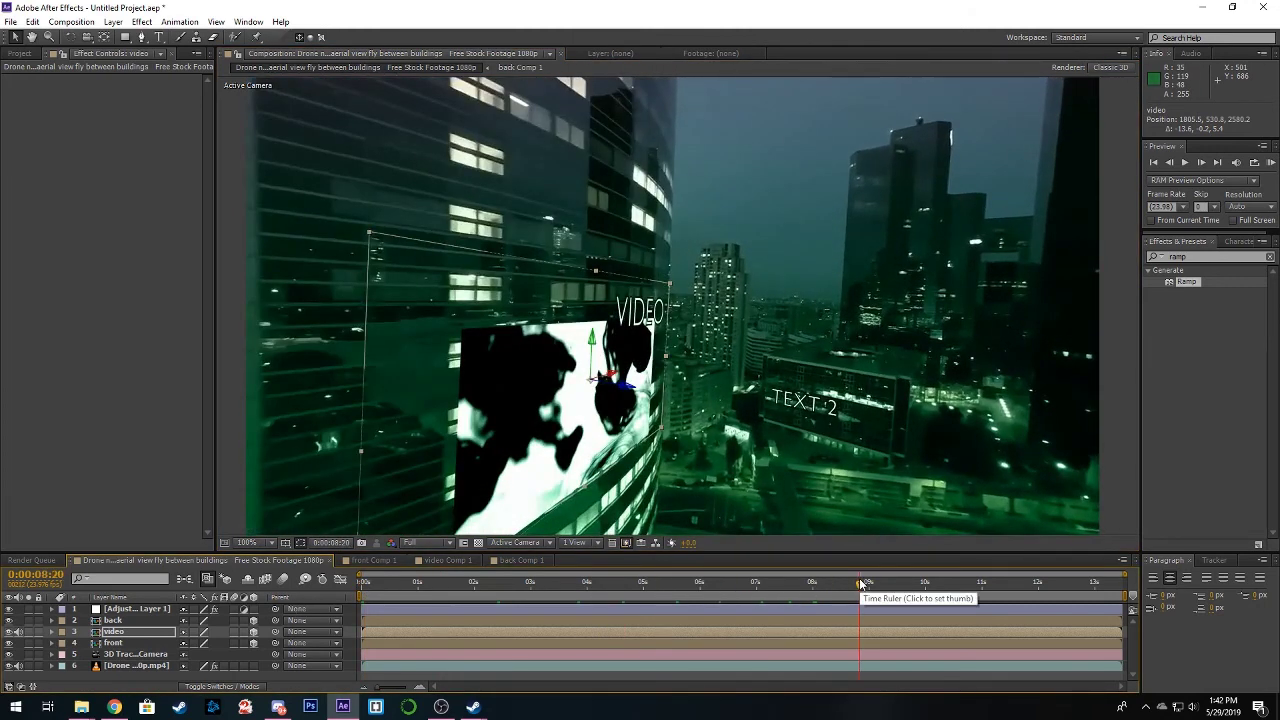